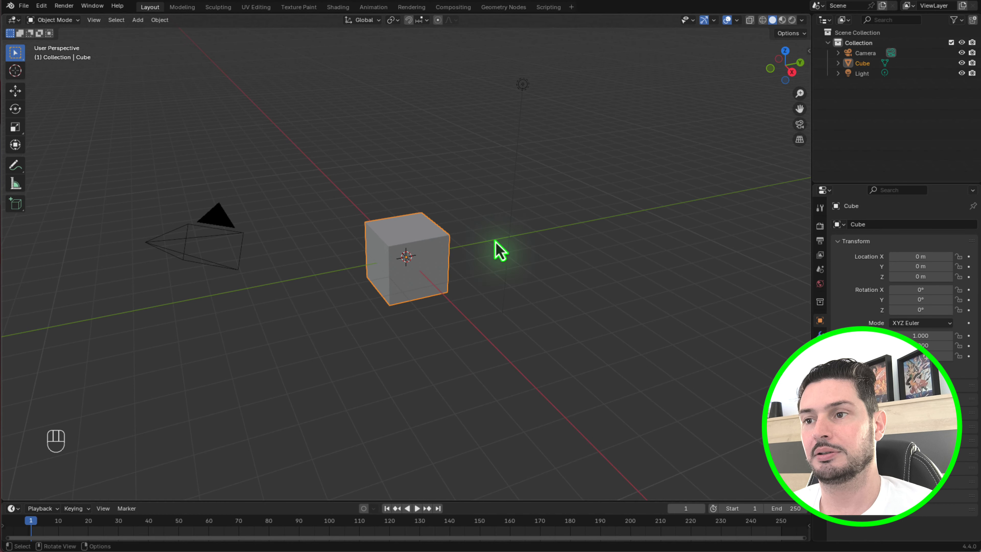
- Delete the default cube from the scene
middle_drag(490, 292, 451, 267)
scroll(451, 267, up, 3)
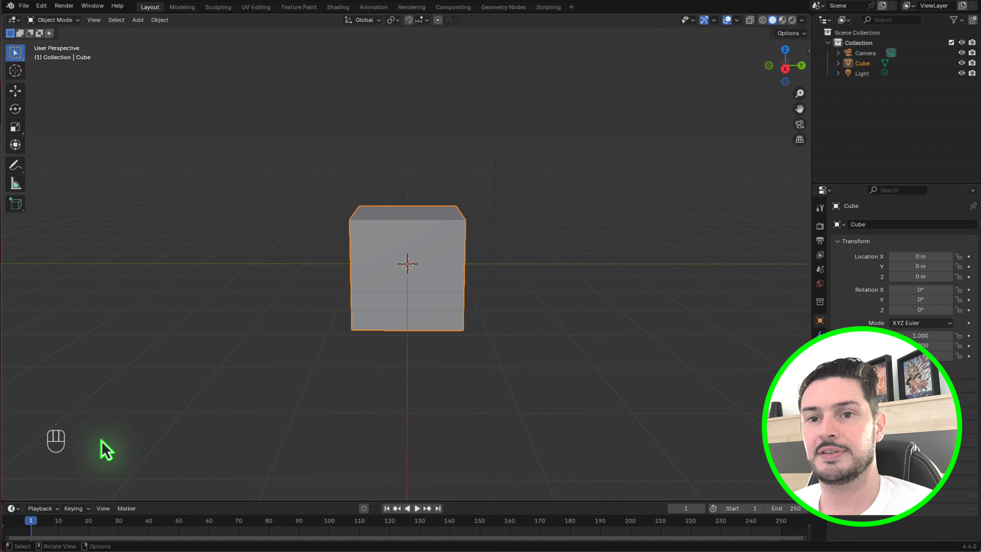
scroll(436, 276, up, 2)
key(x)
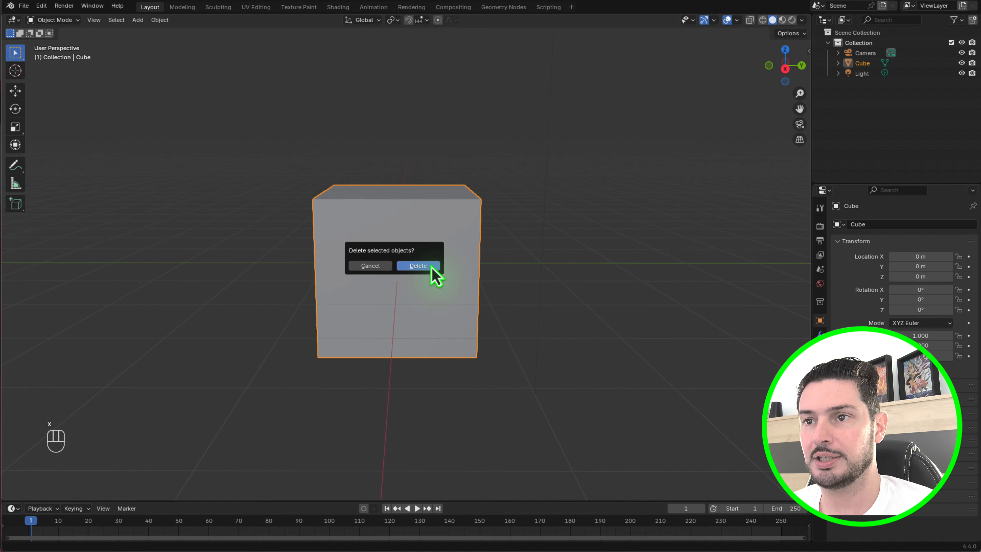
click(431, 267)
- Add a Bézier curve at the world origin
key(shift+a)
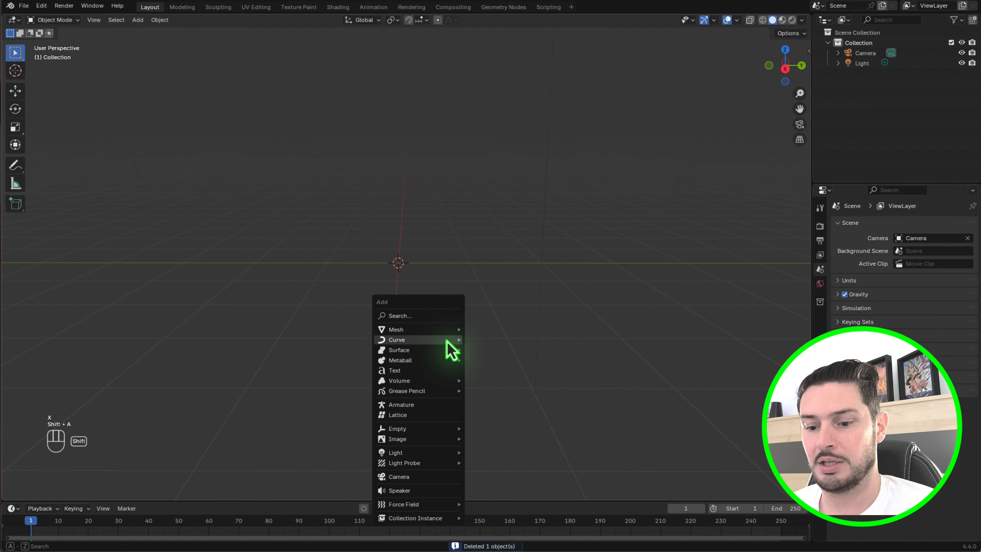
mouse_move(447, 341)
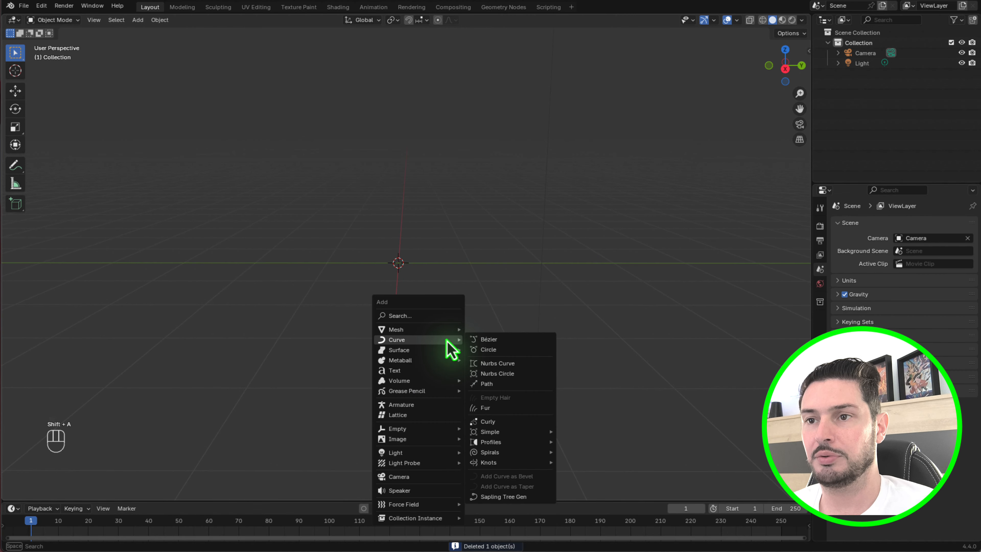
click(502, 341)
middle_drag(401, 230, 523, 424)
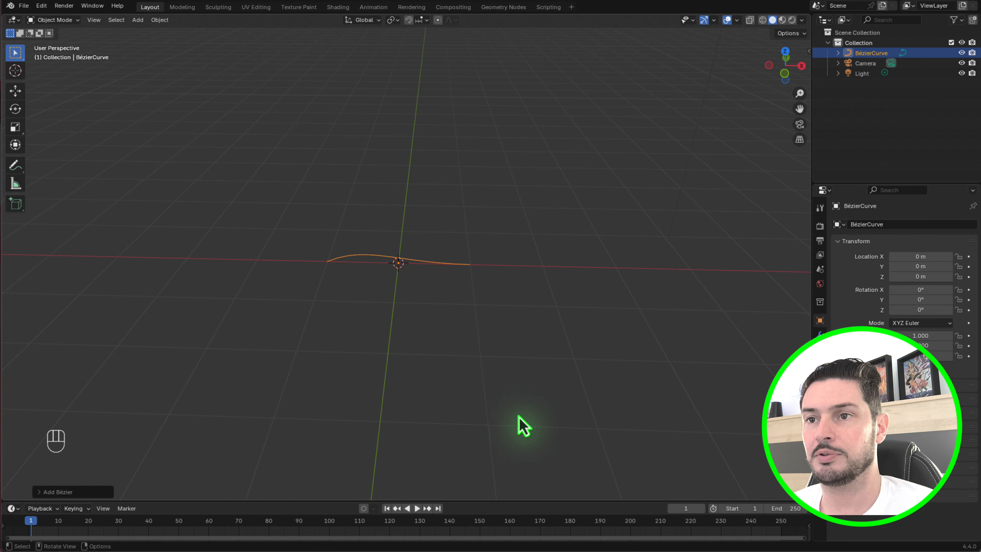
- Enlarge the timeline area to cover most of the workspace and switch it to the Geometry Node Editor
drag(508, 500, 88, 193)
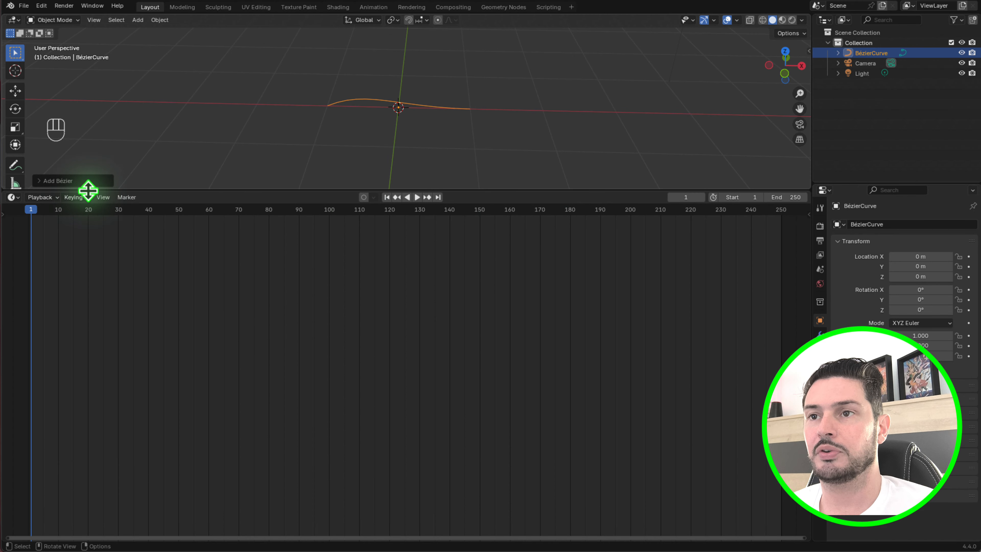
click(13, 198)
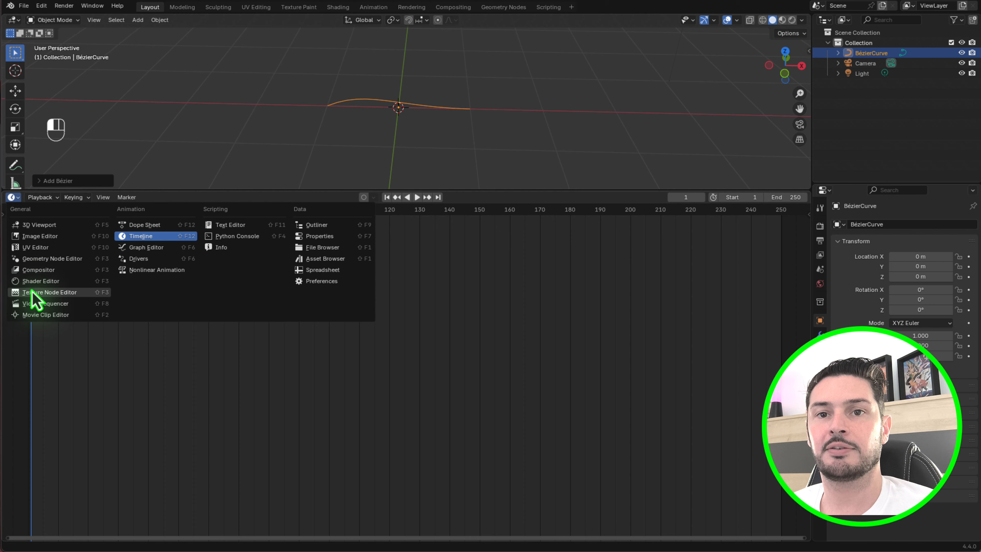
click(49, 260)
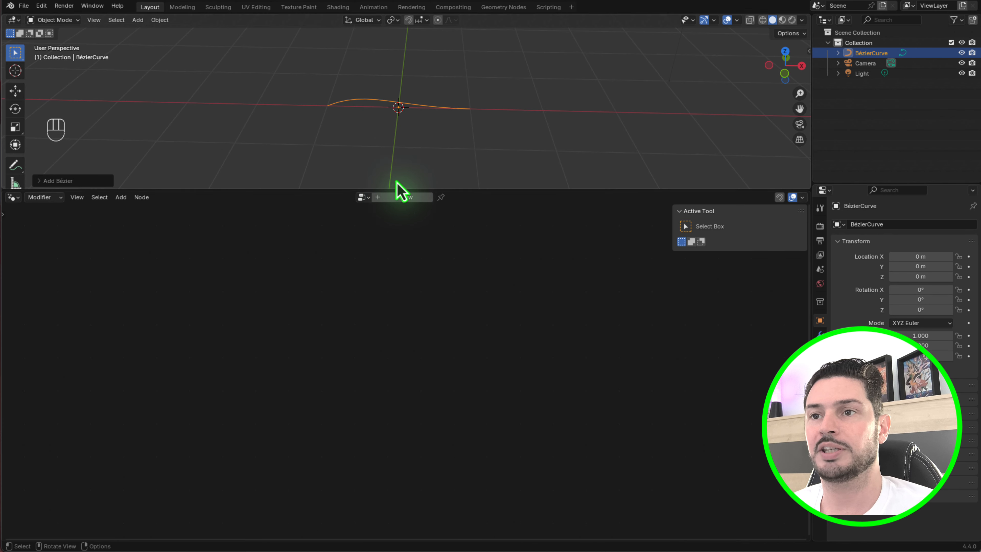
- Create a new geometry node tree on the Bézier curve and name it "Griffe"
click(406, 198)
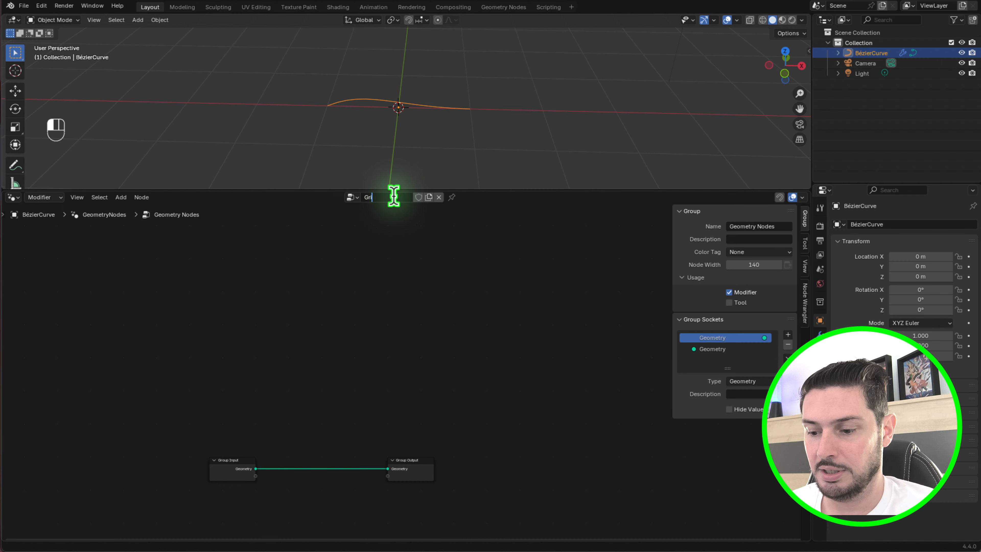
click(398, 205)
text(Griffe)
key(Return)
- Insert a Transform Geometry node on the link between Group Input and Group Output
scroll(405, 377, down, 2)
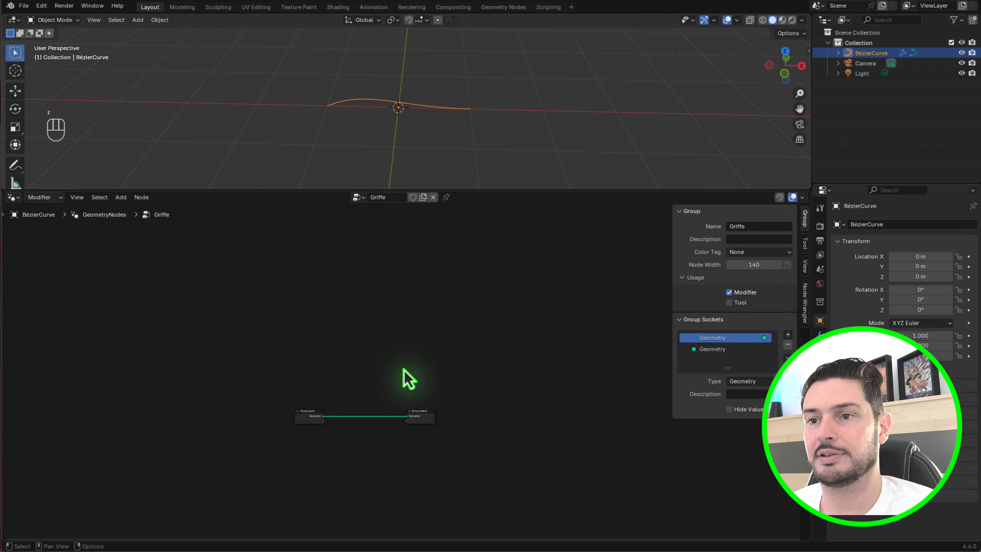
scroll(379, 443, up, 2)
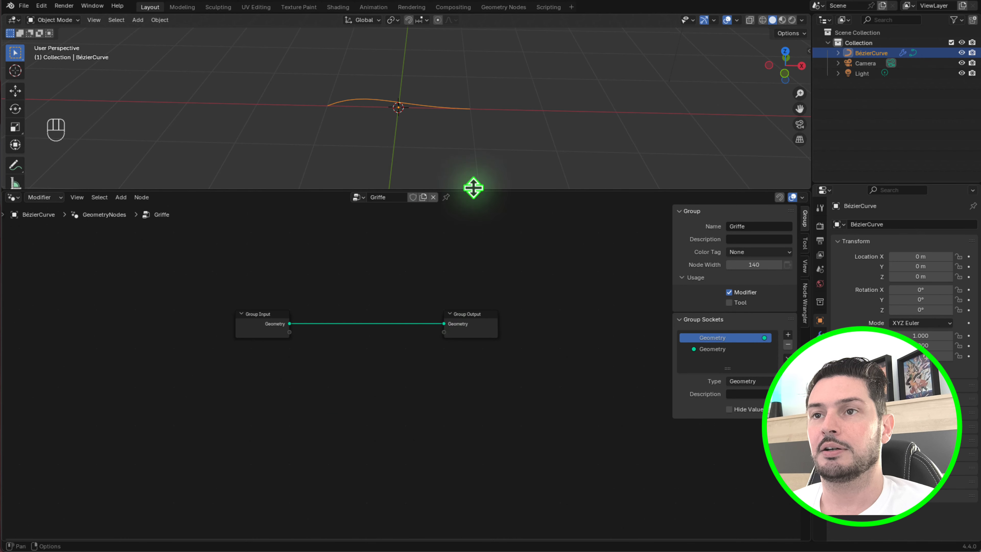
middle_drag(467, 116, 399, 116)
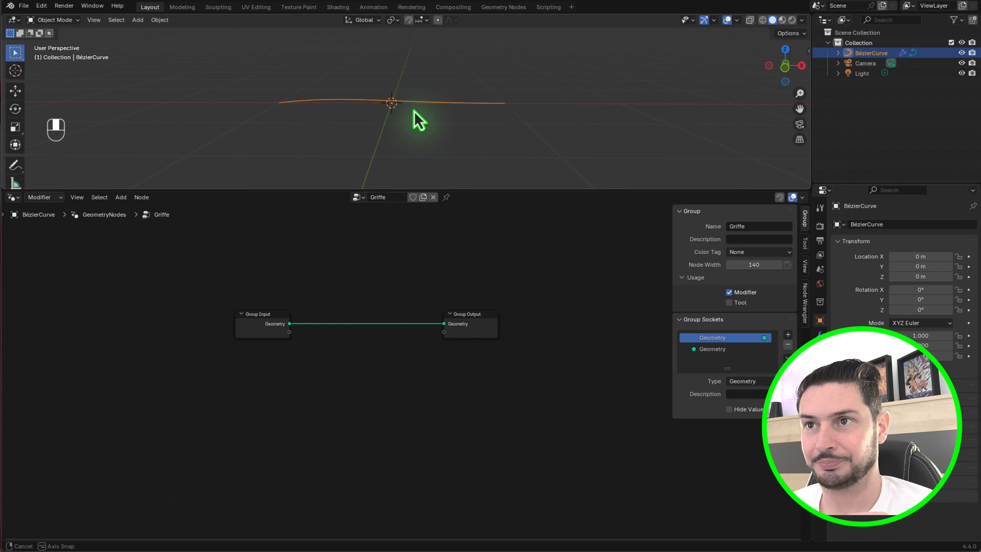
middle_drag(414, 110, 434, 111)
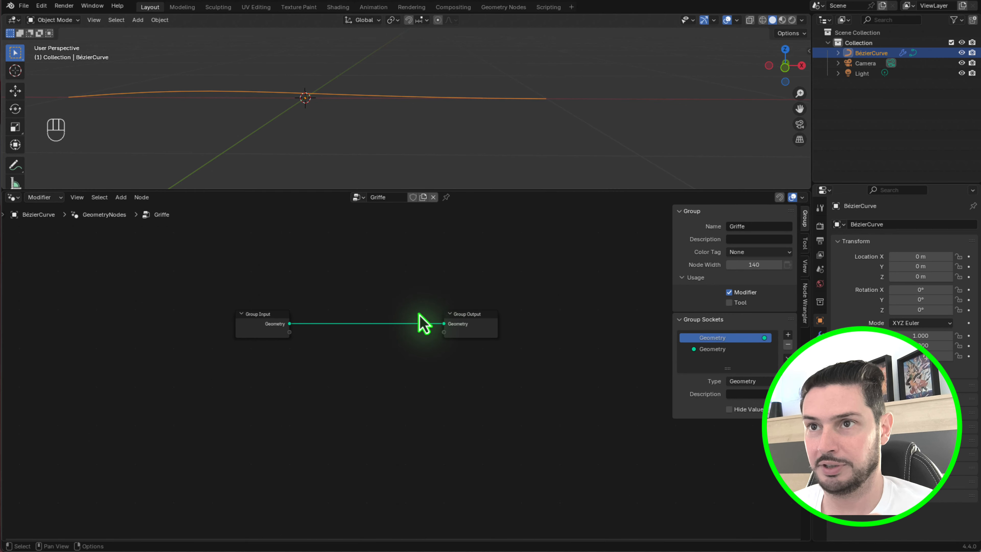
scroll(403, 326, down, 2)
scroll(288, 384, up, 3)
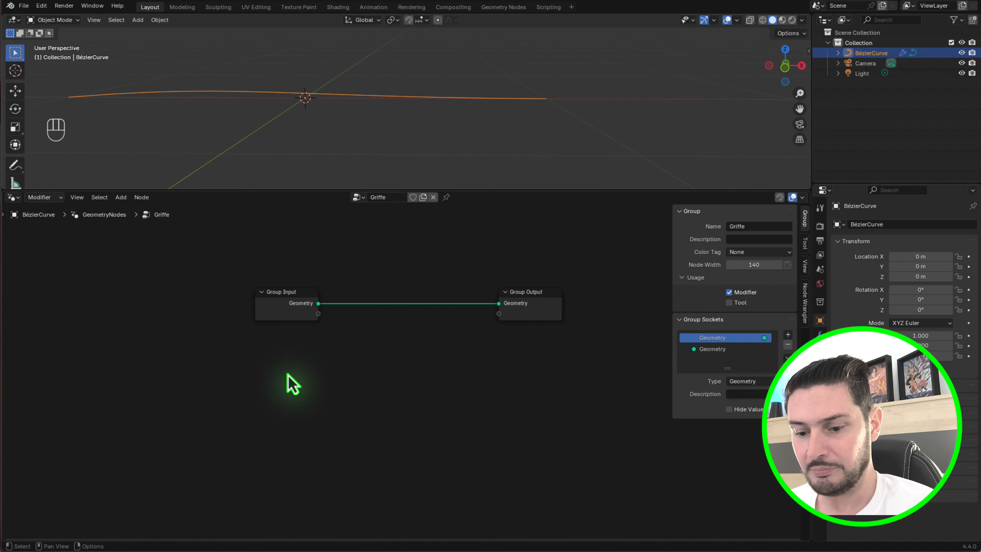
key(shift+a)
text(tran)
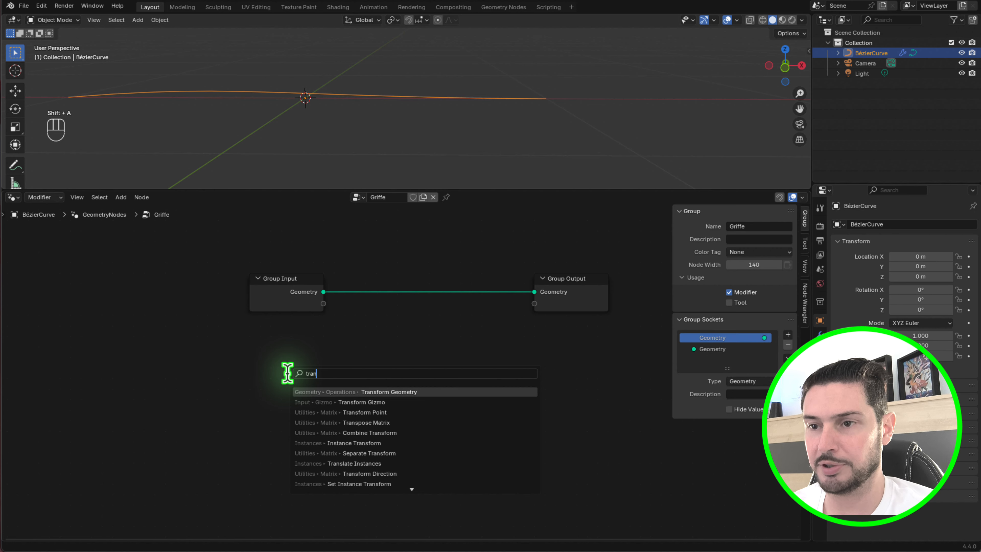
click(388, 392)
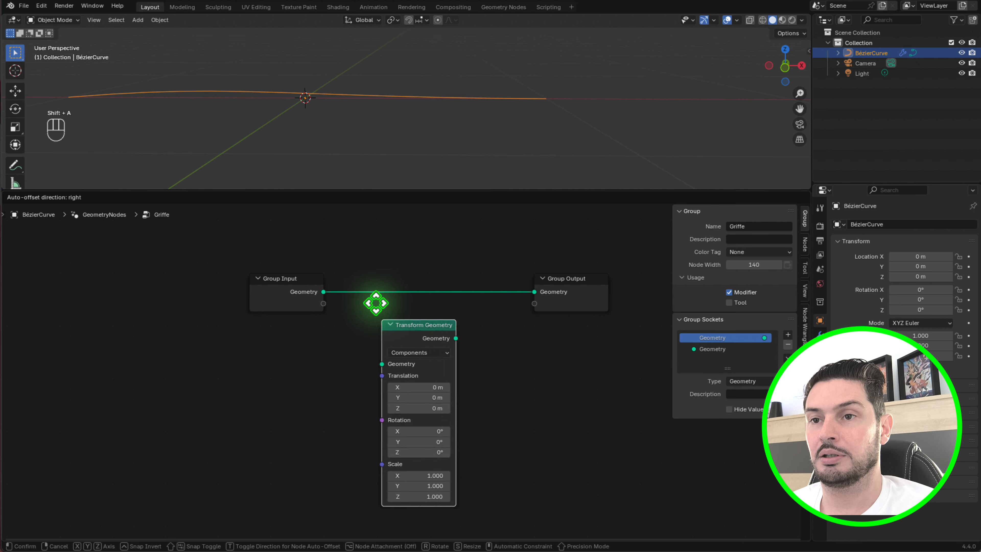
click(359, 288)
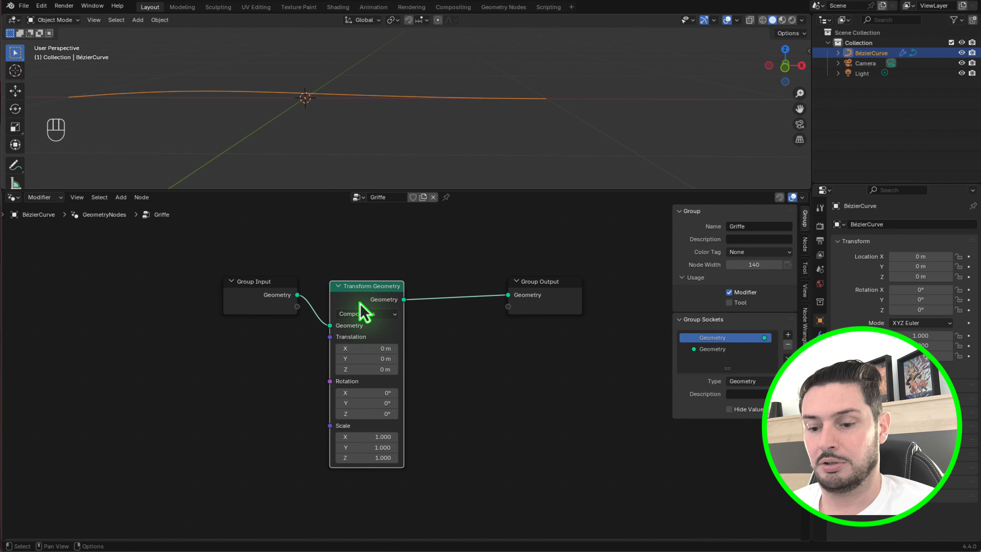
- Duplicate the Transform Geometry node twice, placing the two copies staggered below and beside the original
key(shift+d)
click(478, 389)
key(shift+d)
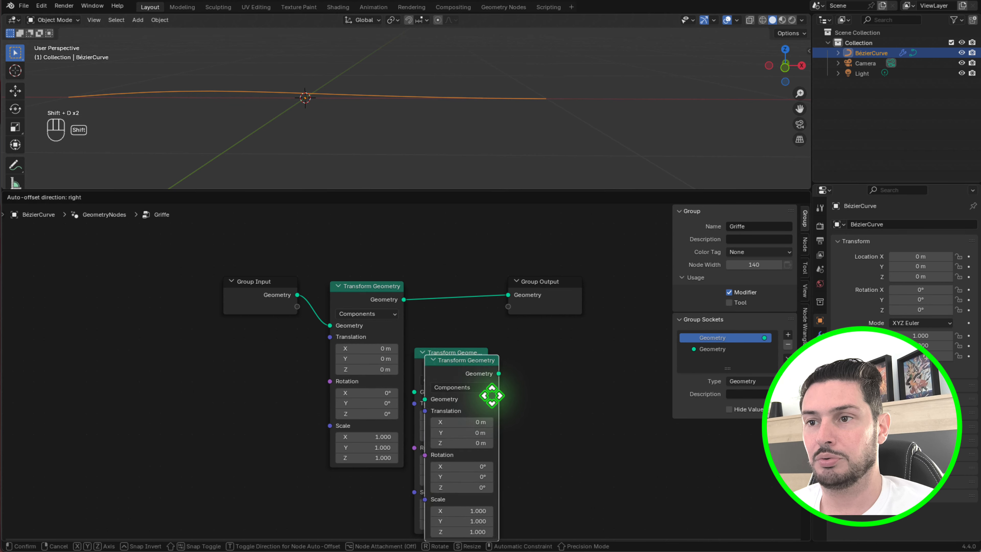
click(557, 416)
- Make room before the Group Output and merge the Group Input and all three Transform Geometry nodes into a Join Geometry node
scroll(558, 423, down, 1)
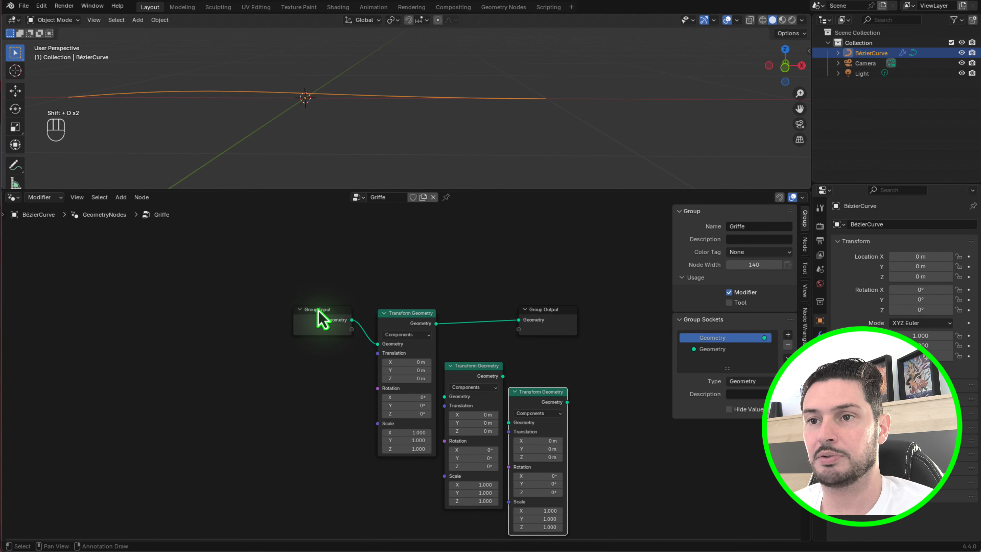
scroll(335, 341, up, 2)
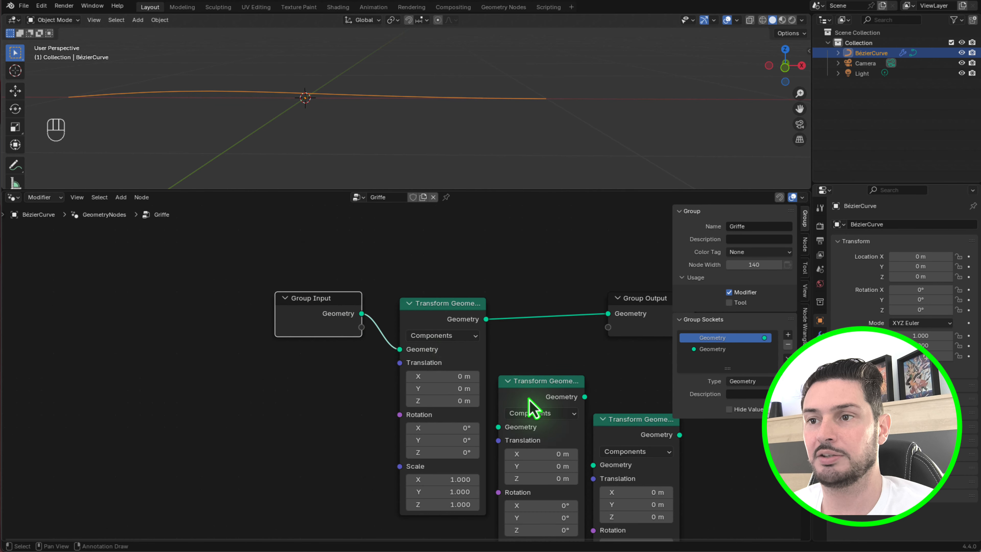
scroll(155, 320, down, 3)
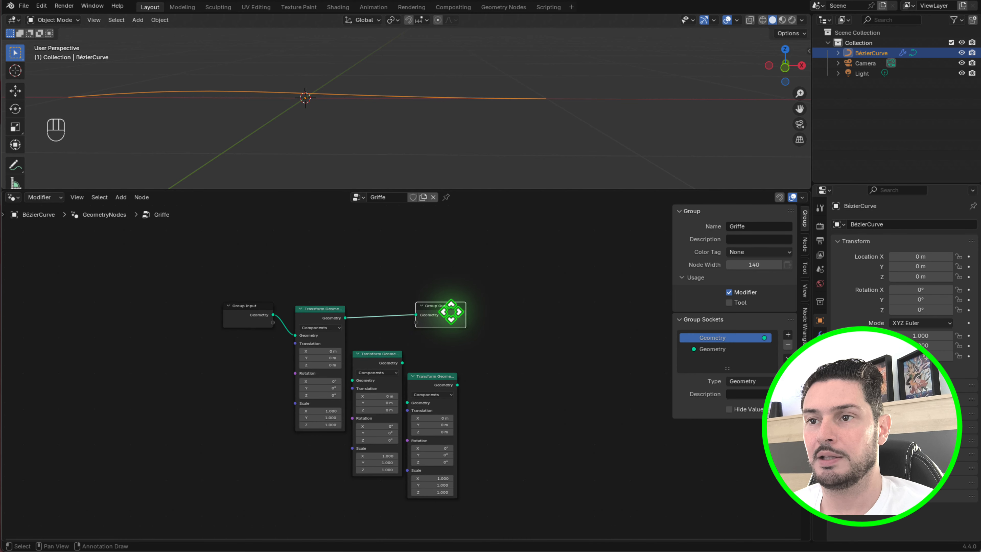
drag(449, 311, 587, 311)
drag(470, 457, 235, 302)
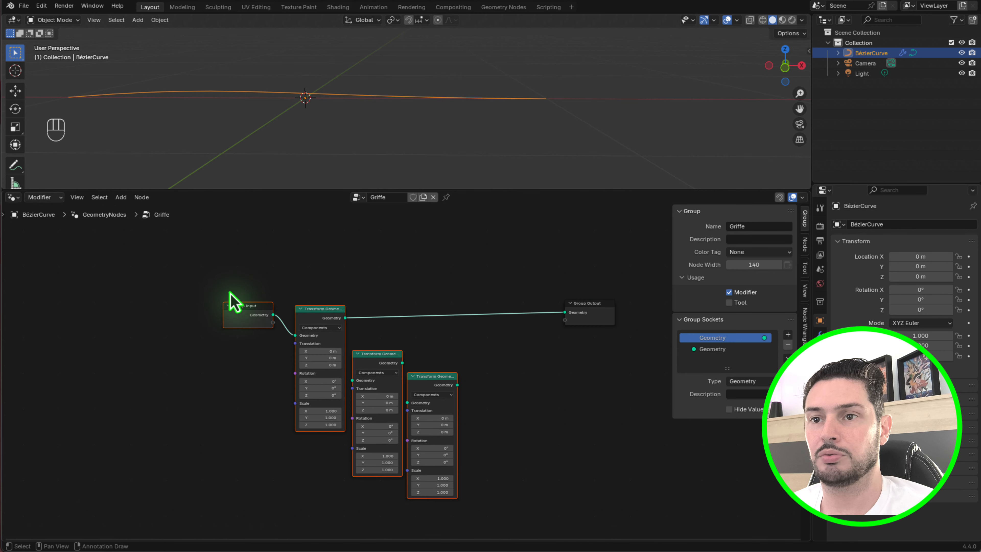
key(ctrl+KP_0)
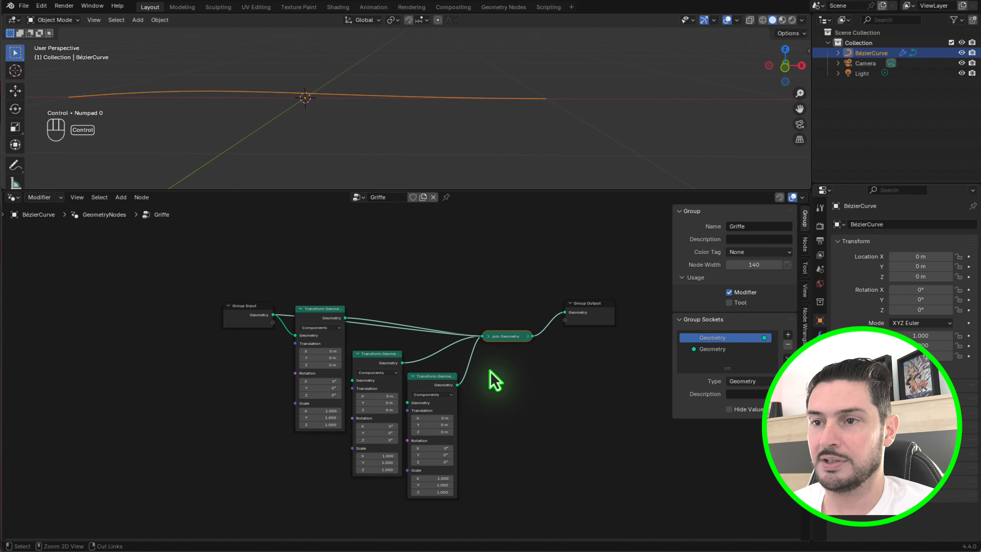
- Move the Group Input node up, clear of the first Transform Geometry node
click(235, 314)
key(g)
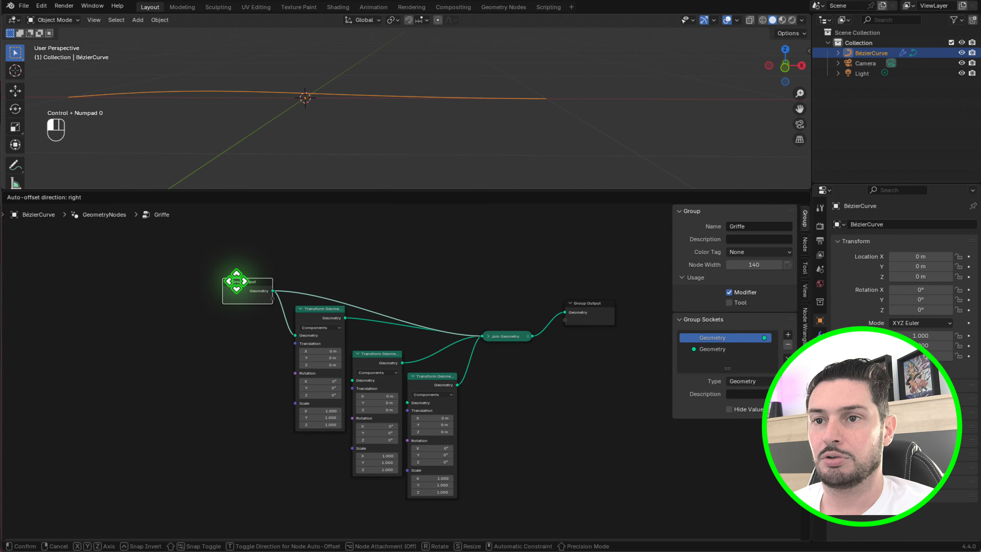
click(237, 270)
- Look up the Node Wrangler add-on in the preferences by searching for "node", and close the preferences
click(41, 5)
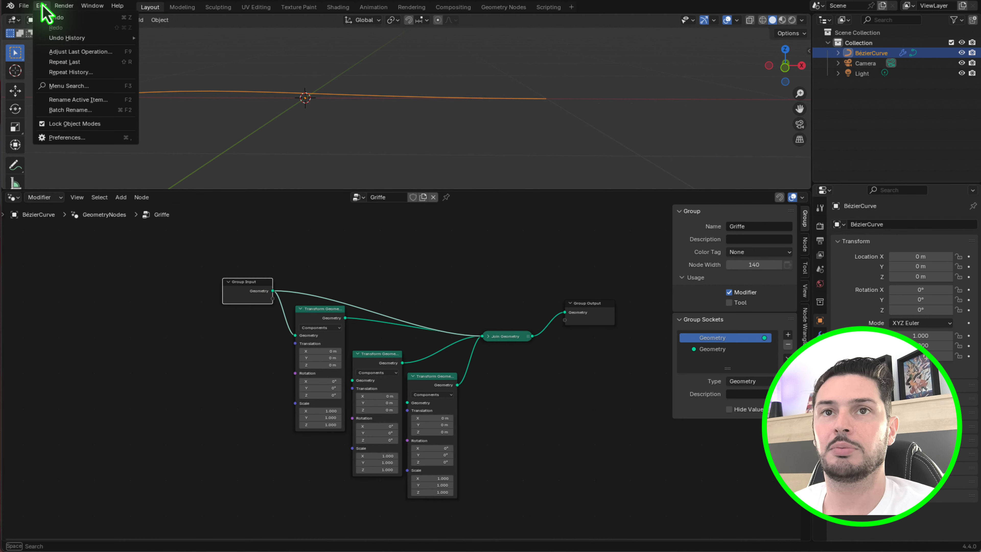
click(82, 138)
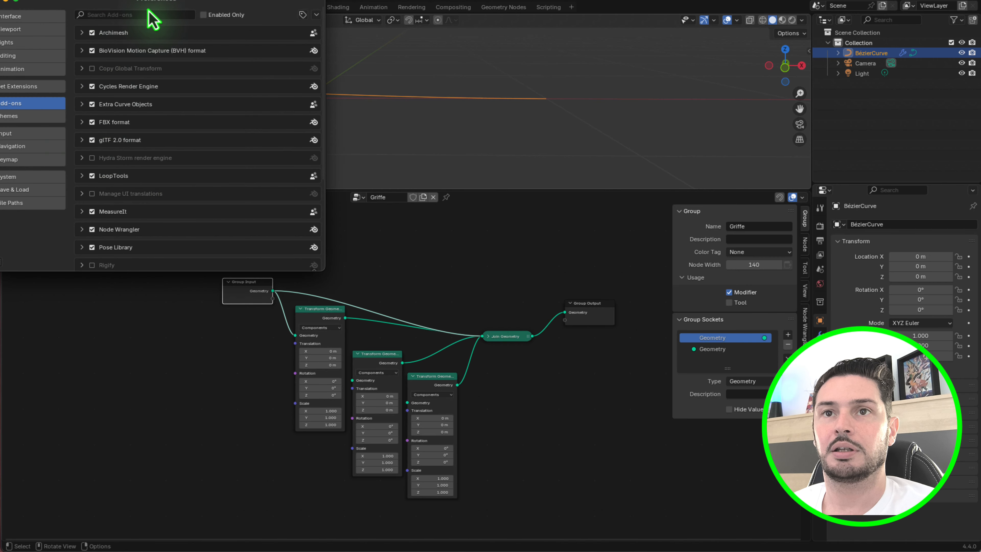
drag(125, 5, 161, 45)
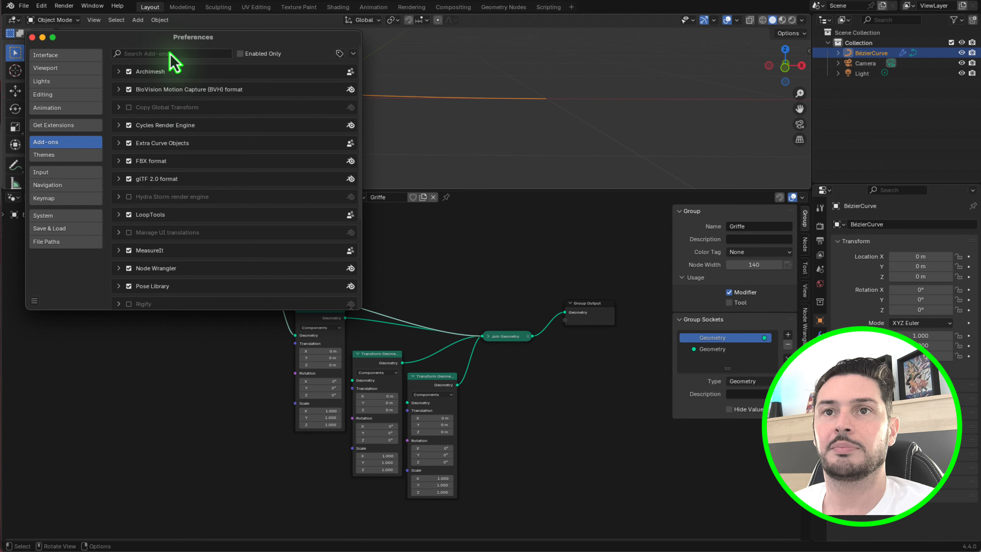
text(node)
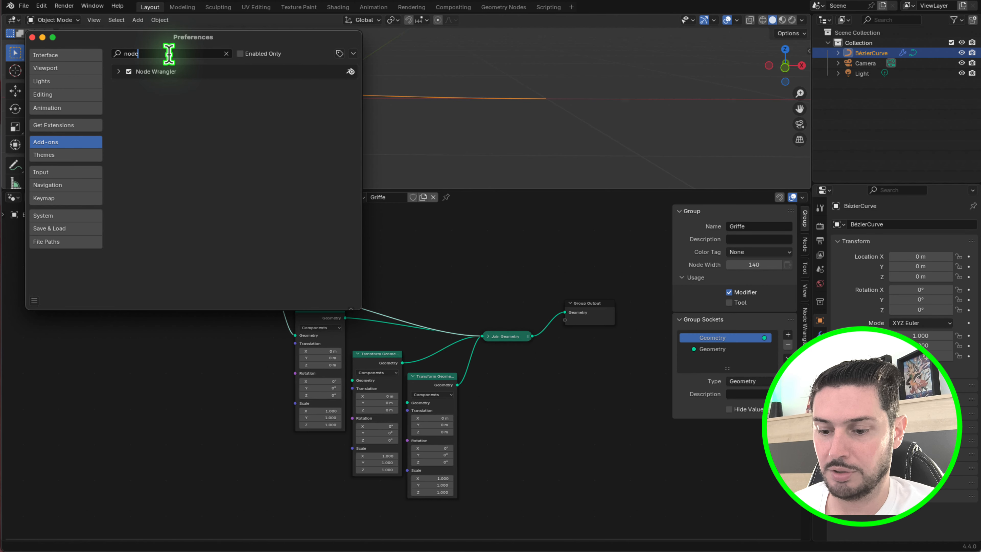
click(32, 37)
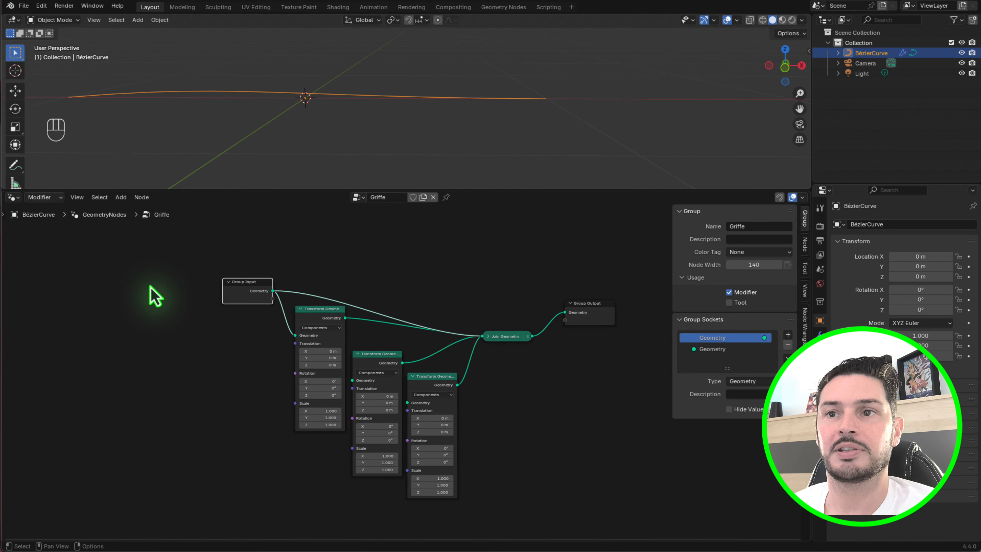
scroll(402, 390, up, 2)
scroll(400, 391, up, 1)
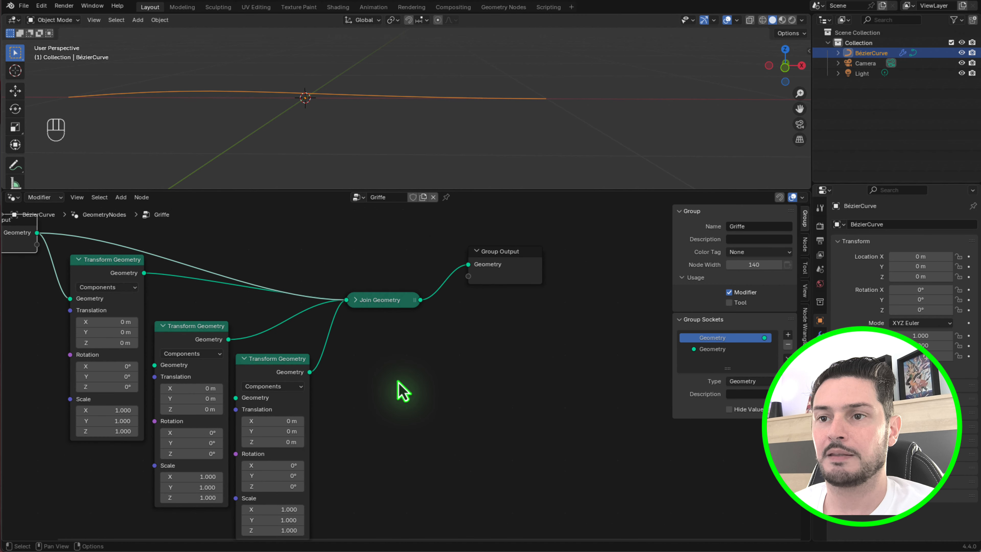
key(shift+a)
text(join)
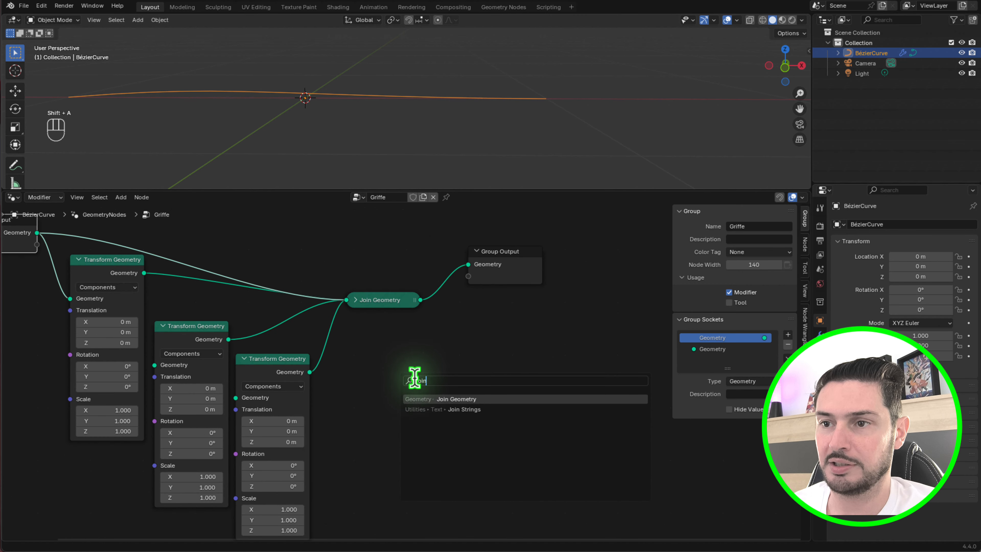
key(Escape)
- Reposition the Group Input node and link its Geometry output to the second Transform Geometry node's Geometry input
scroll(466, 382, down, 2)
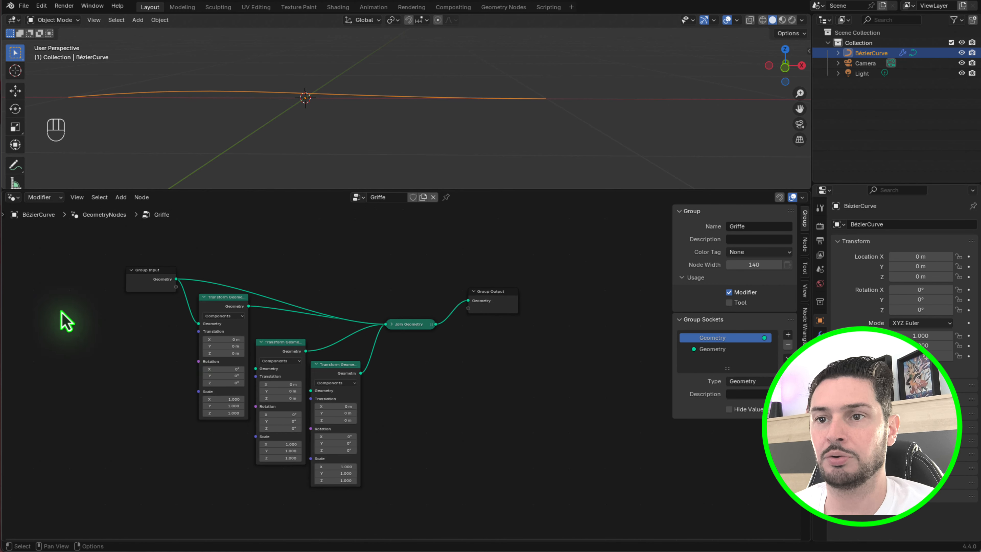
scroll(273, 352, down, 2)
scroll(270, 348, up, 2)
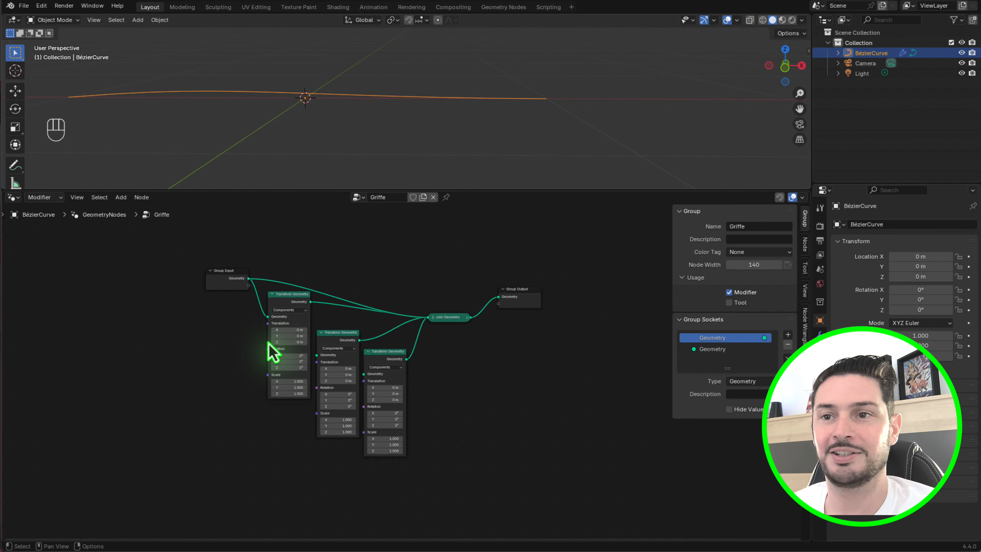
scroll(232, 285, up, 2)
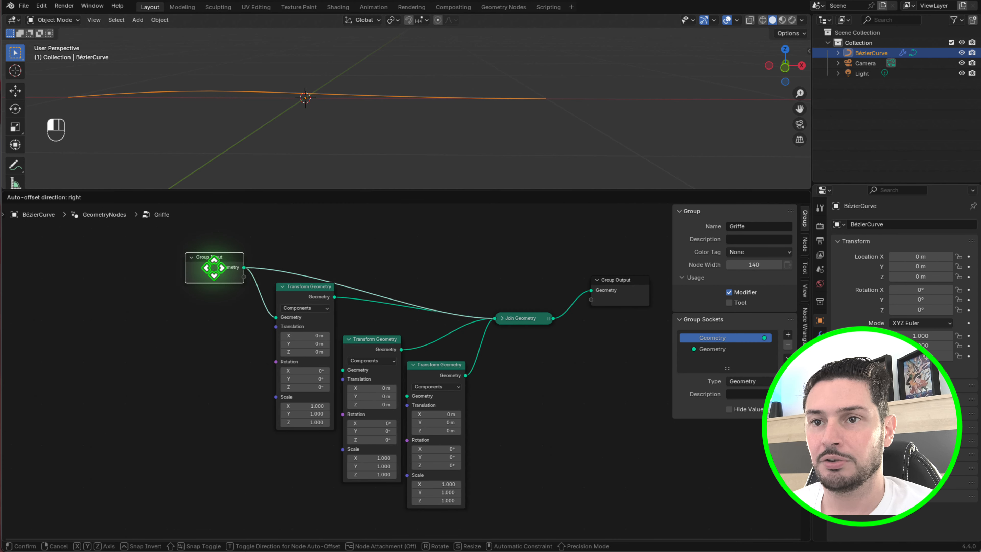
drag(212, 268, 337, 383)
scroll(281, 313, up, 3)
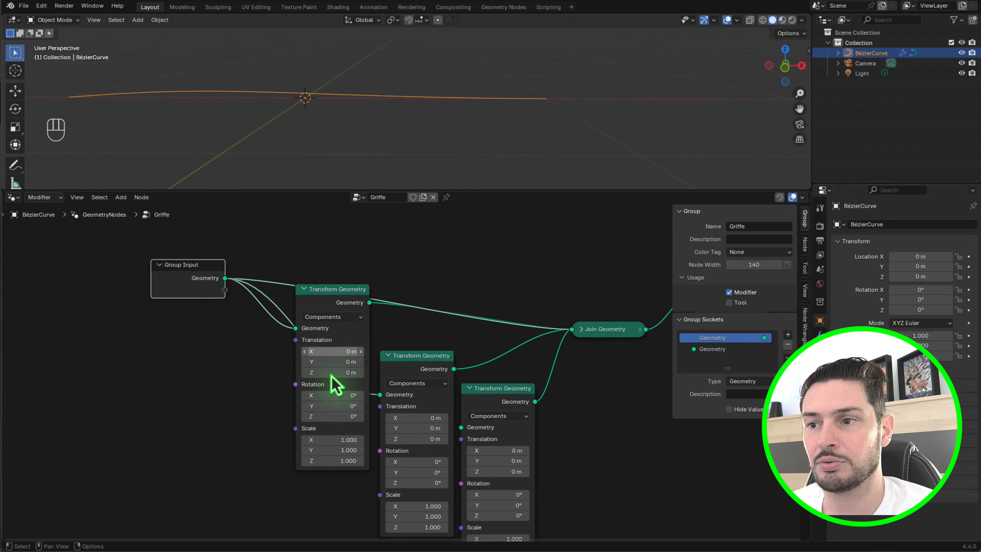
- Link the Group Input's Geometry output to the third Transform Geometry node and shift the first Transform Geometry node down and left
scroll(335, 385, up, 2)
drag(203, 266, 481, 428)
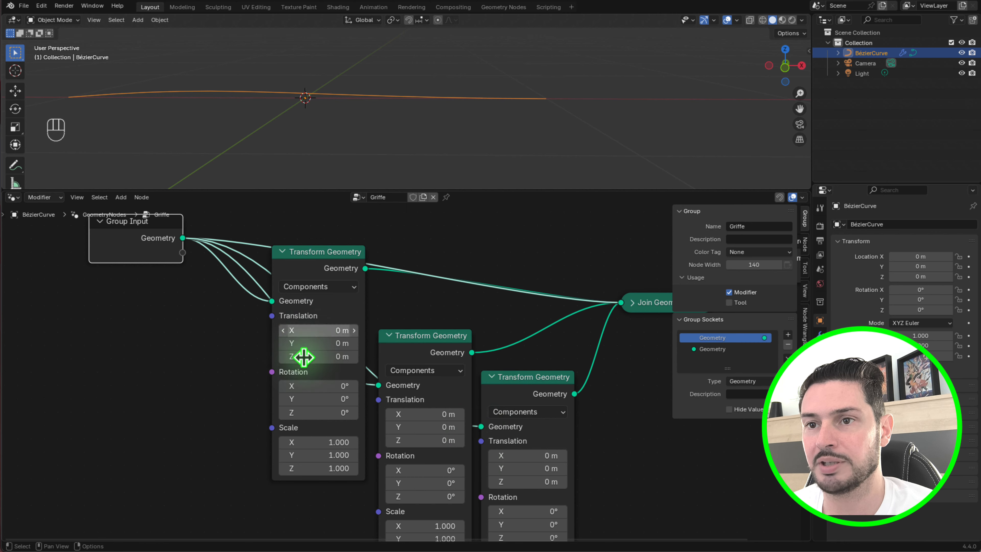
drag(320, 255, 295, 307)
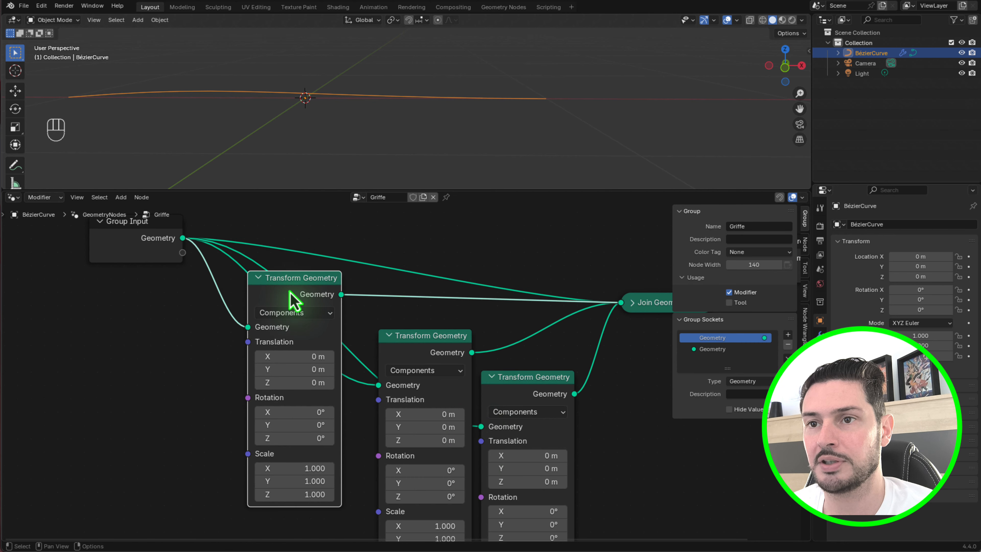
scroll(294, 307, down, 3)
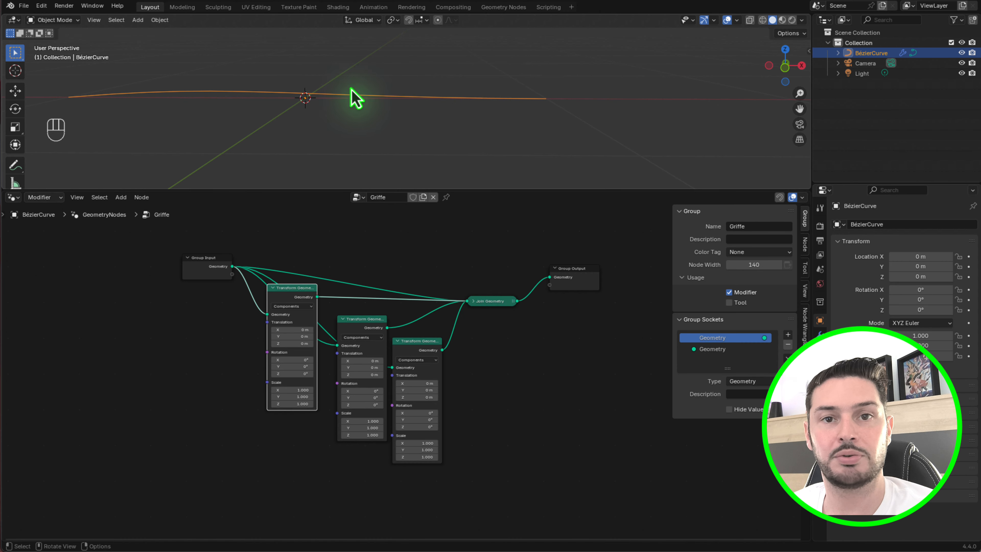
- Set the first Transform Geometry node's Z translation to -0.1 m
middle_drag(351, 96, 449, 96)
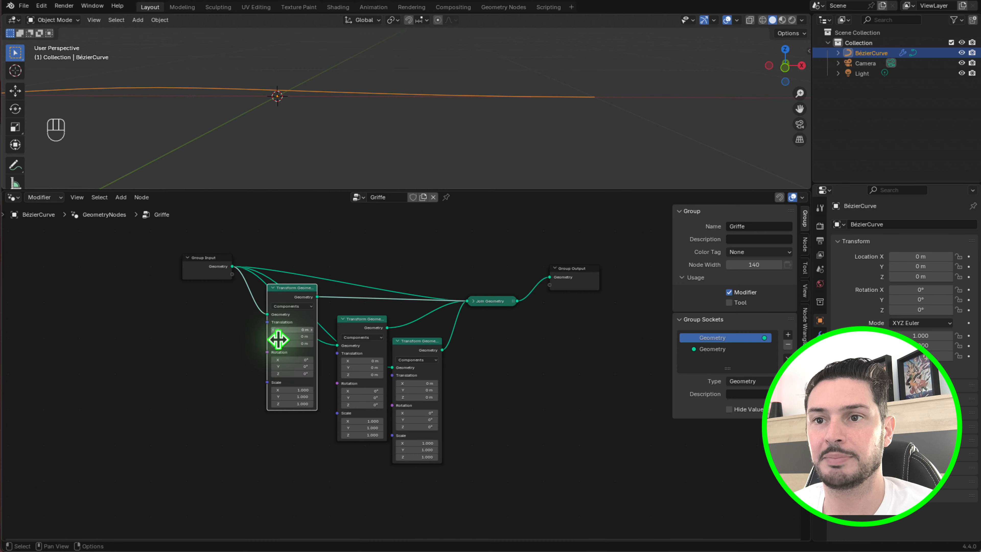
scroll(285, 357, up, 2)
scroll(296, 302, up, 3)
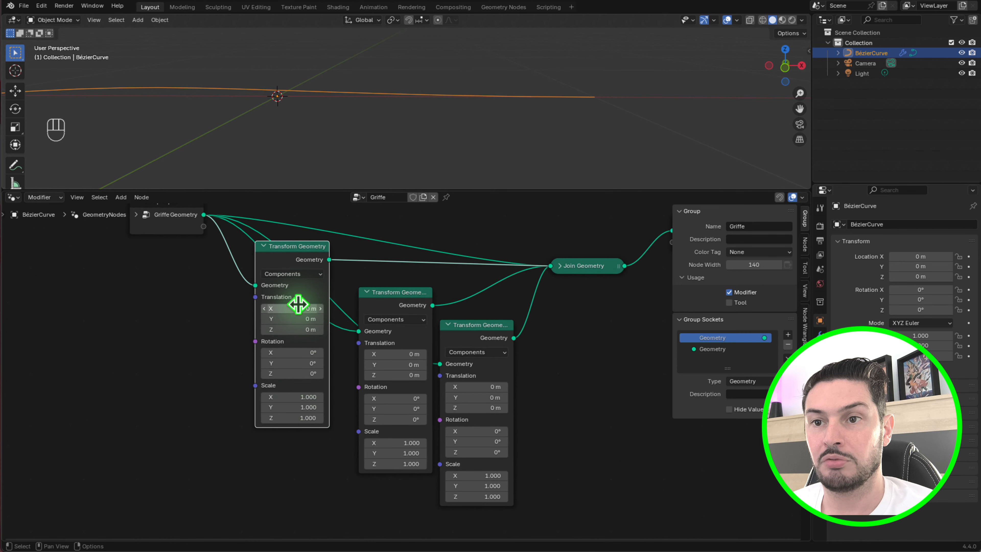
scroll(291, 302, down, 4)
scroll(300, 290, up, 2)
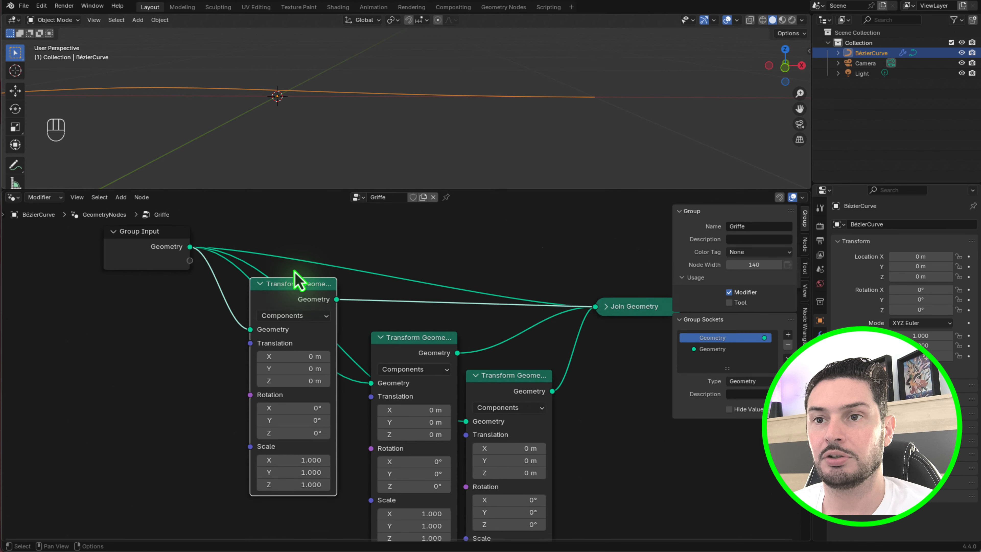
scroll(302, 416, up, 2)
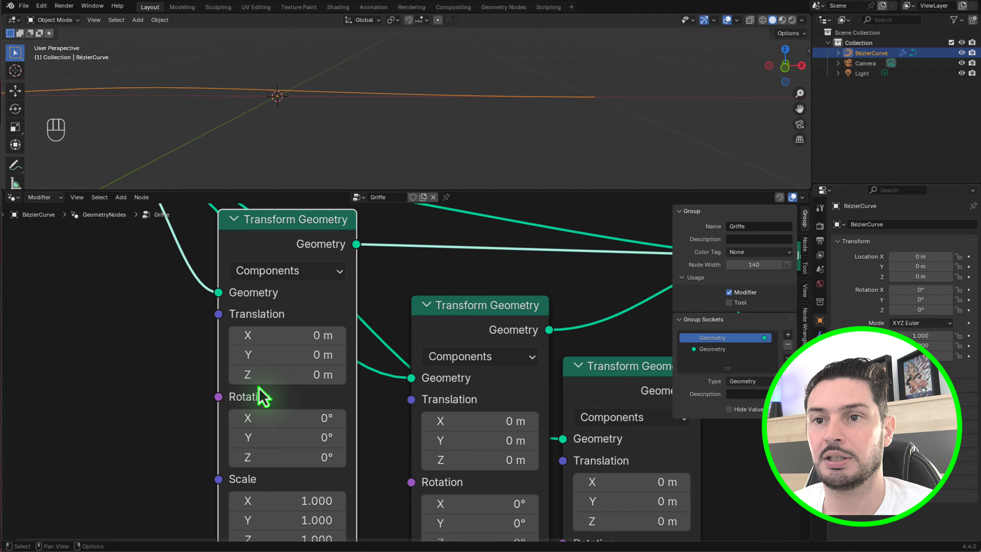
click(235, 375)
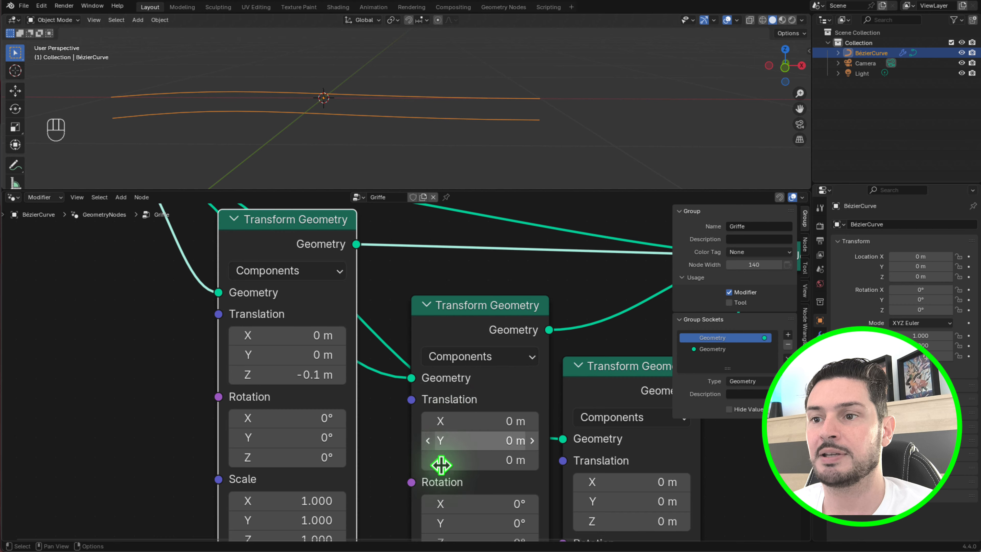
- Set the Z translation to -0.2 m on the second Transform Geometry node and -0.3 m on the third
click(427, 461)
click(427, 460)
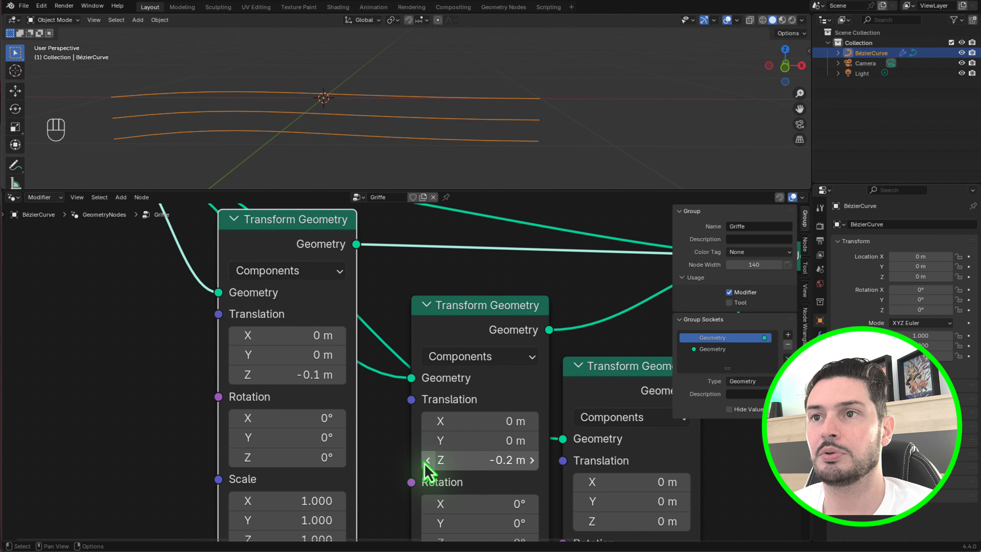
scroll(386, 433, down, 5)
scroll(483, 452, up, 1)
scroll(492, 476, up, 2)
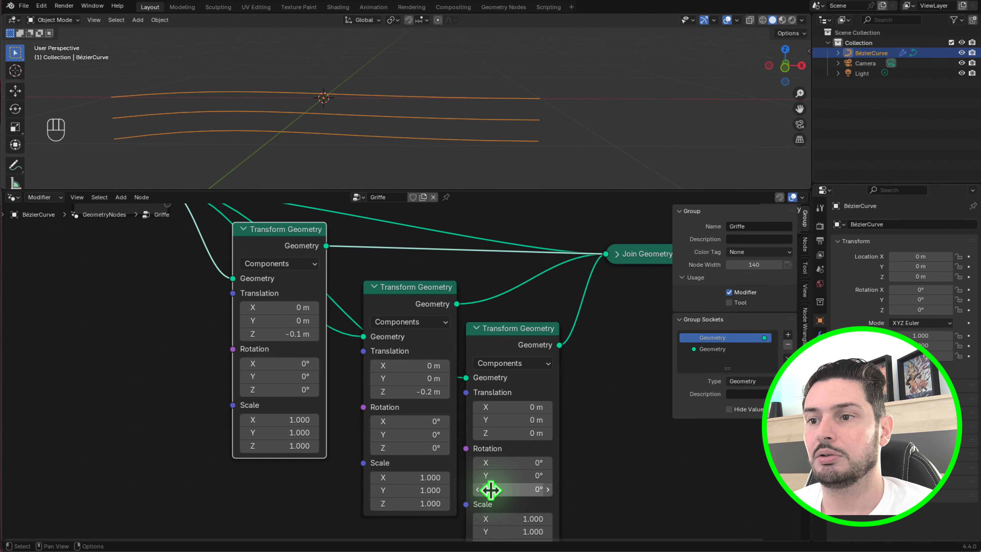
click(477, 434)
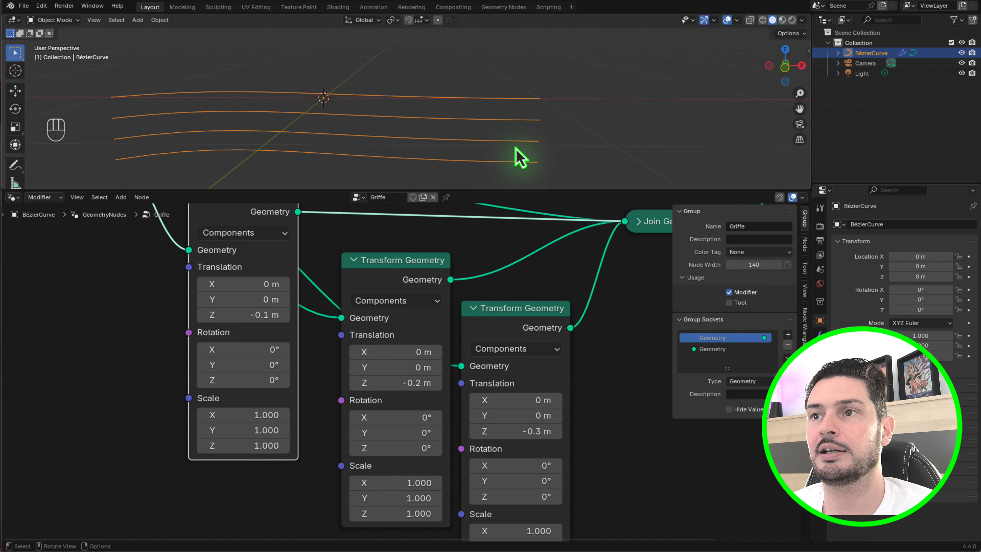
- Collapse all three Transform Geometry nodes to their compact form
scroll(449, 380, down, 4)
scroll(440, 387, up, 1)
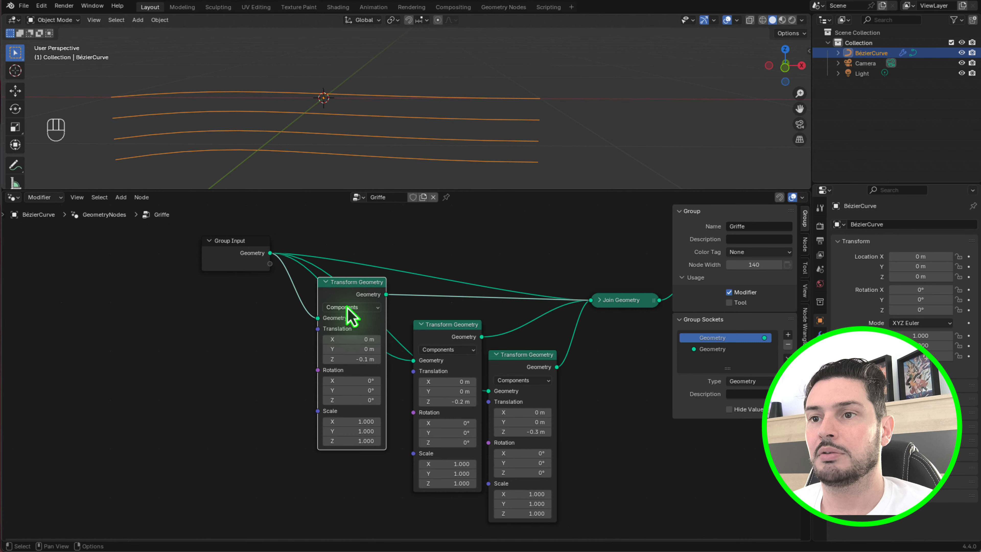
drag(624, 522, 350, 404)
drag(620, 508, 261, 382)
key(h)
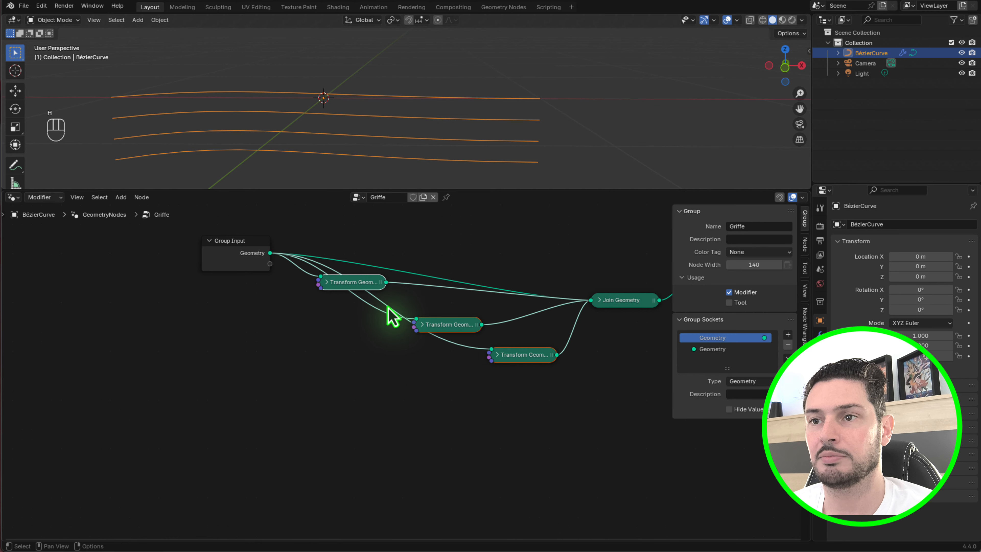
- Stack the three collapsed Transform Geometry nodes vertically and place the Group Input node level with them on their left
drag(435, 326, 310, 327)
drag(219, 281, 350, 281)
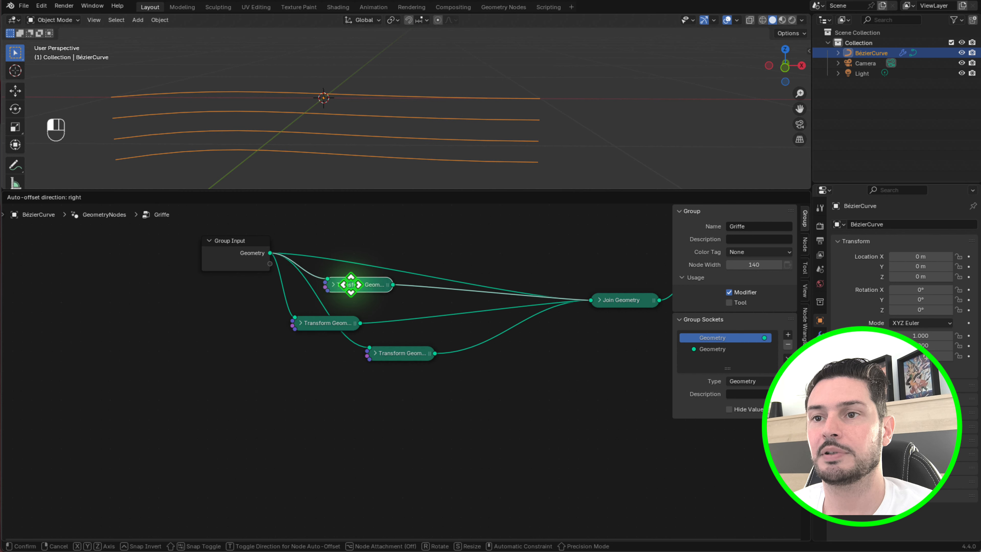
drag(324, 323, 380, 312)
drag(390, 354, 332, 282)
drag(234, 259, 205, 302)
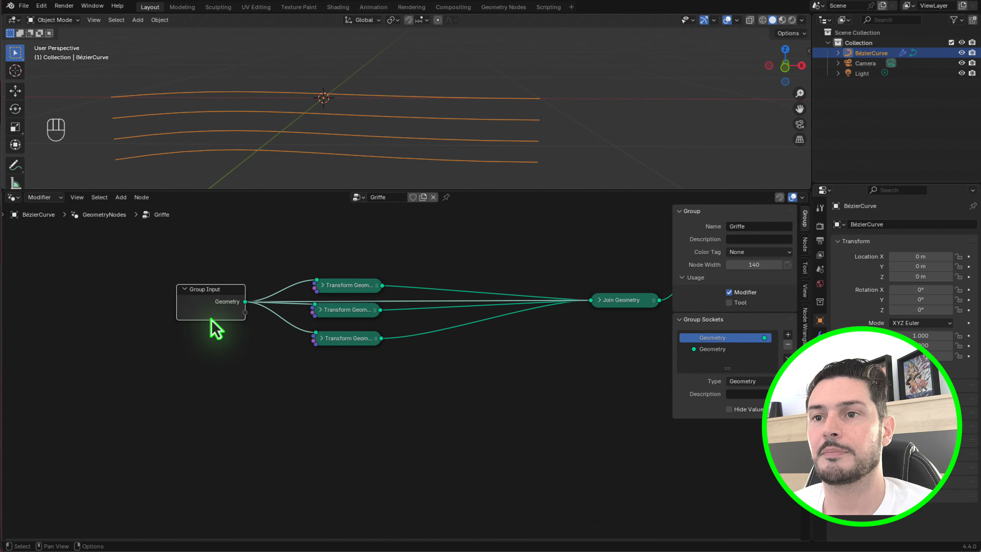
- Move the Join Geometry node close to the Transform Geometry nodes and shift the Group Output node further right
scroll(201, 340, down, 4)
scroll(502, 329, up, 2)
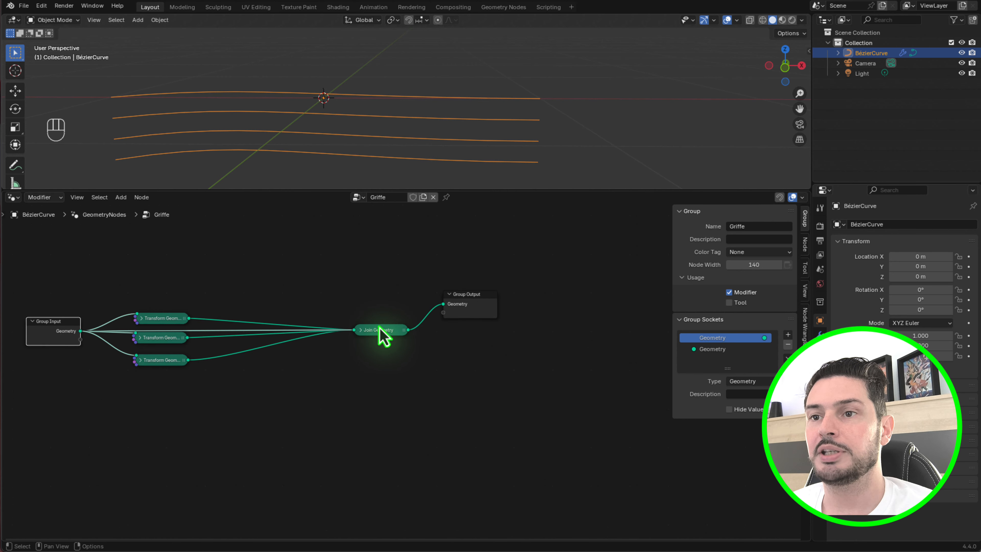
drag(383, 333, 281, 327)
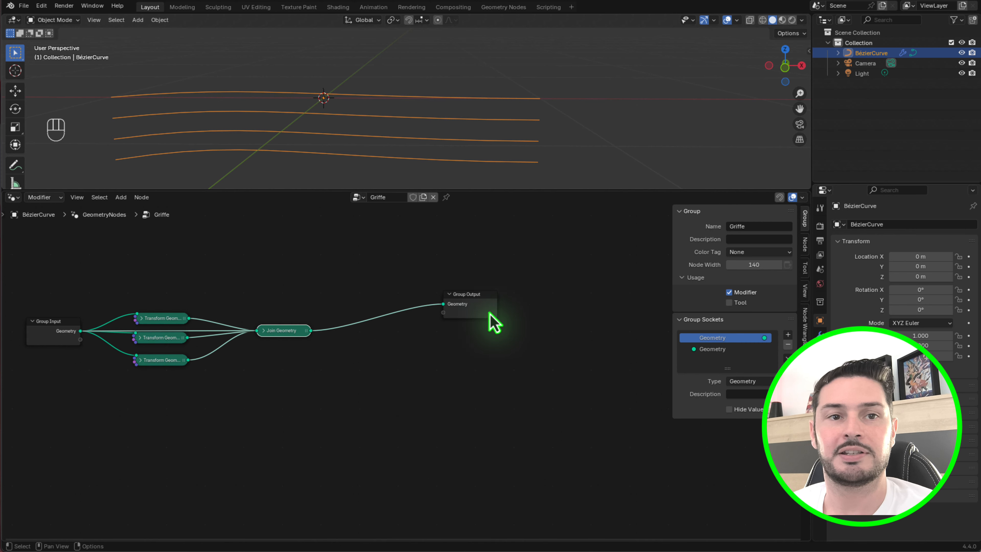
drag(488, 309, 558, 303)
scroll(444, 382, up, 2)
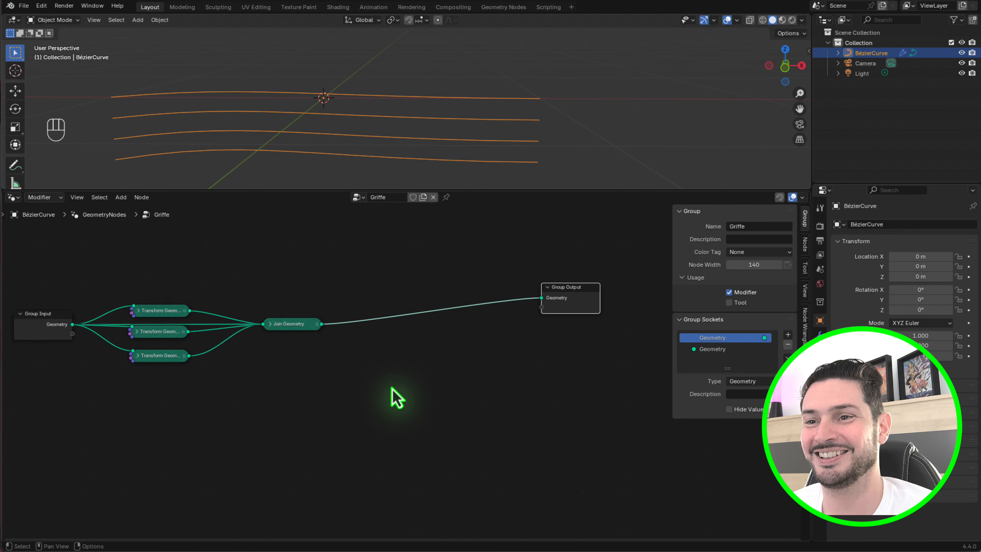
- Insert a Curve to Mesh node on the link between Join Geometry and Group Output
key(shift+a)
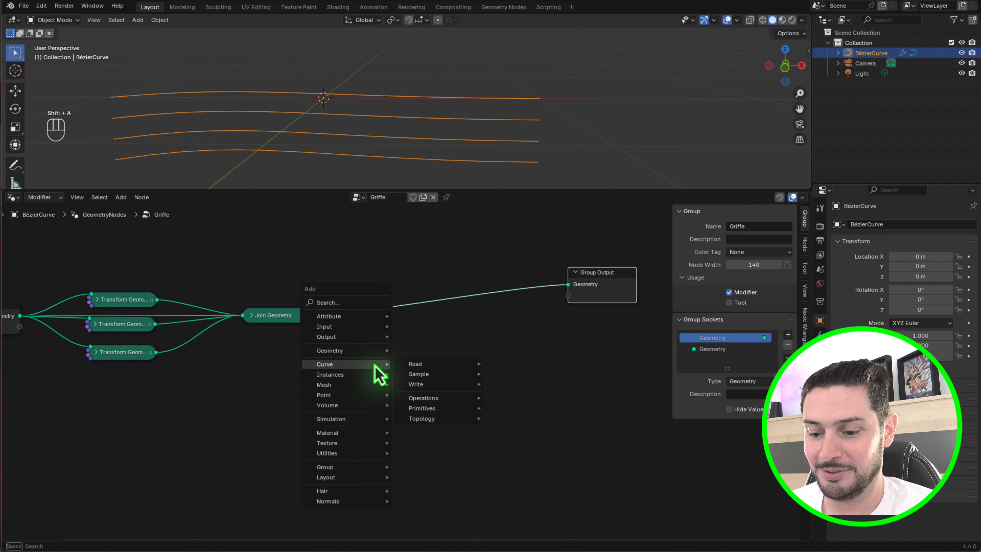
text(curve)
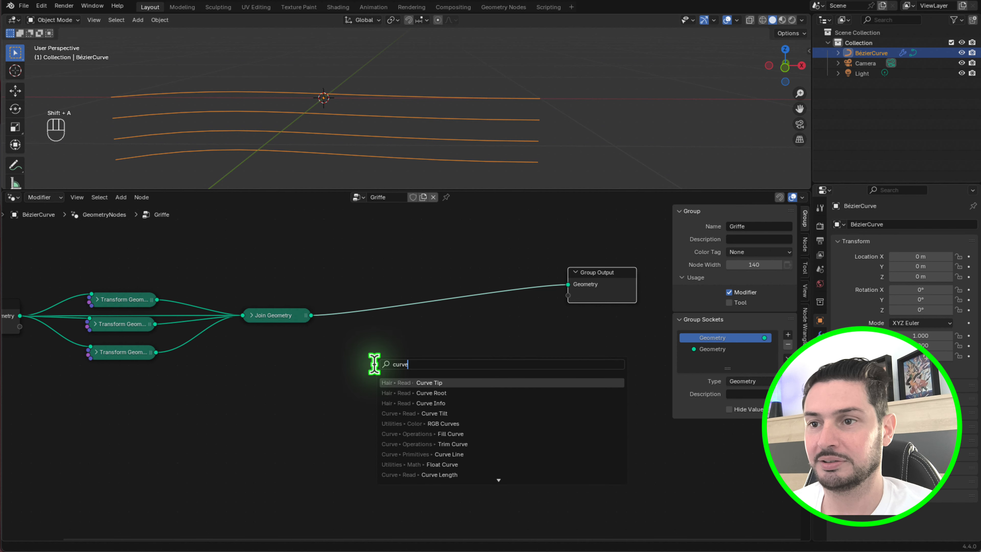
text( to)
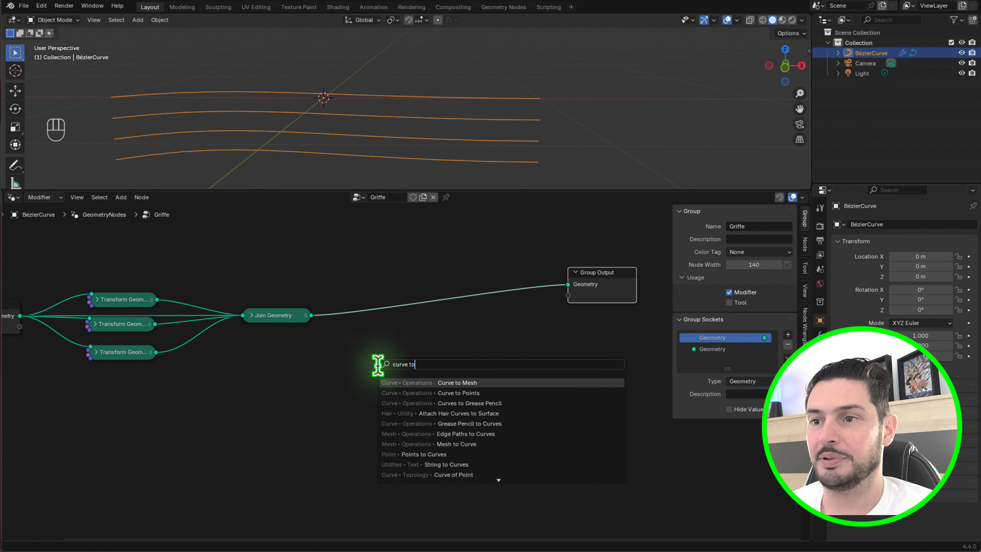
click(490, 382)
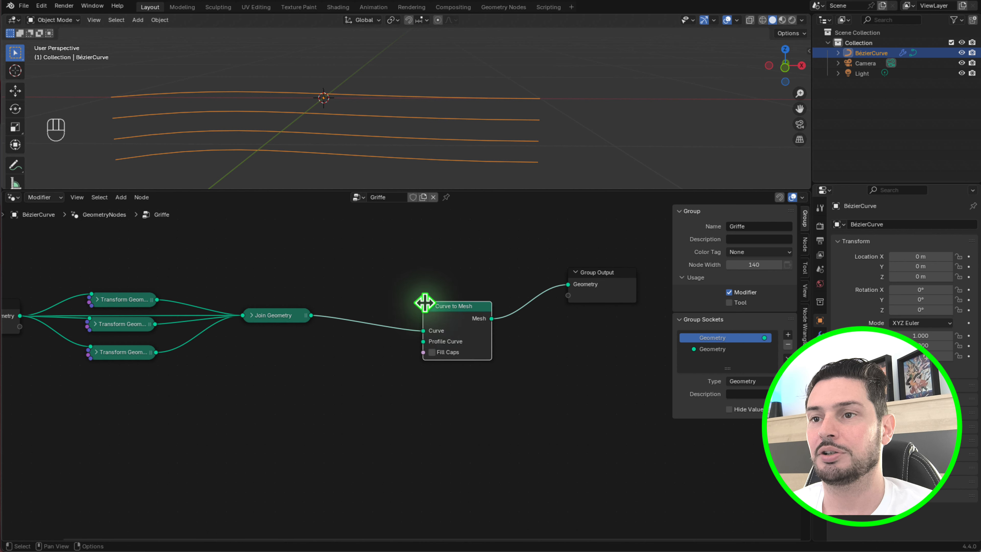
click(430, 303)
- Add a Curve Circle node with its Curve output linked to the Profile Curve input of Curve to Mesh
scroll(472, 344, up, 2)
scroll(440, 357, up, 1)
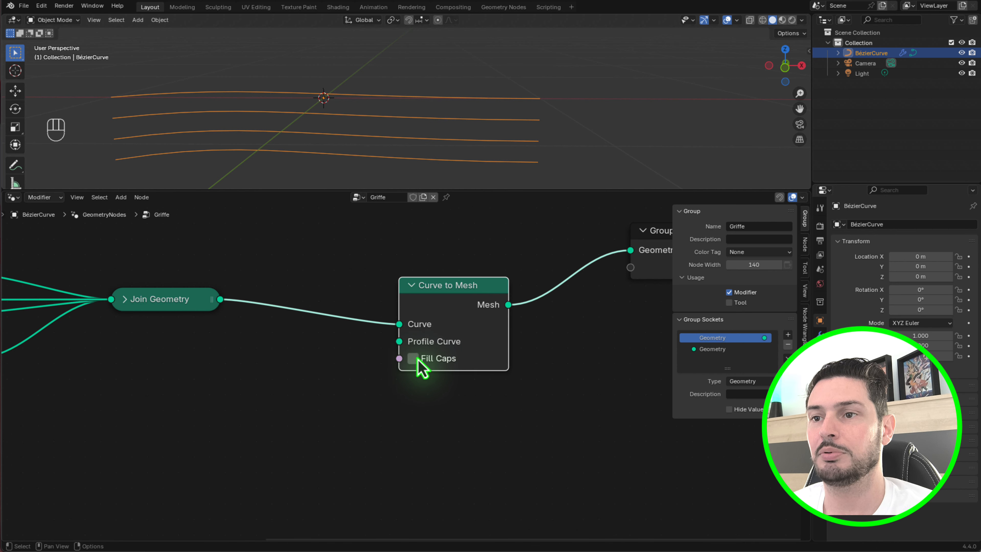
drag(398, 344, 313, 421)
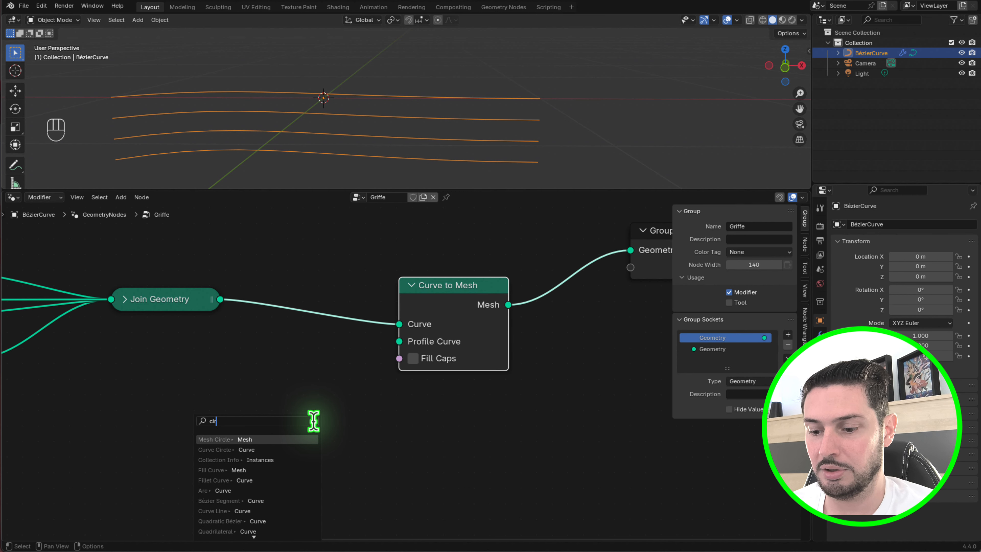
text(circle)
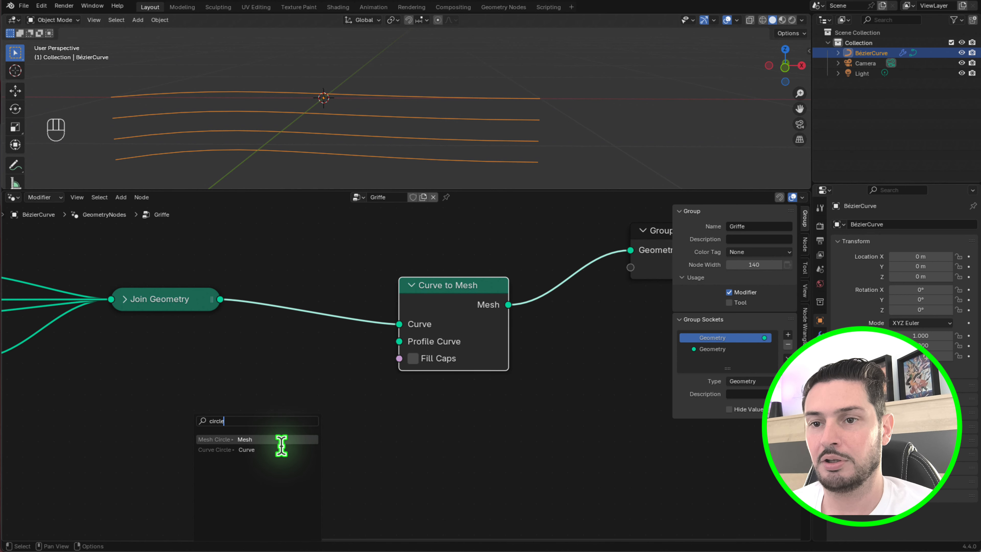
click(274, 449)
scroll(410, 426, down, 2)
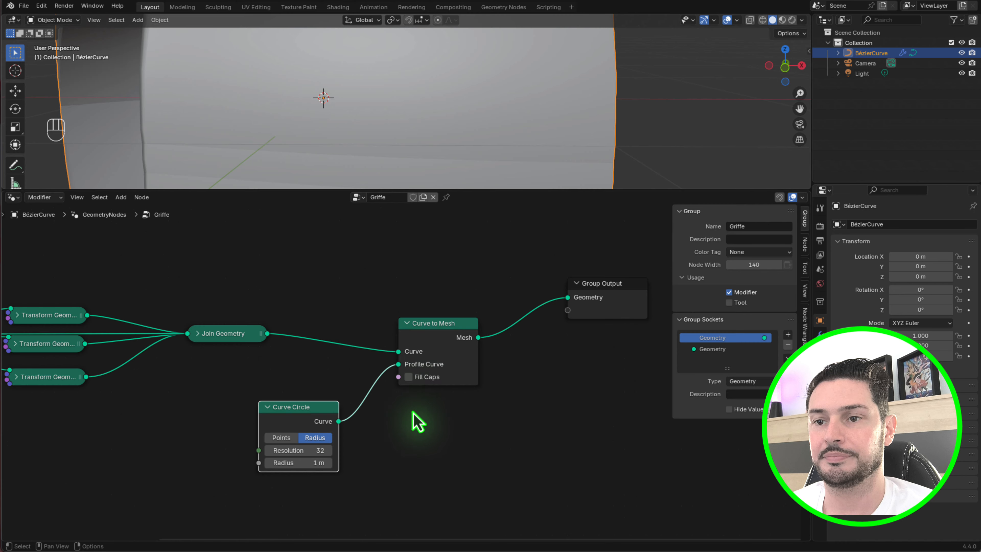
- Try a radius of 0.1 m on the Curve Circle node and set it back to 1 m
scroll(405, 147, down, 4)
drag(320, 462, 296, 464)
click(328, 466)
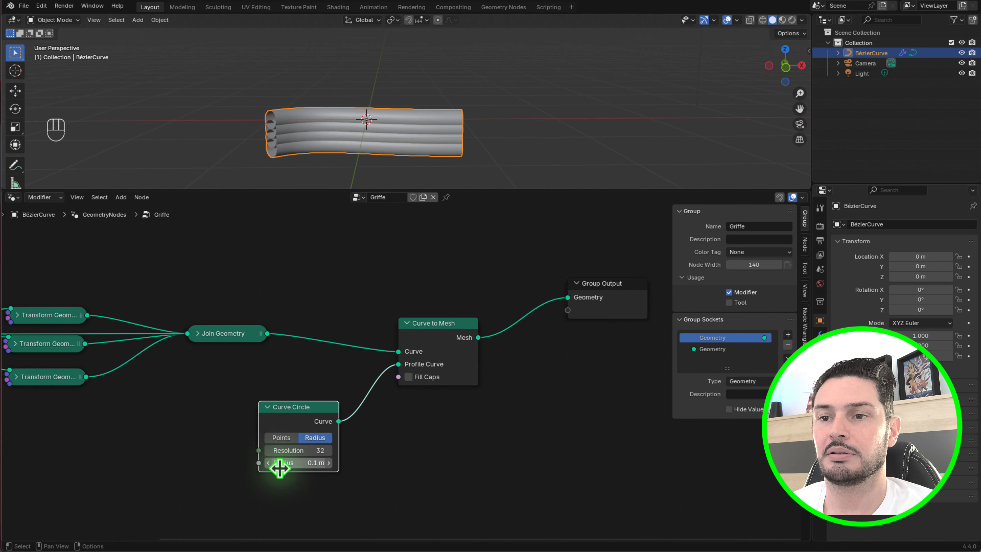
text(1)
key(Return)
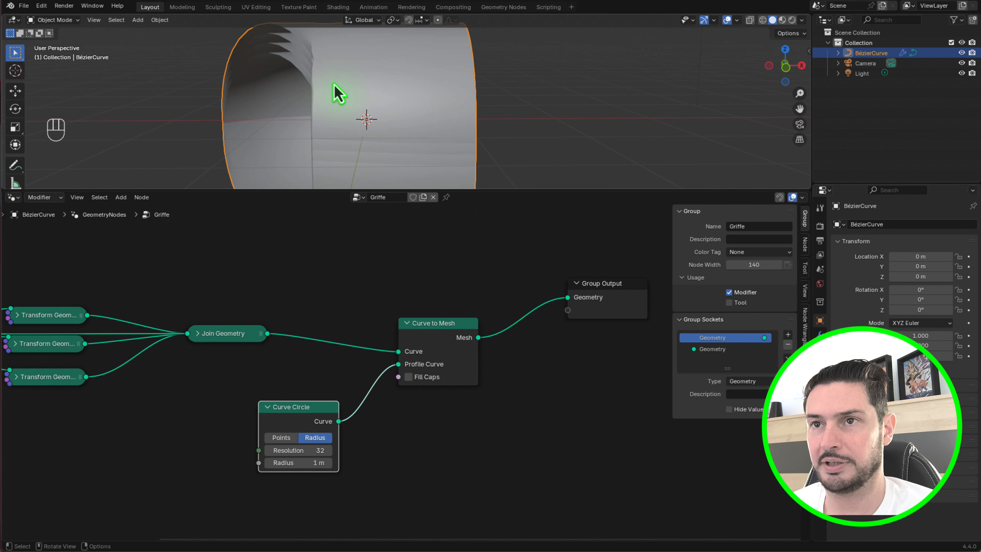
- Shift the Curve to Mesh, Group Output and Curve Circle nodes right to make room after Join Geometry
scroll(400, 371, down, 3)
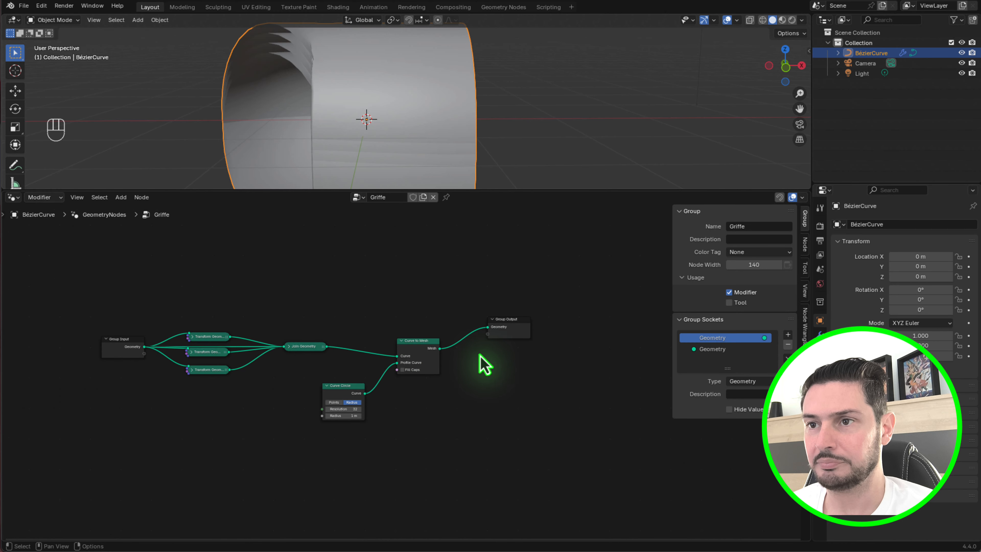
drag(477, 462, 363, 282)
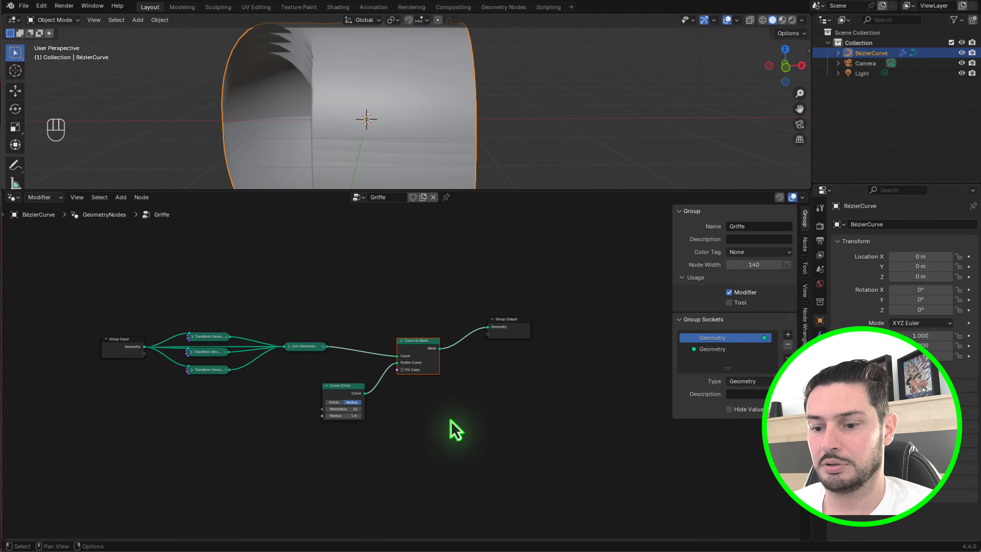
key(g)
click(469, 426)
click(519, 334)
key(g)
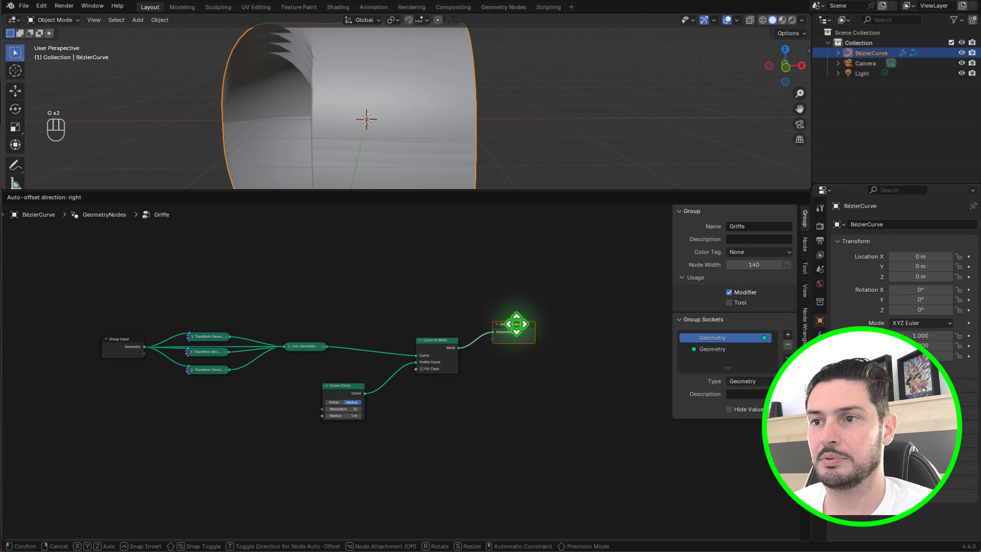
click(557, 344)
click(359, 385)
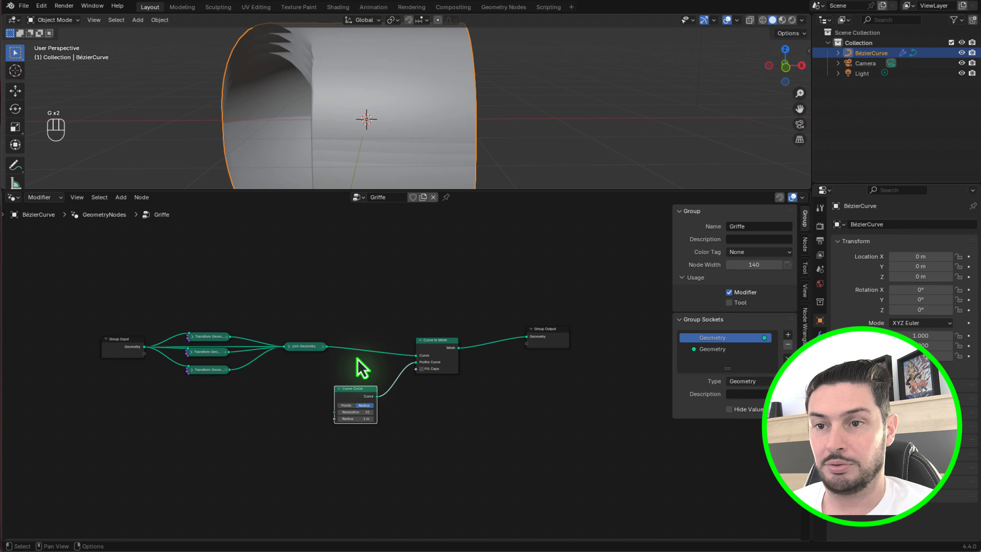
- Insert a Set Curve Radius node on the link between Join Geometry and Curve to Mesh
scroll(360, 371, up, 3)
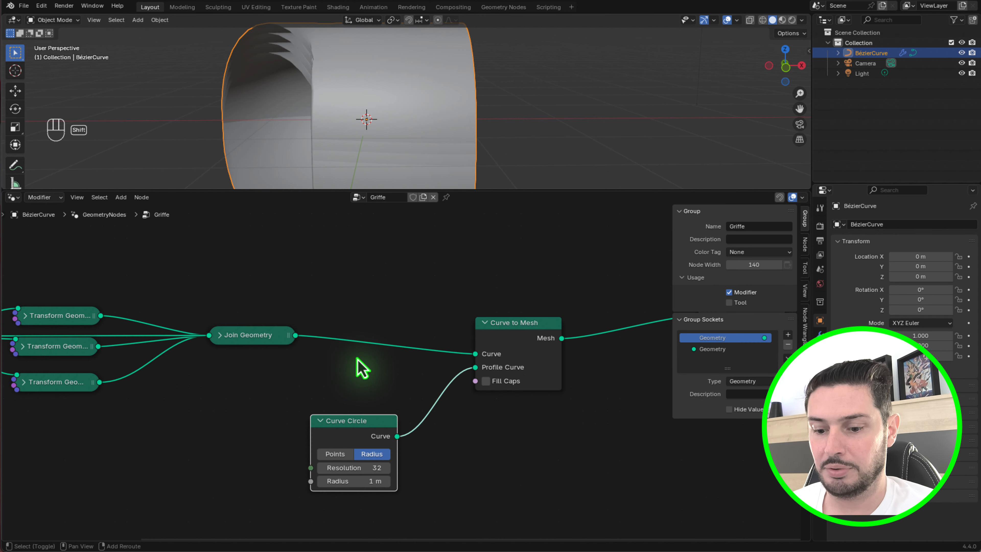
key(shift+a)
text(set curve r)
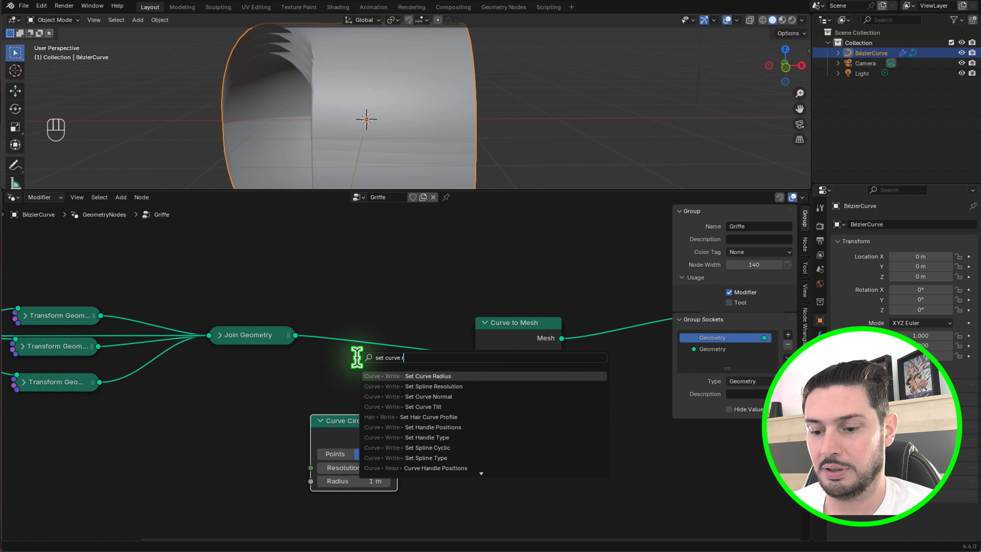
click(413, 375)
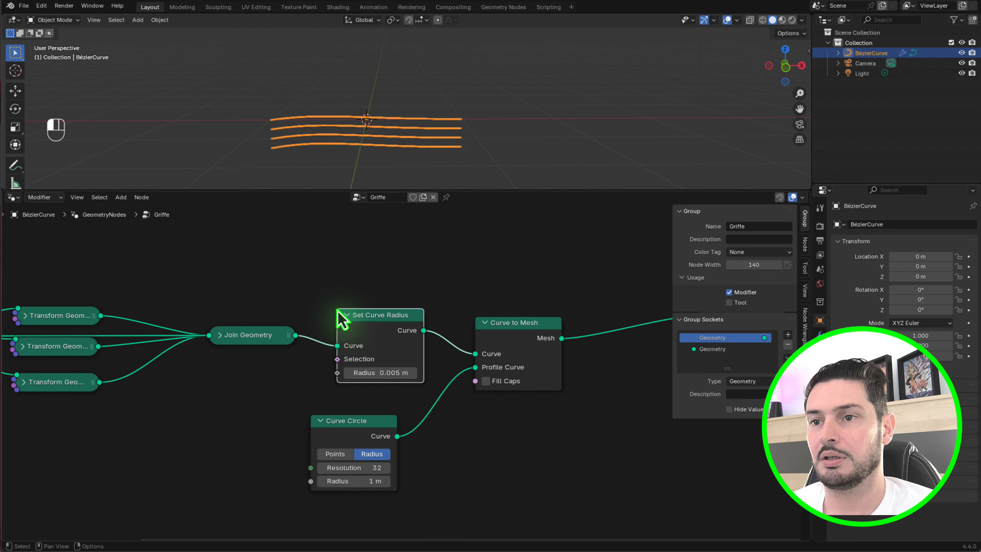
- Place the Set Curve Radius node after Join Geometry and shift the Curve Circle node right, beneath it
click(358, 342)
scroll(373, 373, up, 1)
scroll(373, 147, up, 3)
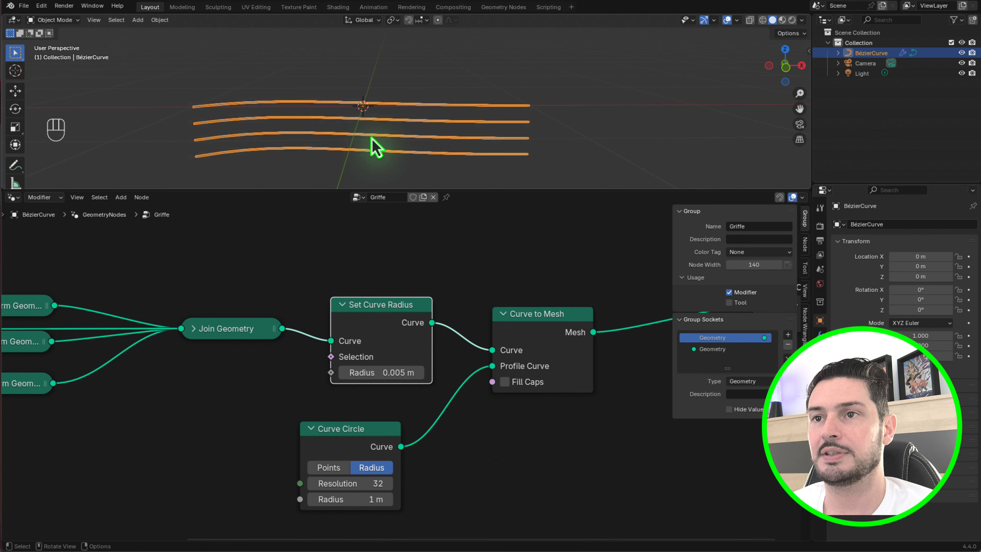
scroll(419, 382, down, 1)
drag(377, 432, 416, 429)
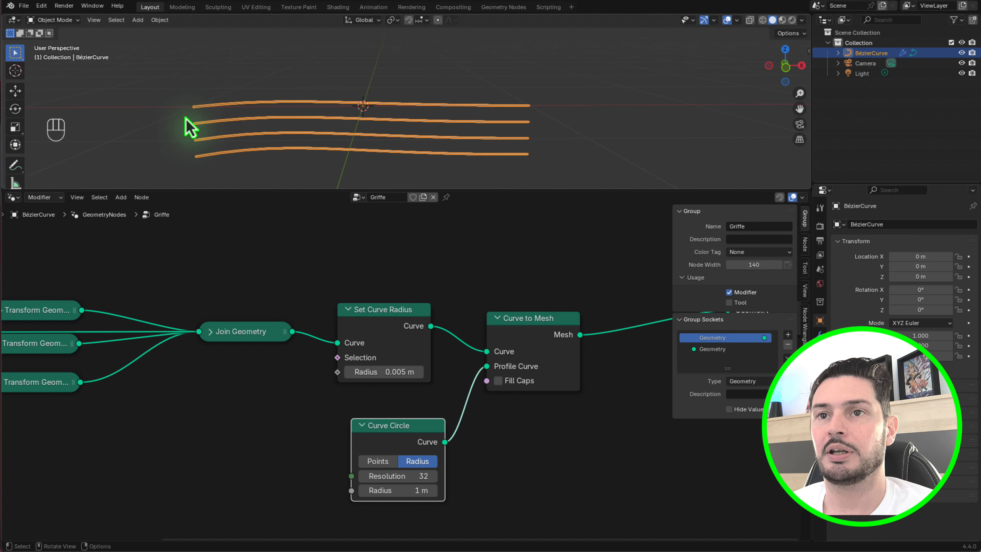
key(Home)
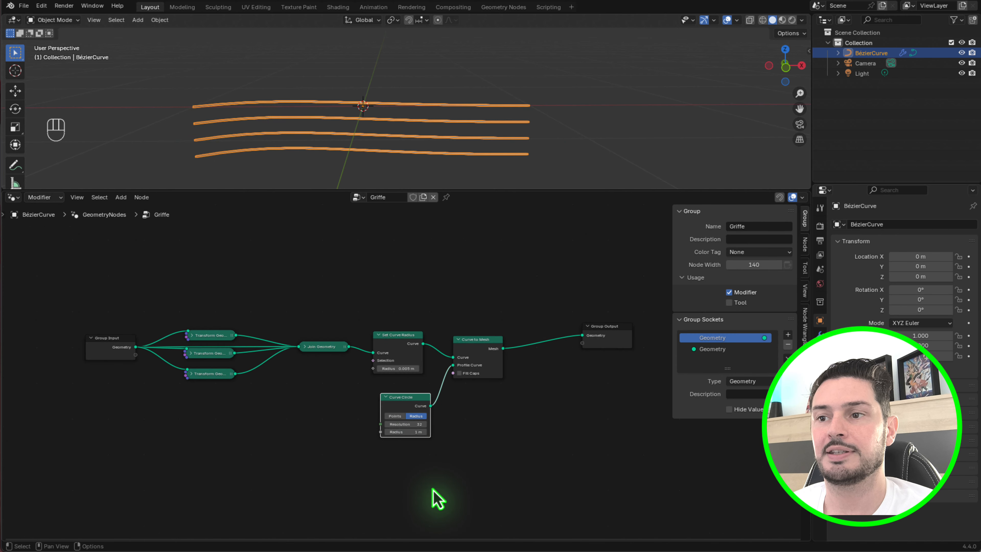
- Try the Fill Caps option on the Curve to Mesh node and switch it back off
scroll(456, 437, up, 4)
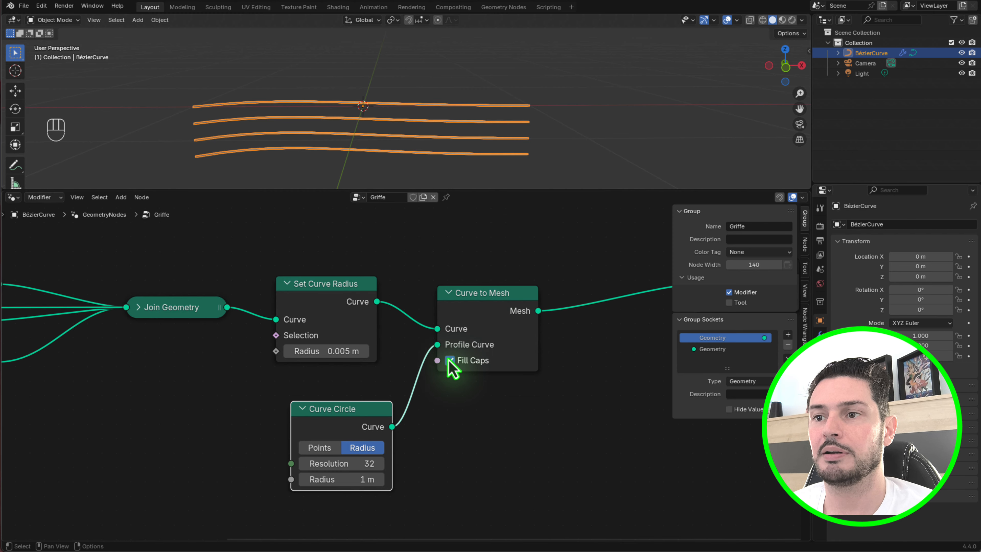
click(449, 361)
scroll(525, 223, up, 2)
scroll(533, 124, up, 3)
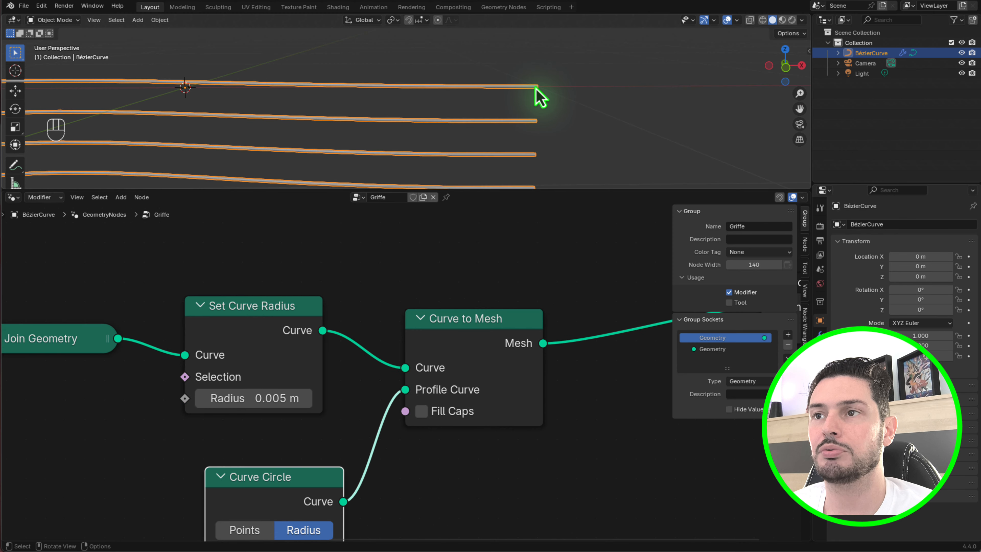
scroll(454, 377, down, 5)
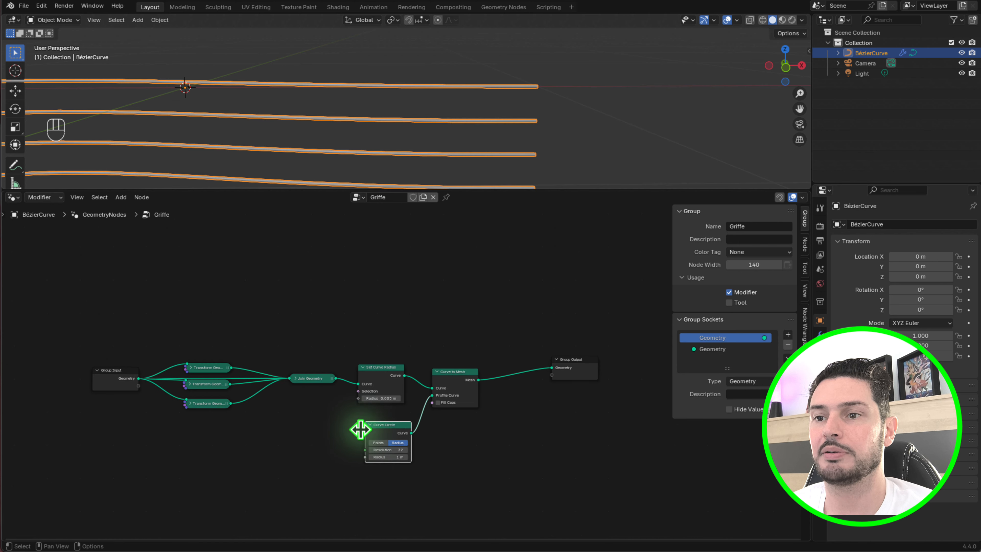
- Add a Color Ramp node with its Color output linked to the Radius input of Set Curve Radius
scroll(365, 400, up, 3)
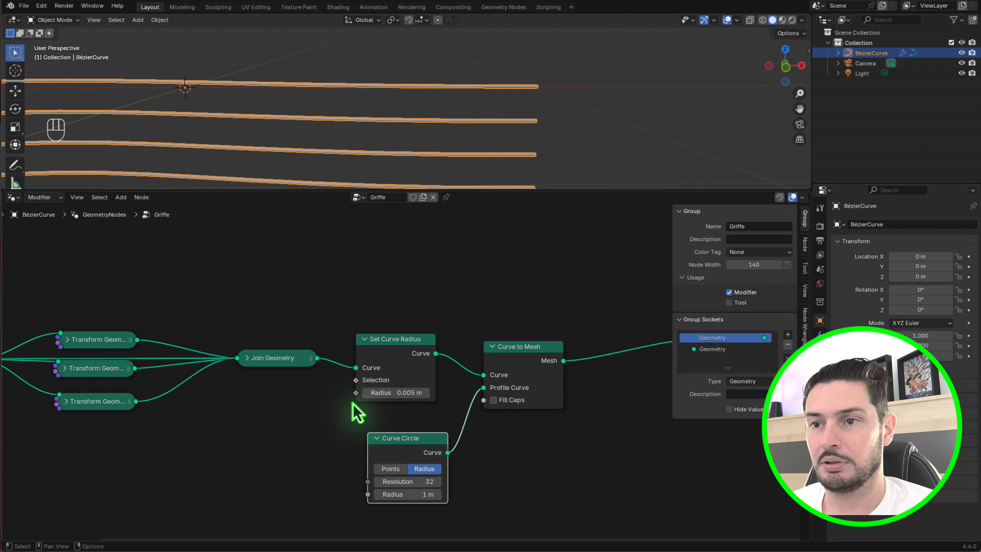
drag(355, 393, 302, 442)
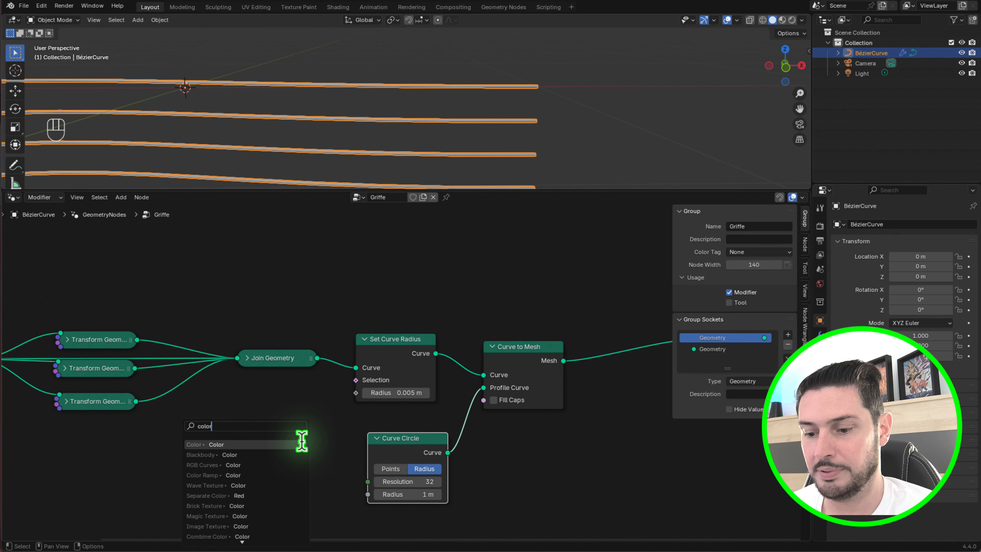
text(color r)
click(302, 443)
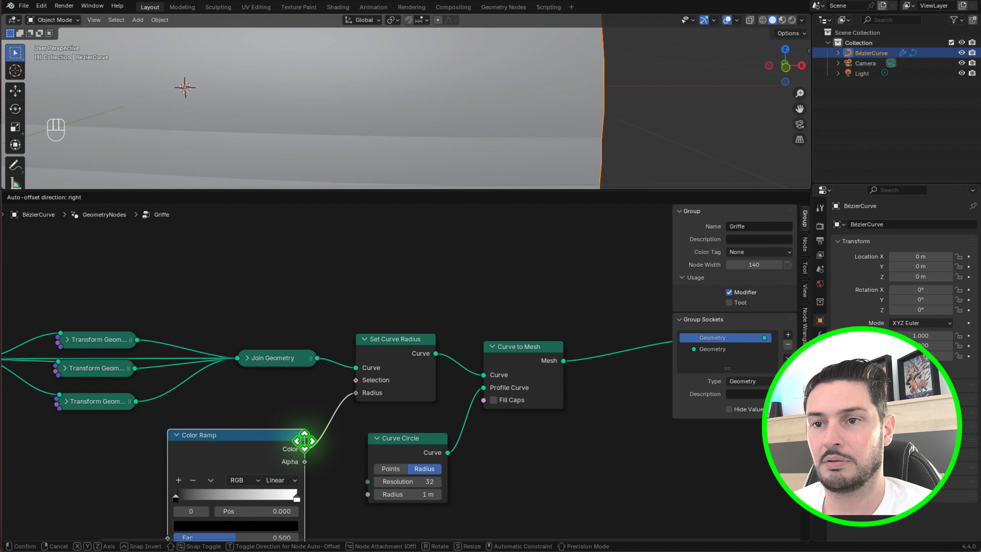
click(302, 438)
- Try moving the Color Ramp's black stop to position 0.486 to change the curve thickness
scroll(329, 406, down, 4)
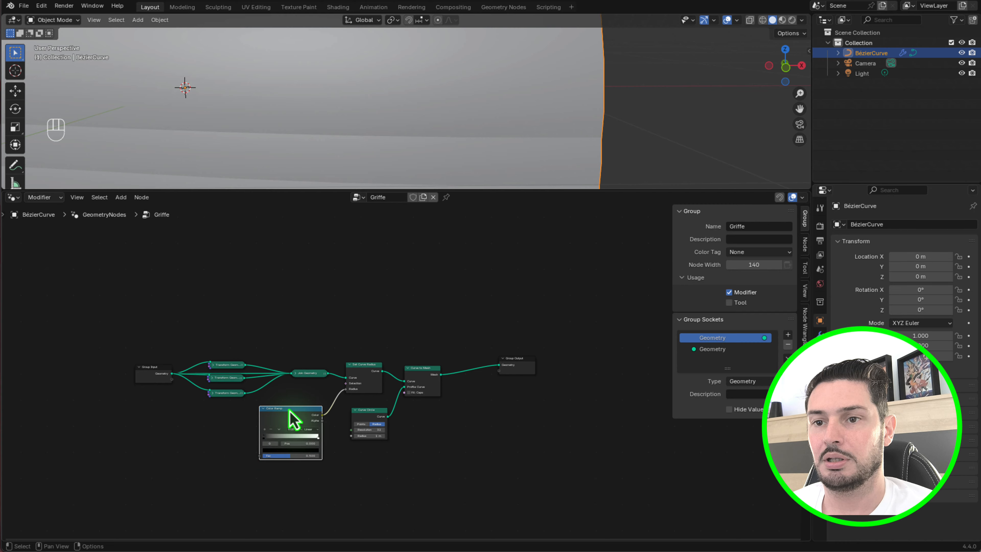
scroll(276, 456, up, 4)
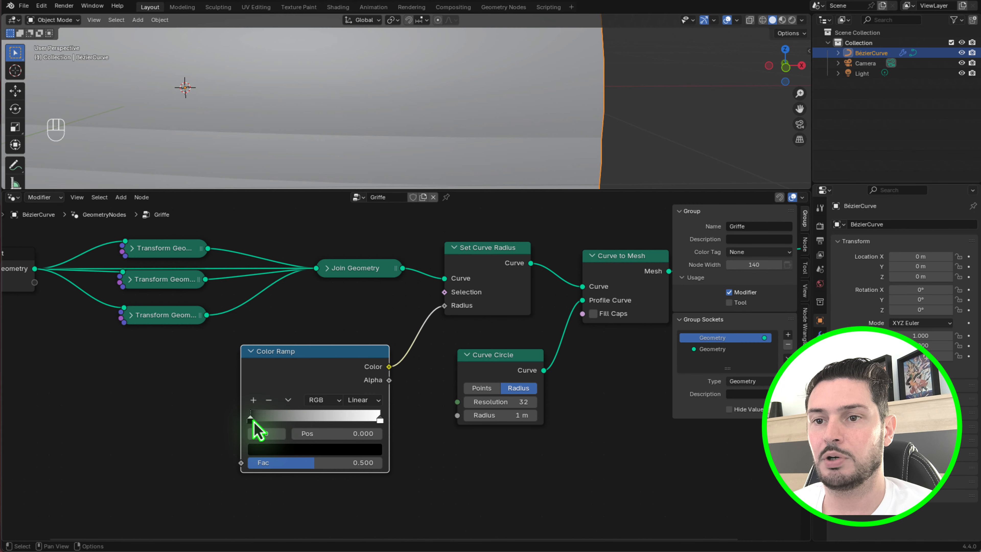
drag(253, 420, 316, 429)
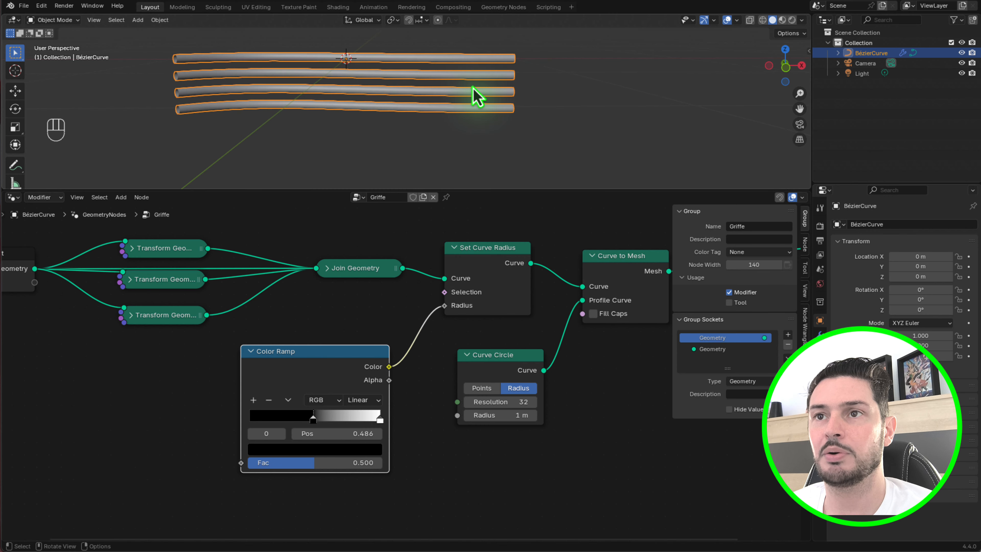
- Shift Set Curve Radius, Curve Circle, Curve to Mesh, Group Output and Color Ramp right to make room after Join Geometry
scroll(314, 451, down, 6)
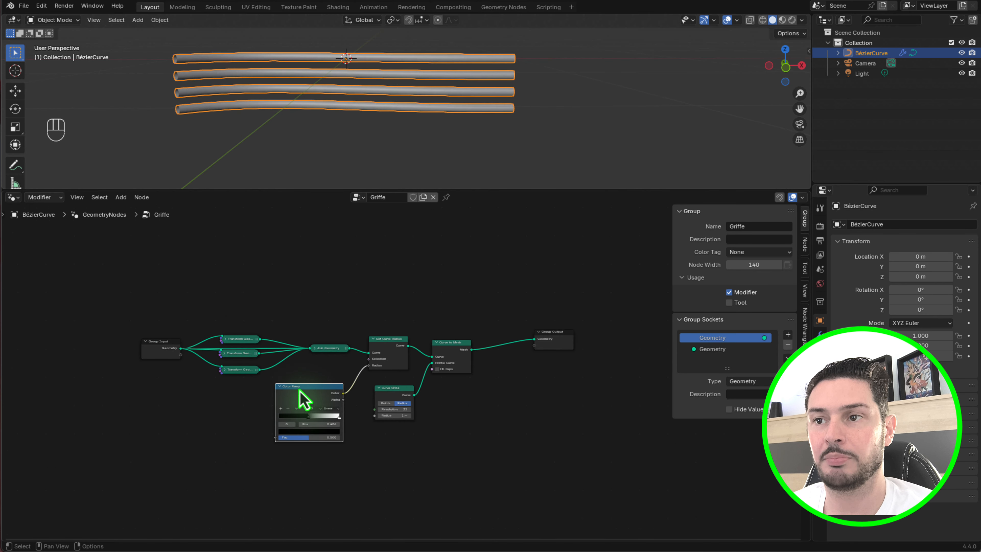
drag(501, 464, 353, 335)
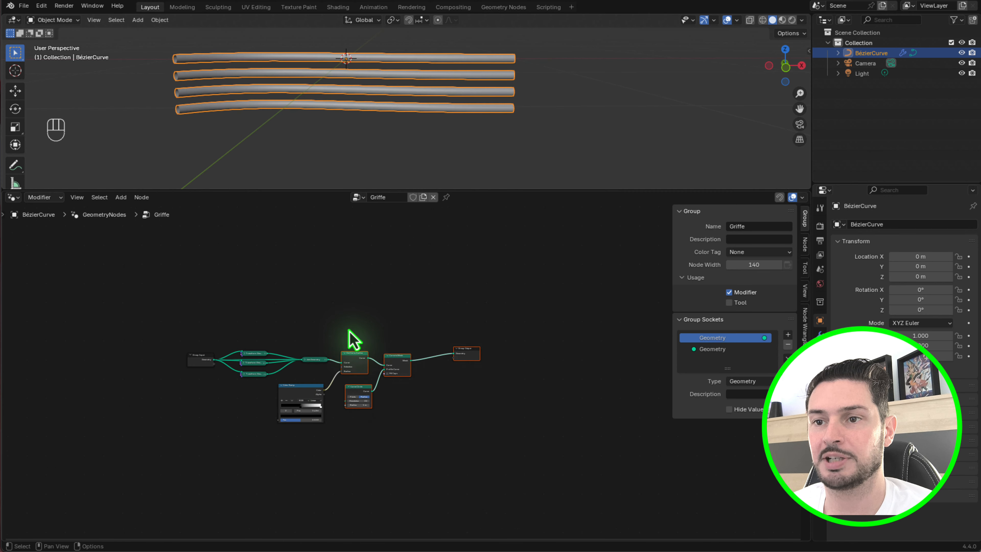
key(g)
click(427, 332)
click(311, 395)
key(g)
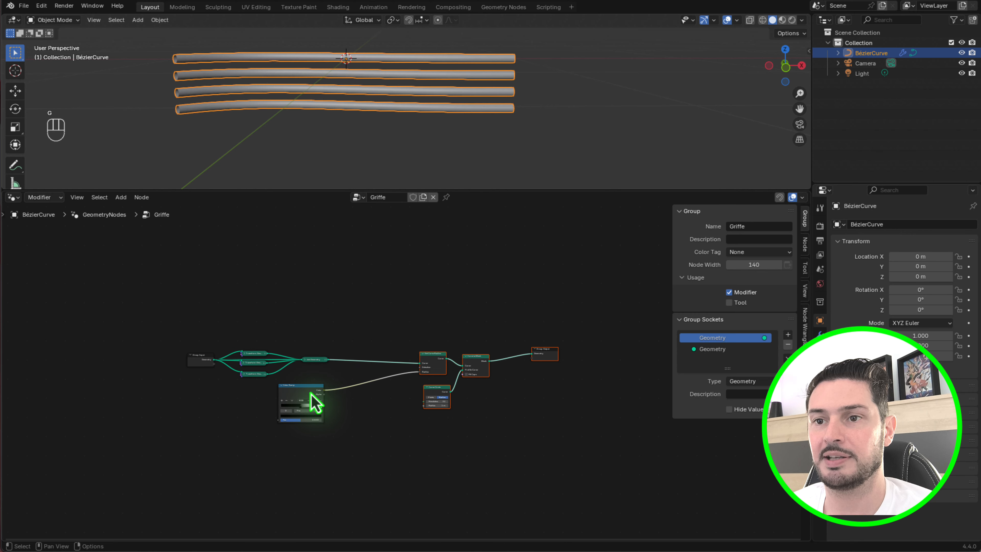
click(366, 393)
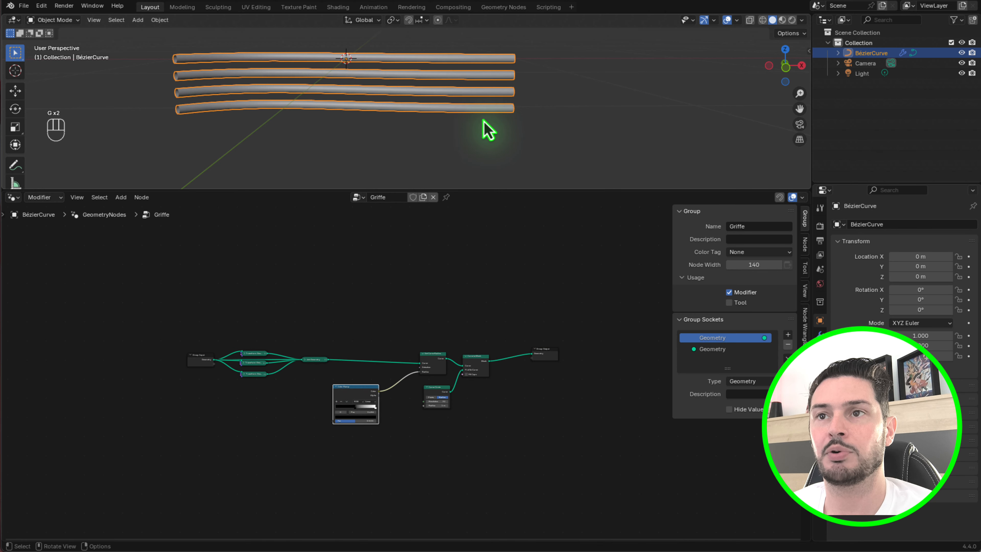
- Insert a Resample Curve node on the link between Join Geometry and Set Curve Radius
scroll(371, 408, down, 1)
scroll(371, 408, up, 3)
key(shift+a)
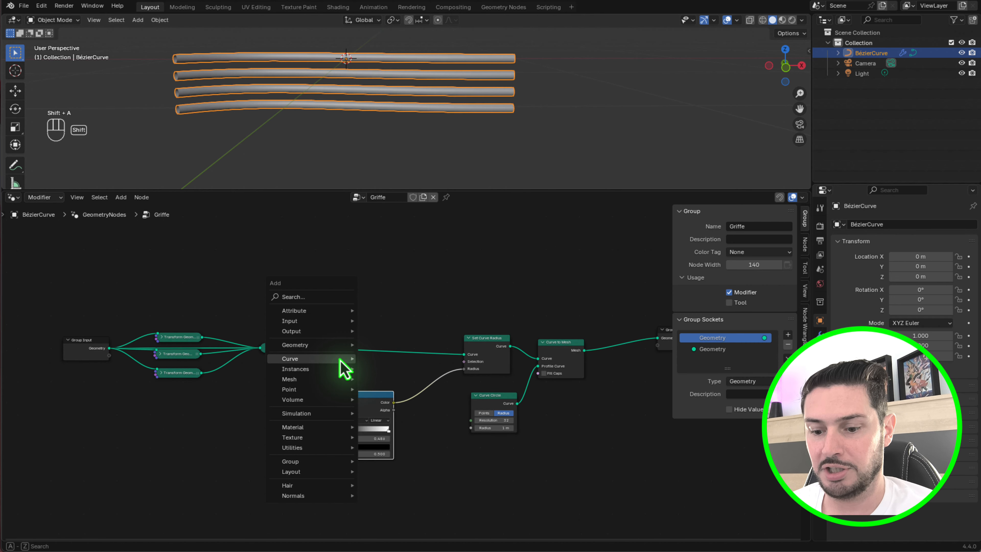
text(resa)
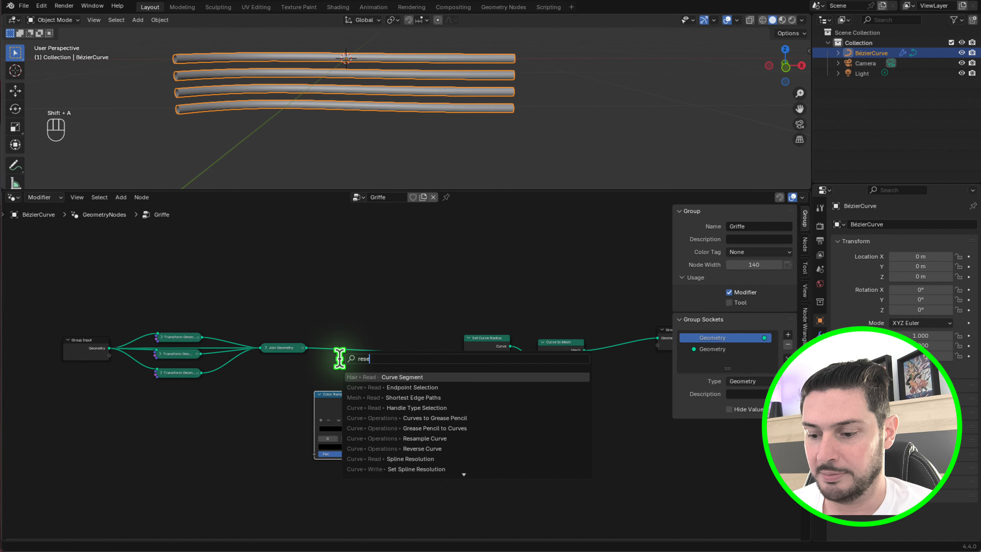
text(m)
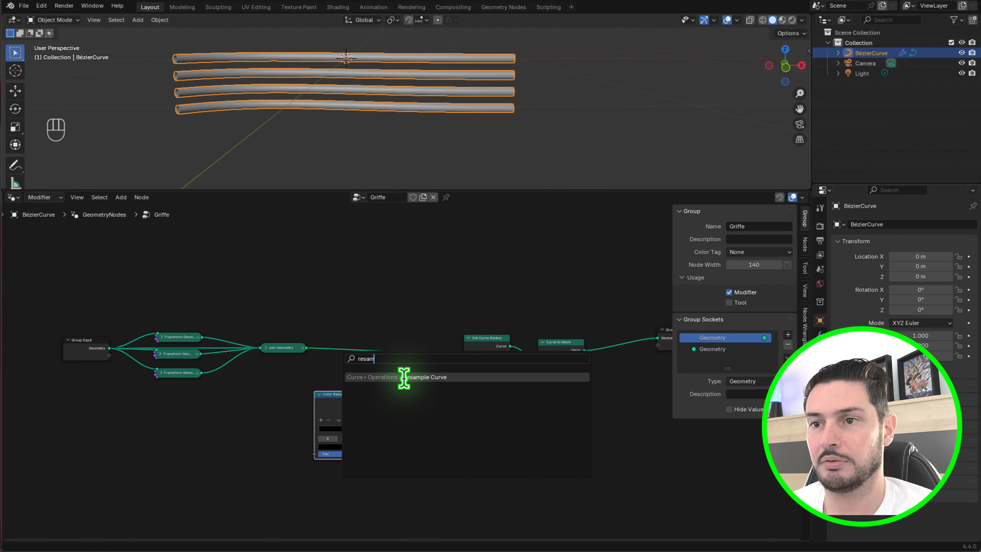
key(Return)
click(340, 333)
scroll(357, 347, up, 4)
scroll(363, 329, up, 1)
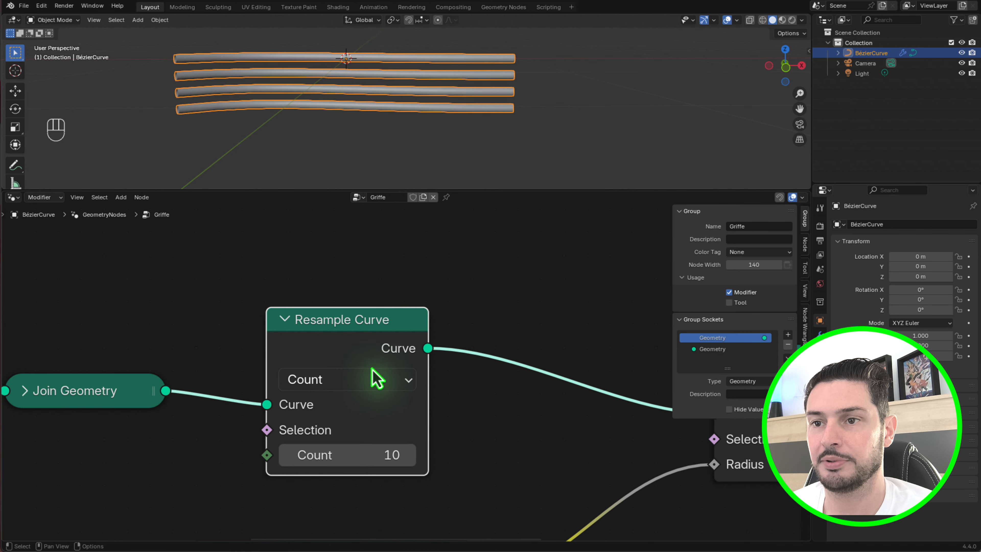
- Switch the Resample Curve node's mode from Count to Length
click(404, 380)
click(377, 489)
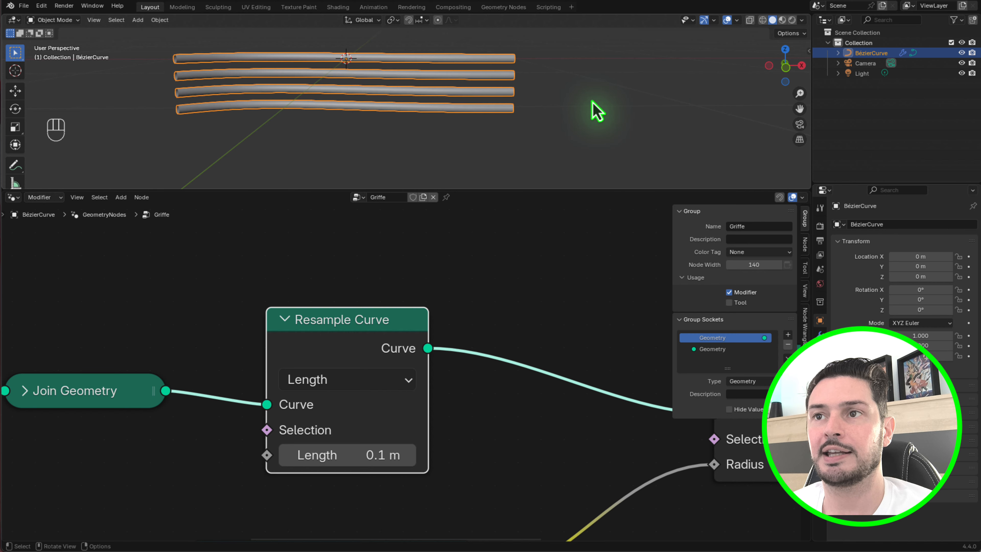
scroll(348, 433, down, 1)
scroll(340, 432, up, 2)
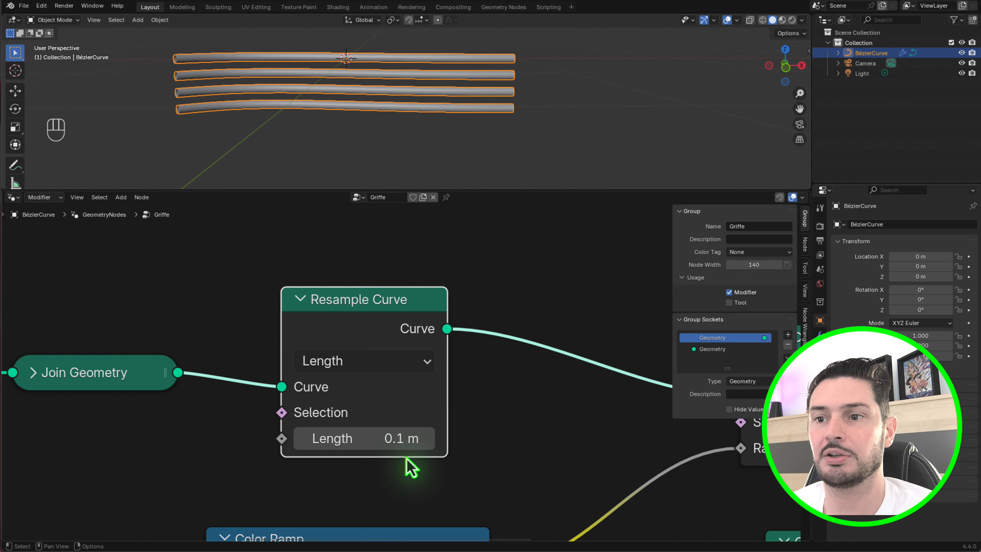
- Try the effect of the Color Ramp's black stop on the curve thickness, leaving it at position 0.491
scroll(365, 336, down, 4)
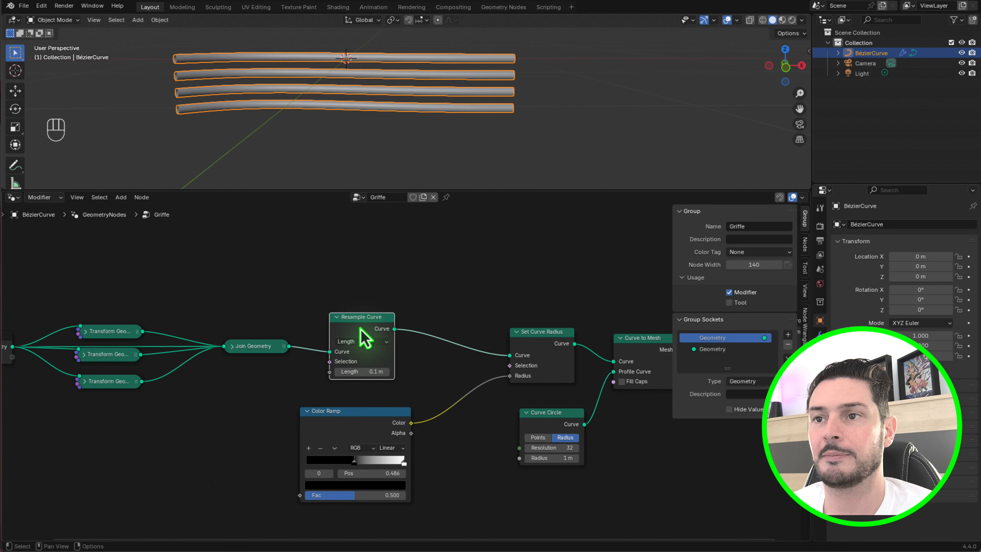
scroll(361, 330, down, 2)
scroll(394, 436, down, 1)
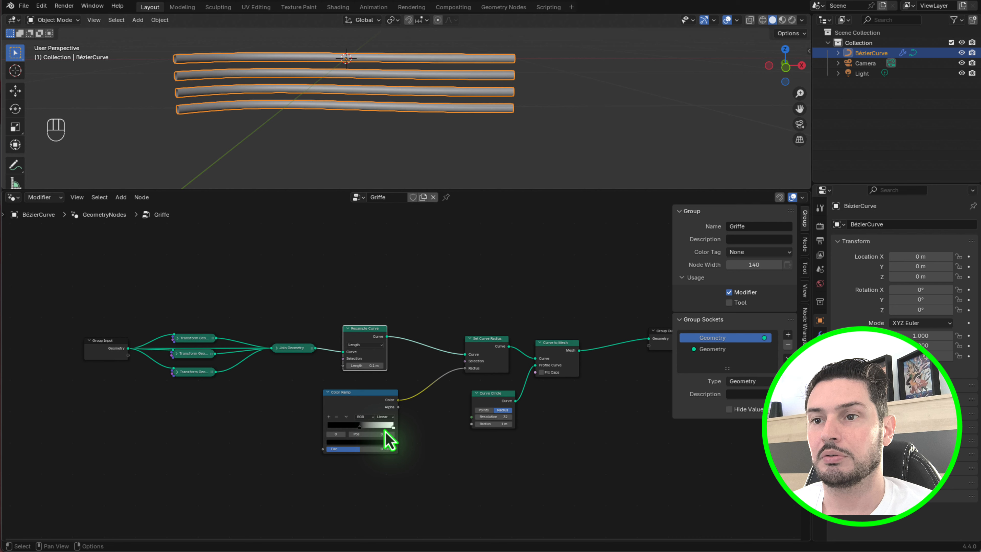
scroll(385, 431, up, 3)
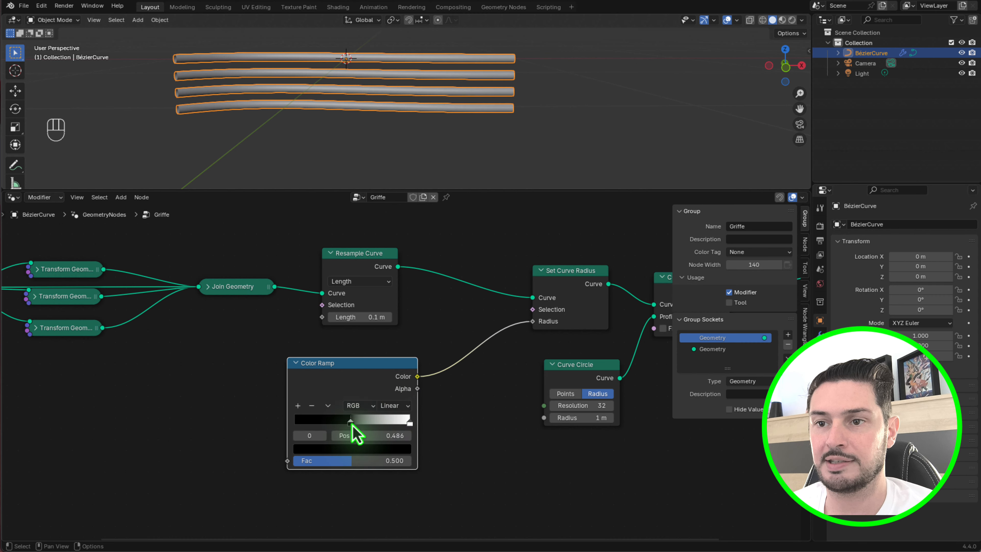
drag(352, 423, 352, 423)
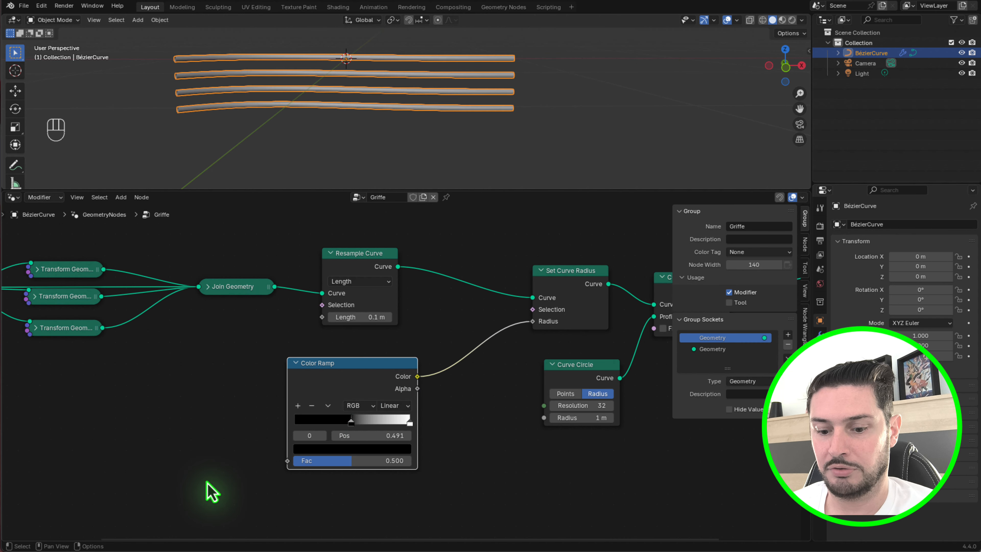
- Add a Spline Parameter node beside the Color Ramp, on its input side
key(shift+a)
text(s)
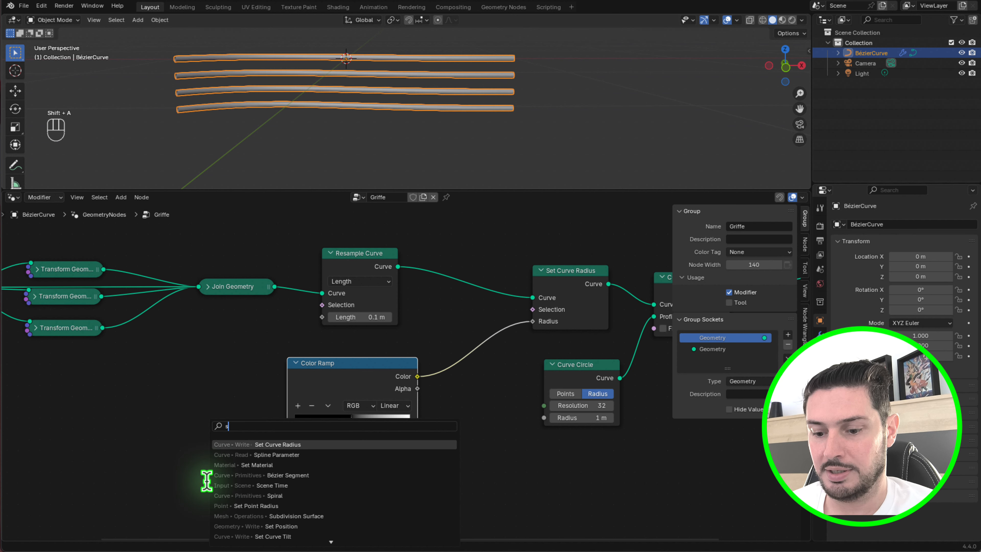
text(pline para)
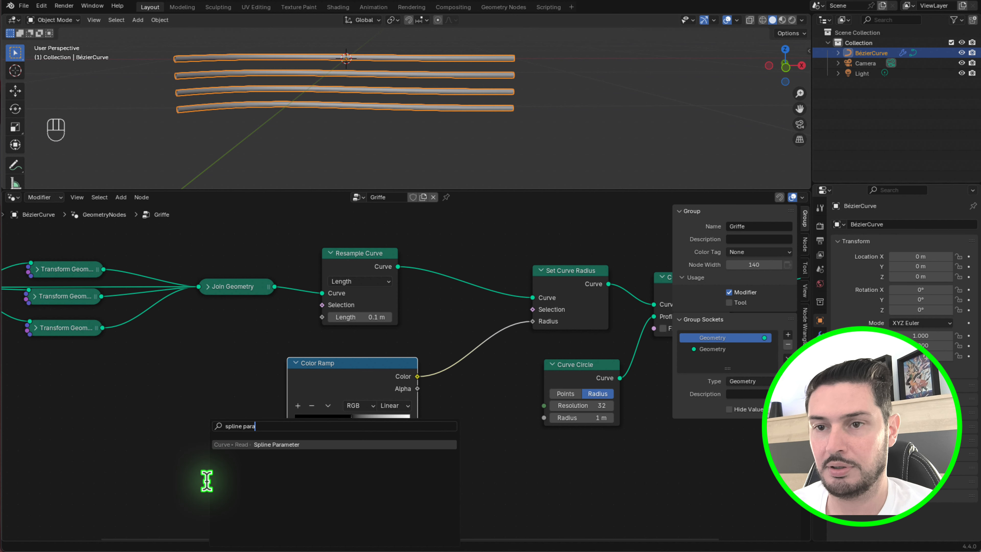
click(274, 445)
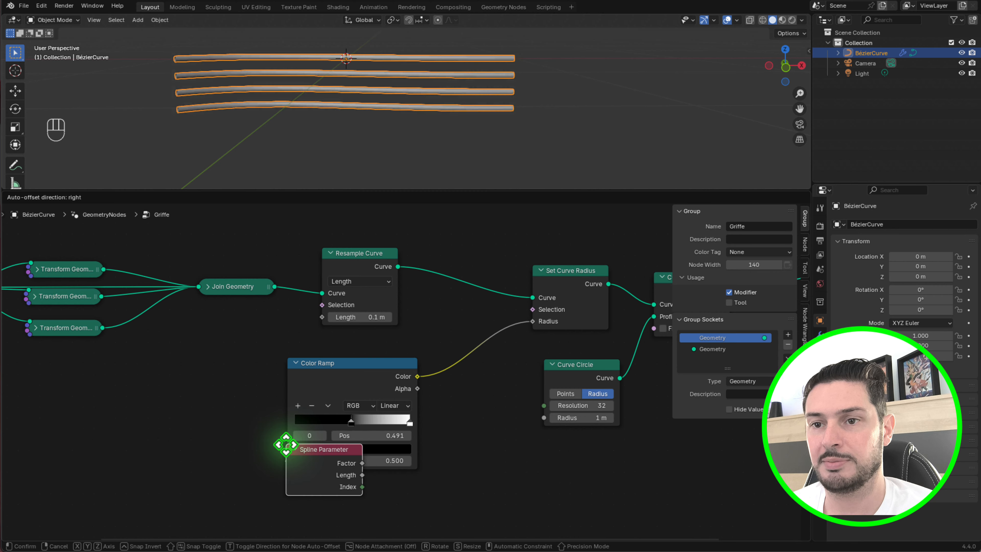
click(159, 425)
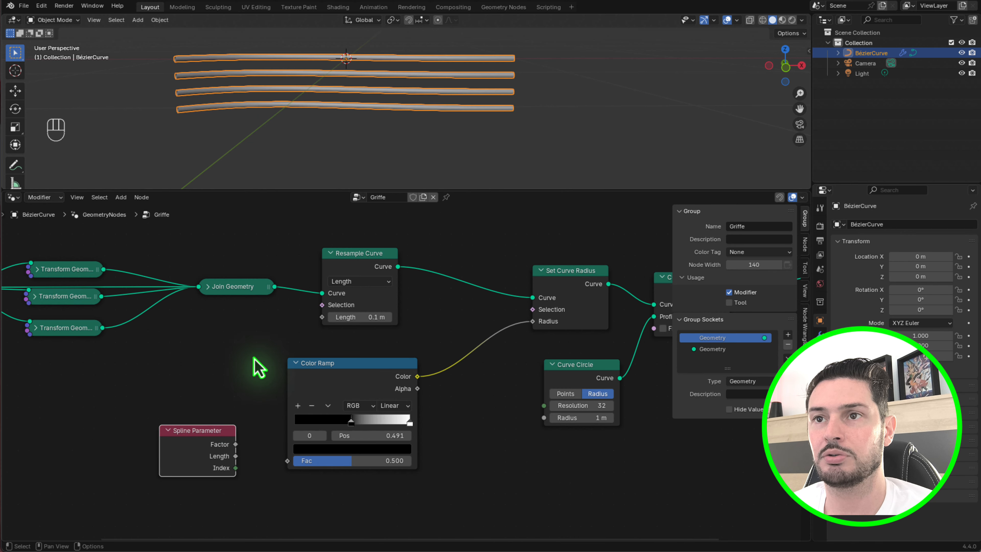
- Link the Spline Parameter's Factor output to the Color Ramp's Fac input and inspect the tapered shape in the viewport
scroll(247, 473, up, 4)
drag(228, 423, 331, 458)
middle_drag(390, 58, 449, 142)
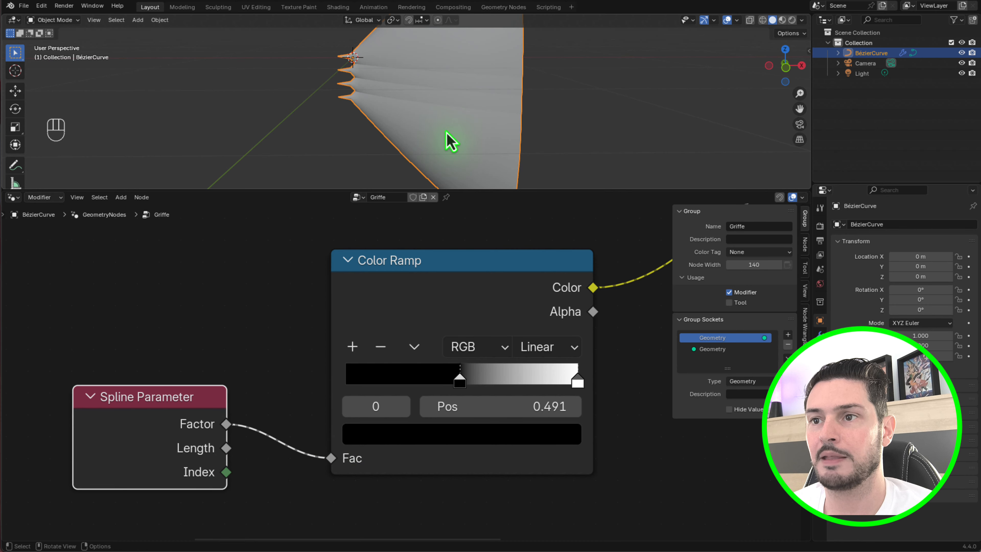
middle_drag(412, 174, 423, 125)
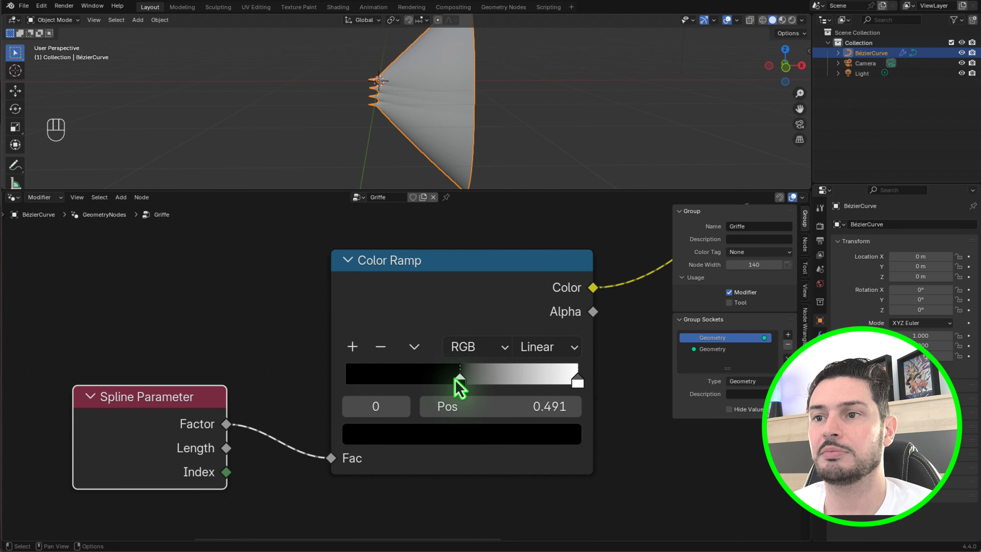
- Set the Color Ramp's black stop to position 0.000, move the white stop near the ramp's middle, and add a stop between them at 0.239
drag(460, 382, 424, 383)
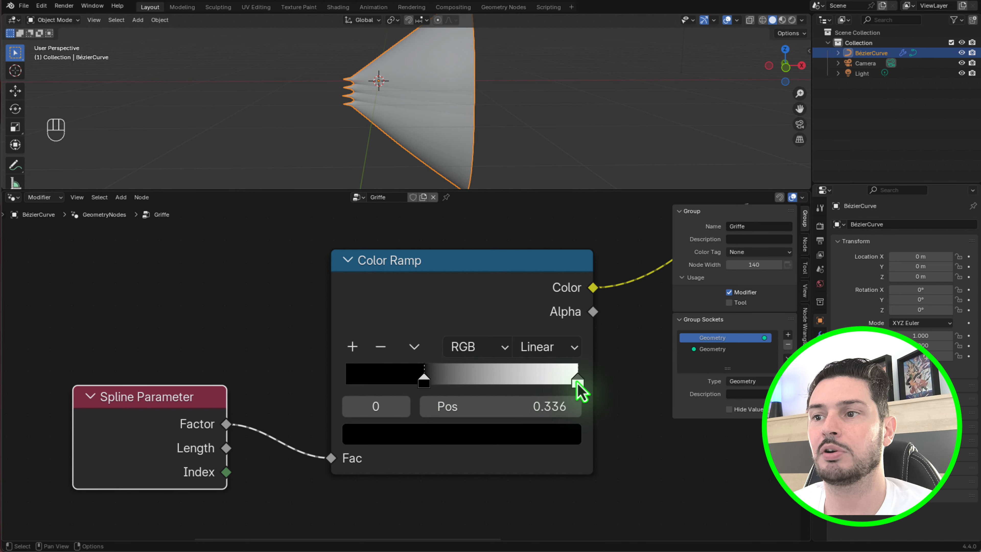
drag(577, 382, 352, 387)
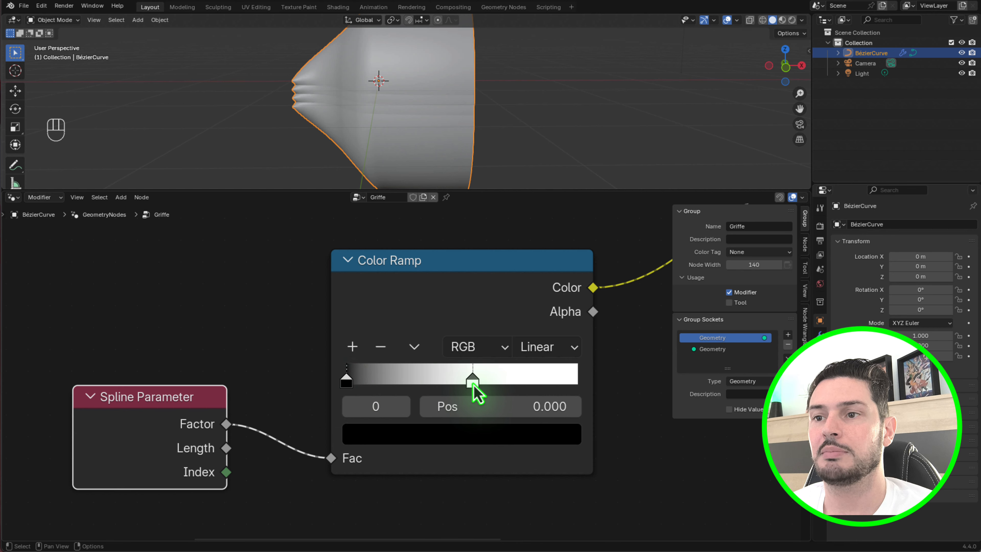
drag(473, 385, 463, 386)
click(353, 347)
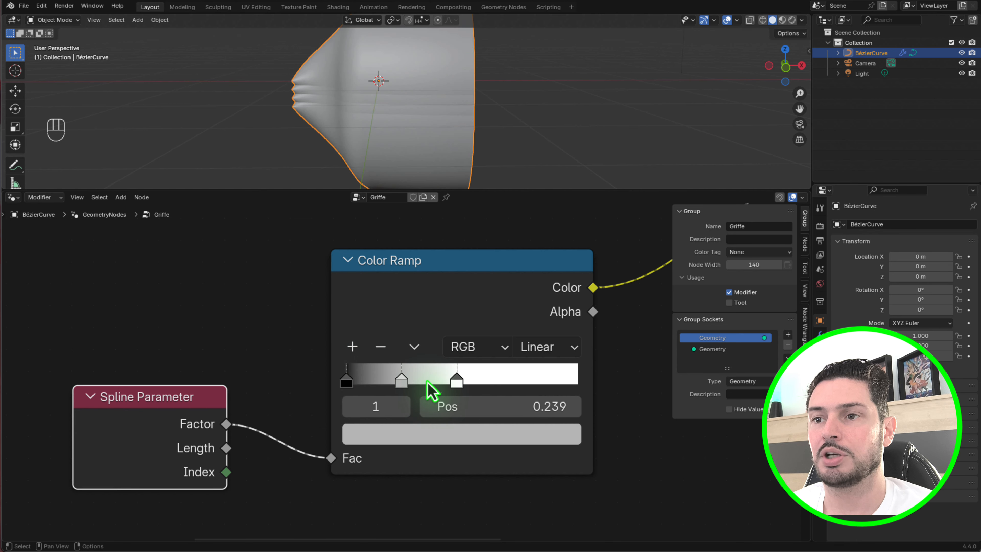
- Move the Color Ramp's light grey stop to position 1.000 and set its colour to black
drag(421, 392, 576, 432)
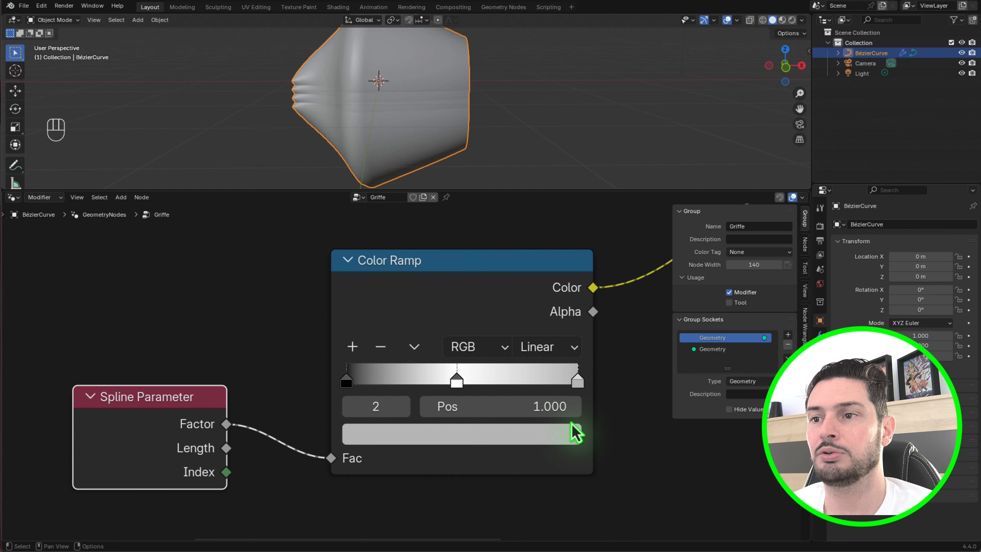
click(562, 444)
drag(559, 234, 526, 390)
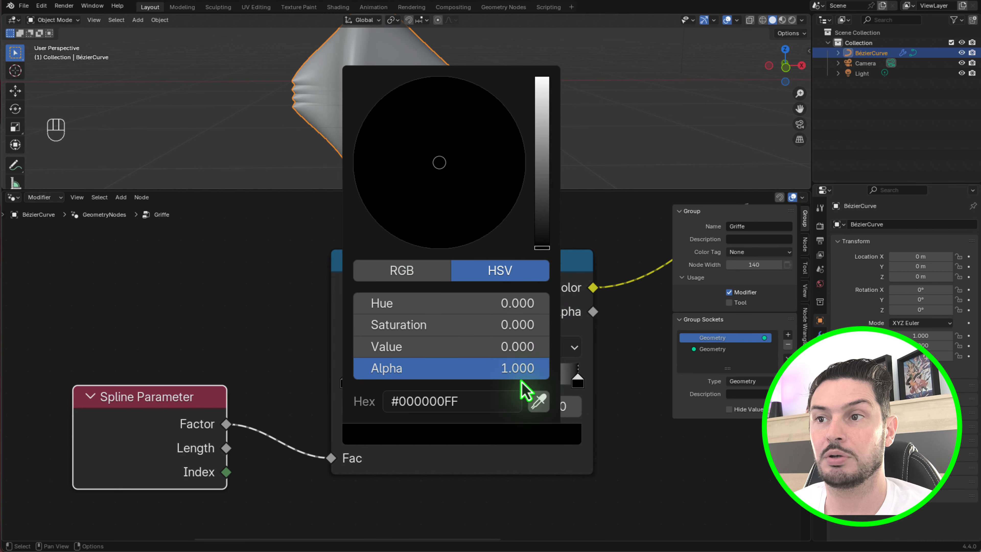
scroll(356, 487, down, 5)
scroll(396, 135, down, 4)
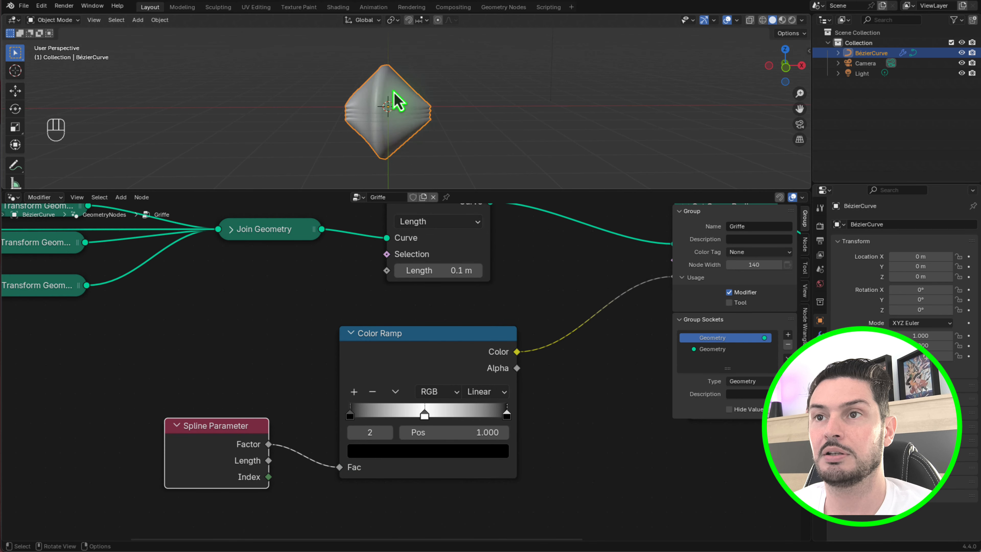
- Darken the Color Ramp's white middle stop to a Value of 0.019 and move it to position 0.341
scroll(391, 92, up, 4)
click(427, 416)
click(439, 449)
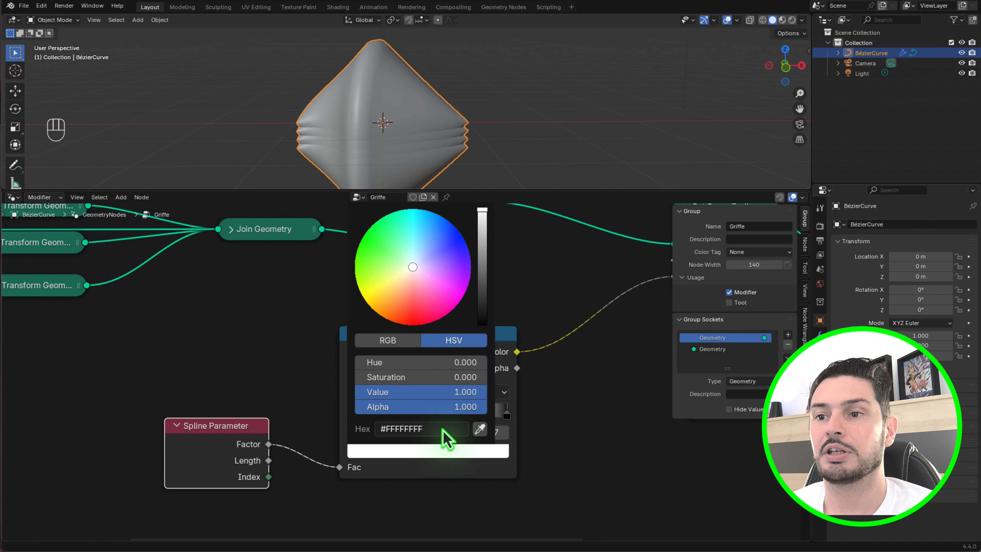
click(481, 286)
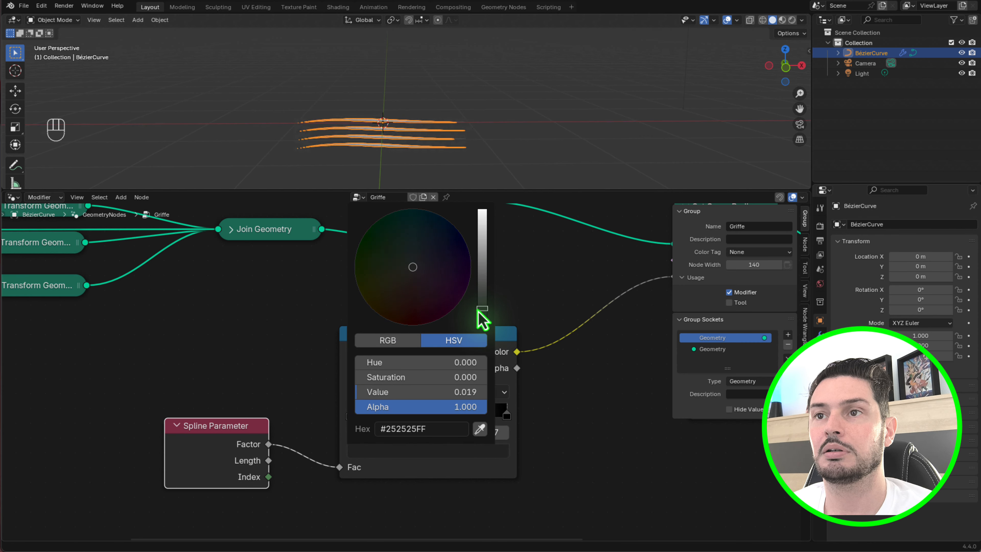
scroll(401, 139, up, 4)
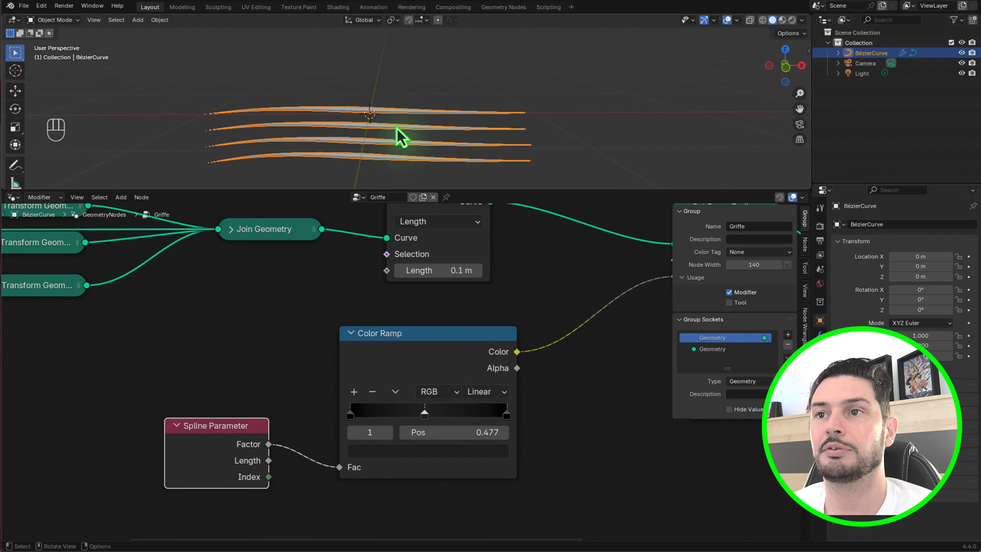
mouse_move(417, 414)
mouse_down()
mouse_move(392, 412)
mouse_move(402, 416)
mouse_up()
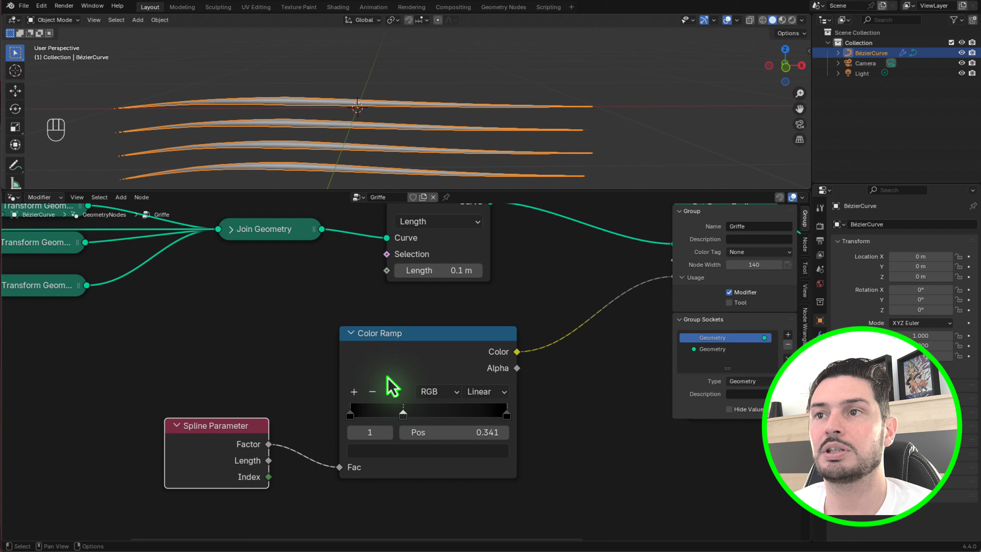
- Add another Color Ramp stop at position 0.689 and set its colour Value to 0.016
click(357, 392)
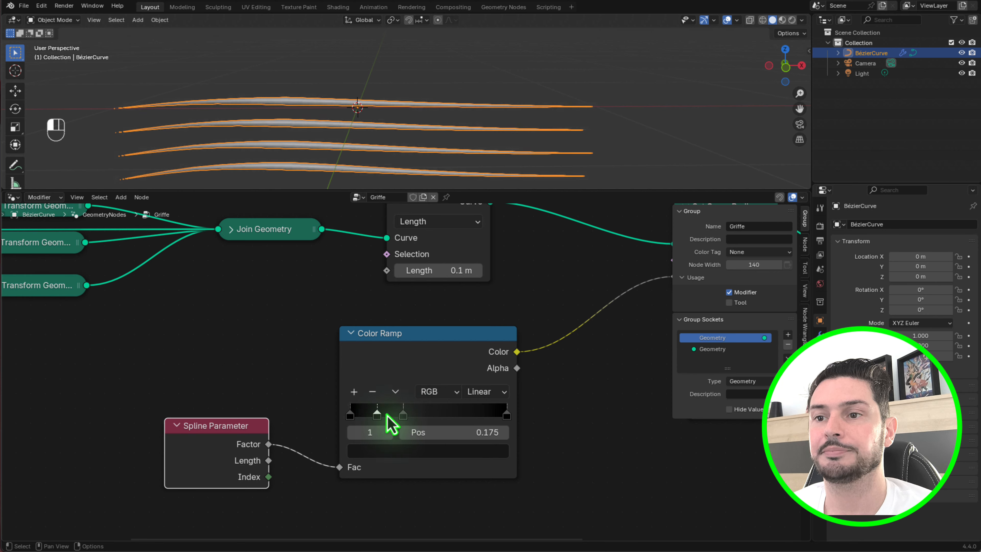
drag(386, 413, 457, 423)
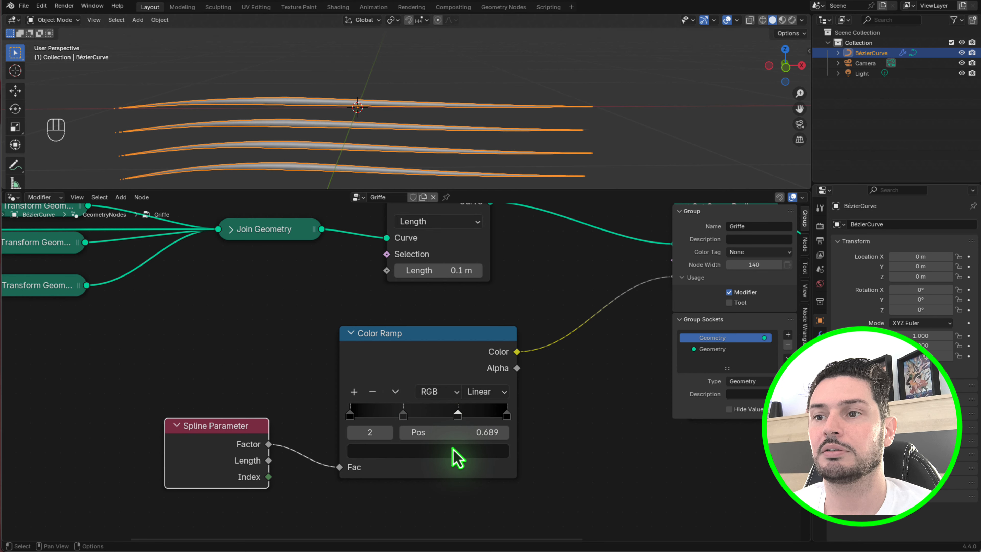
click(460, 452)
click(483, 310)
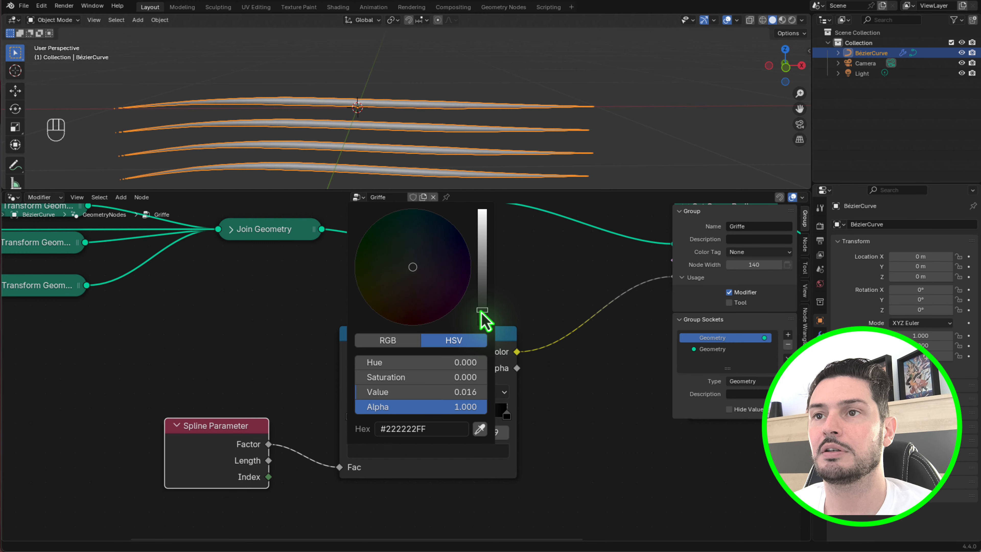
scroll(305, 381, down, 4)
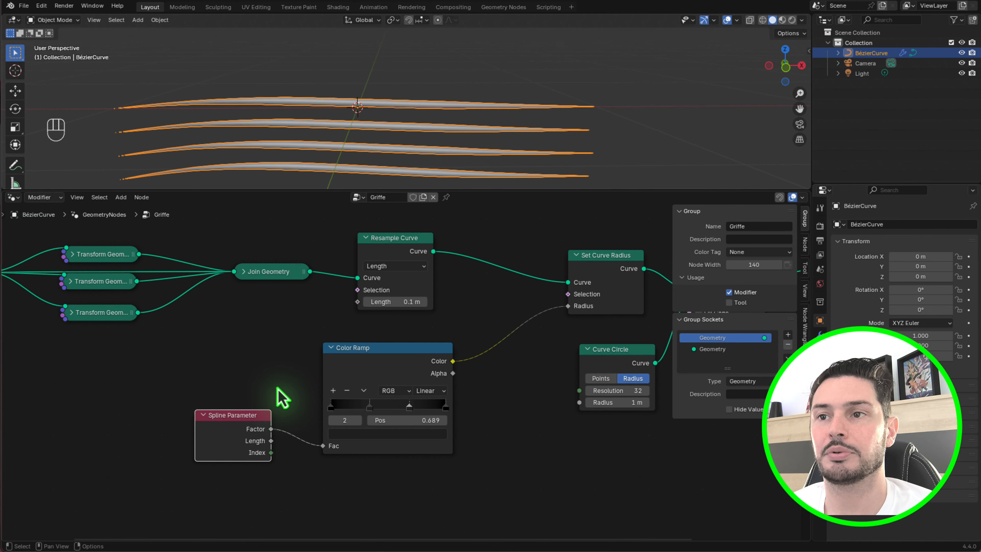
- Insert a Trim Curve node between Curve to Mesh and Group Output and set its End to 0.442
scroll(284, 398, down, 3)
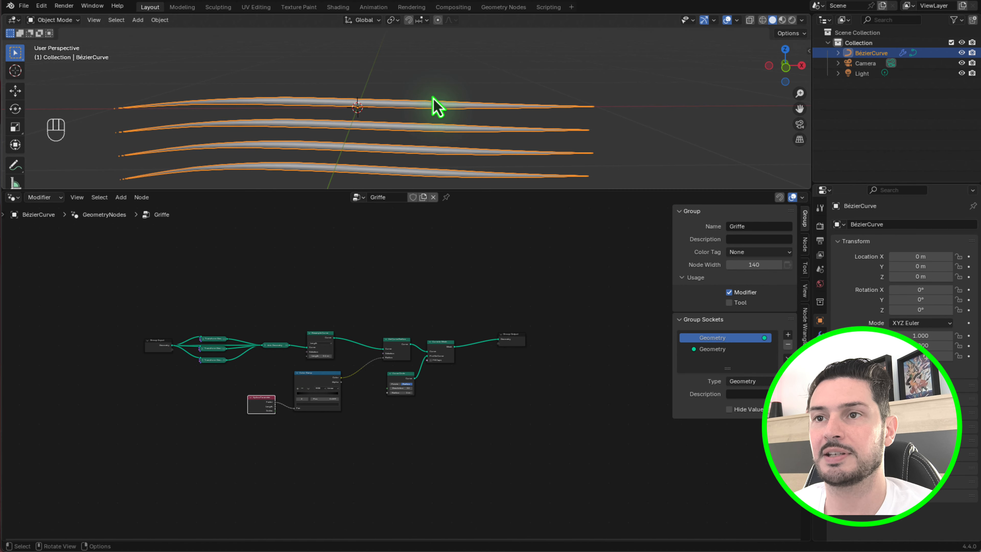
scroll(317, 388, down, 1)
scroll(412, 357, up, 3)
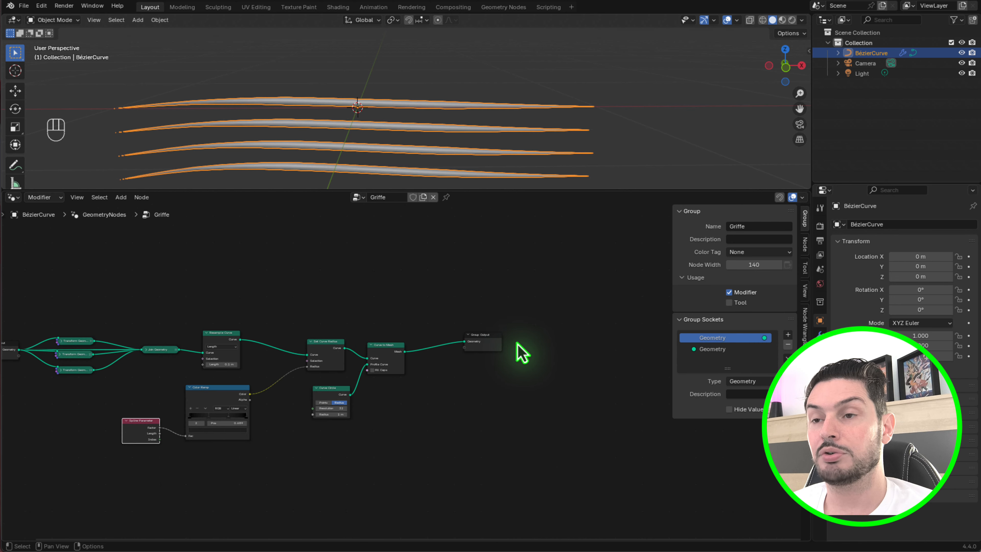
scroll(502, 390, down, 1)
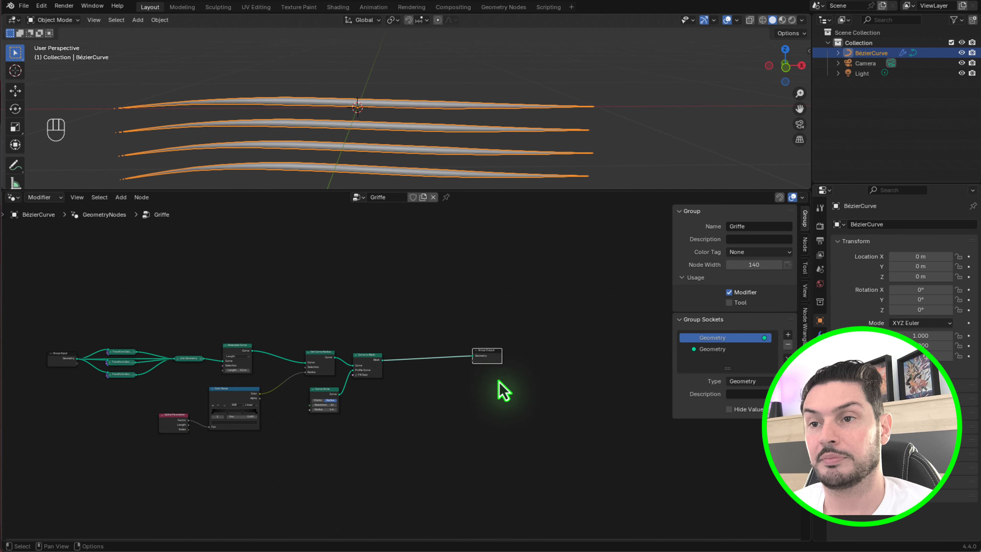
scroll(419, 373, up, 2)
scroll(419, 373, up, 1)
key(shift+a)
text(trim)
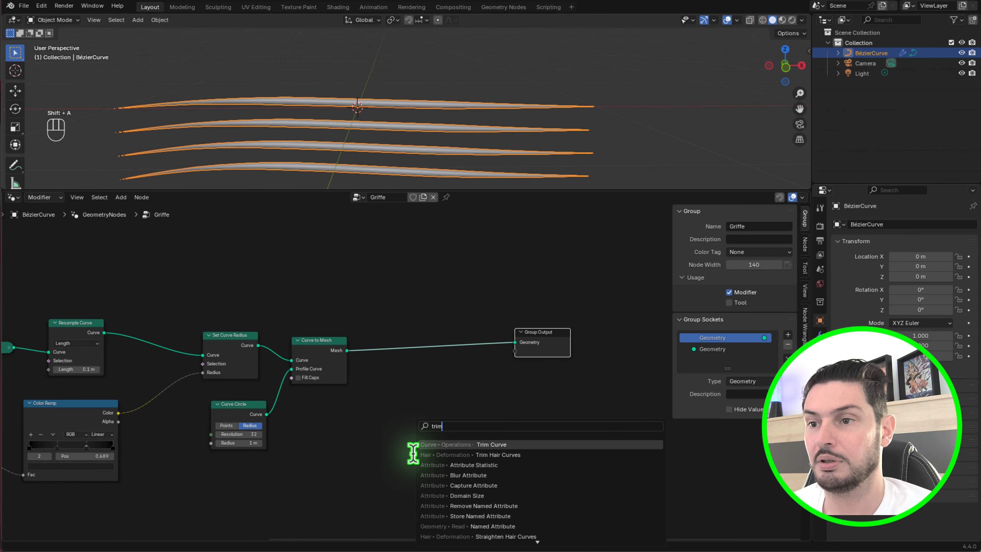
click(486, 444)
click(391, 333)
scroll(424, 386, up, 2)
scroll(424, 387, up, 2)
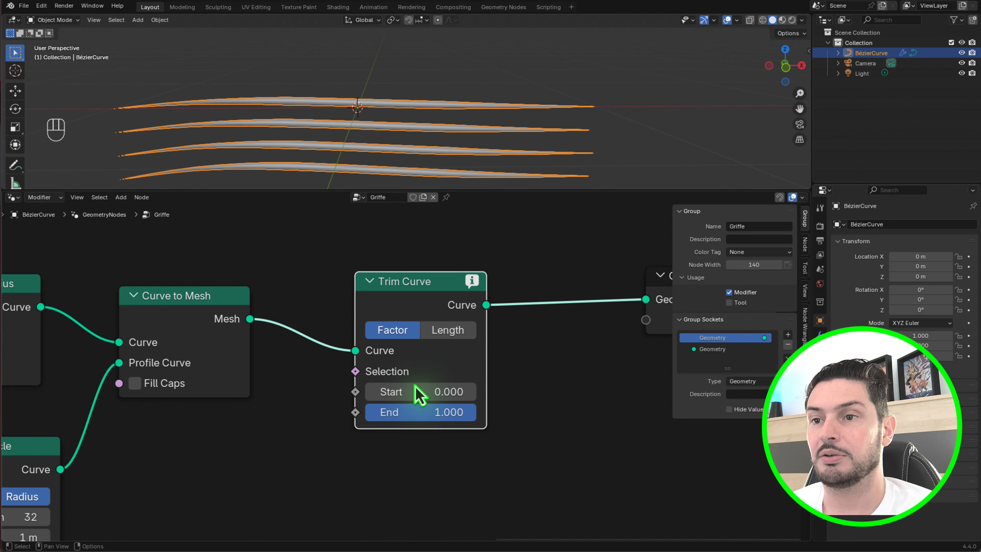
mouse_move(433, 417)
mouse_down()
mouse_move(314, 412)
mouse_move(416, 421)
mouse_up()
- Link Curve to Mesh directly to Group Output and pull the detached Trim Curve node out below the chain
scroll(387, 418, down, 2)
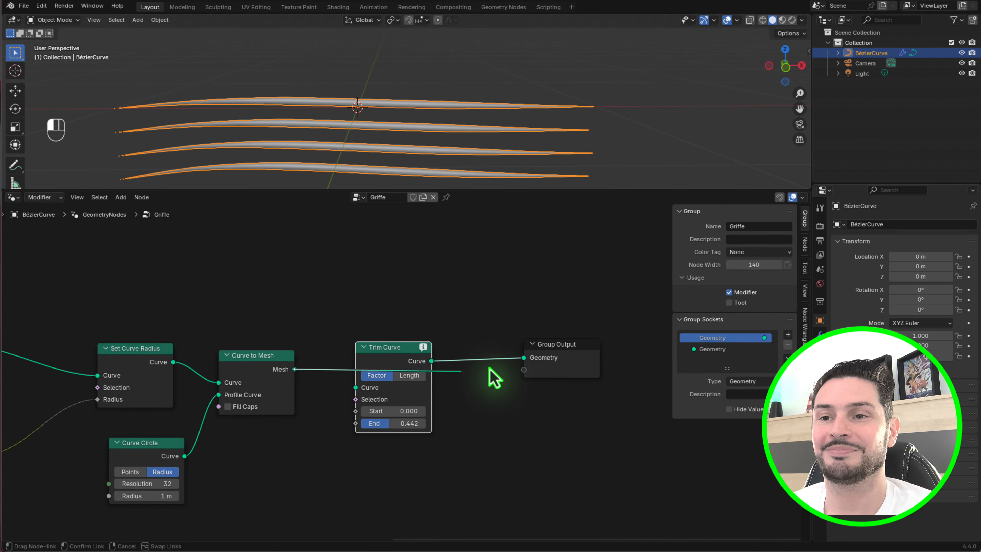
scroll(186, 368, up, 2)
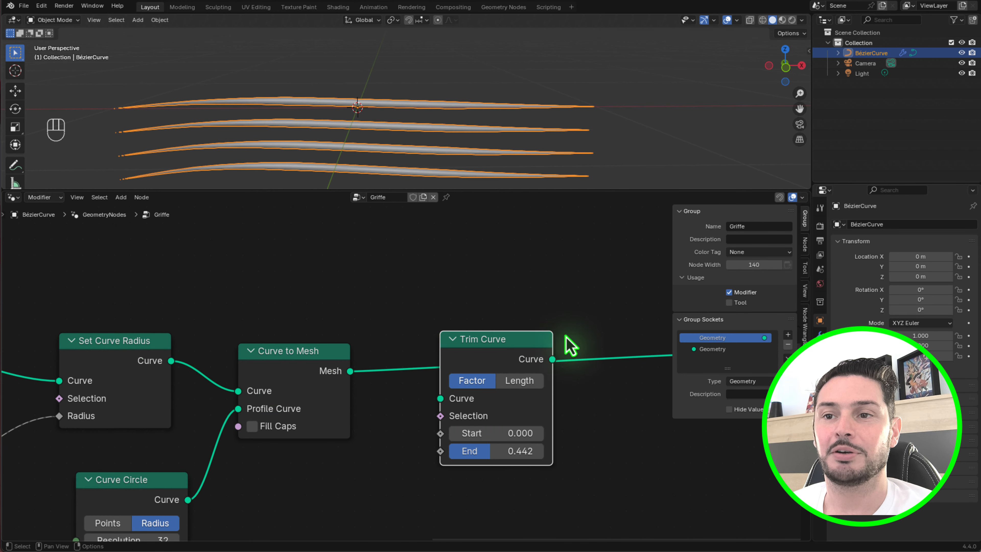
alt+drag(471, 353, 469, 417)
scroll(475, 409, down, 3)
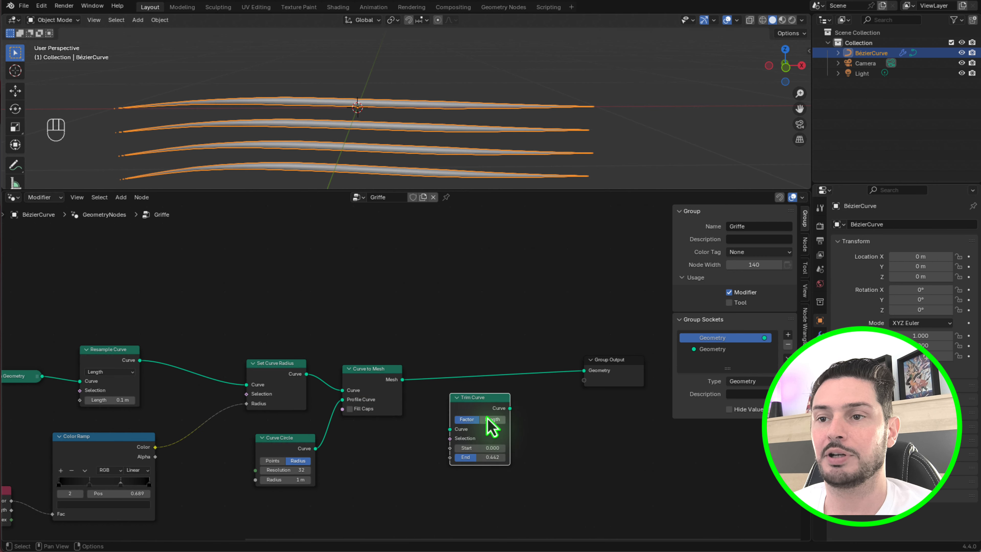
drag(487, 416, 464, 487)
- Move Curve to Mesh closer to Group Output and insert Trim Curve between Set Curve Radius and Curve to Mesh
drag(369, 368, 496, 359)
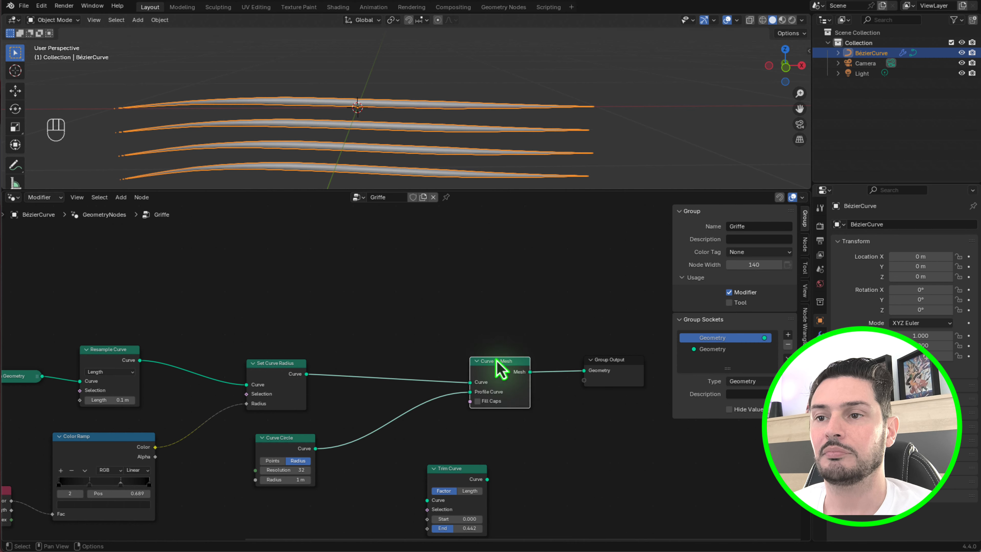
scroll(291, 376, up, 2)
drag(479, 520, 407, 346)
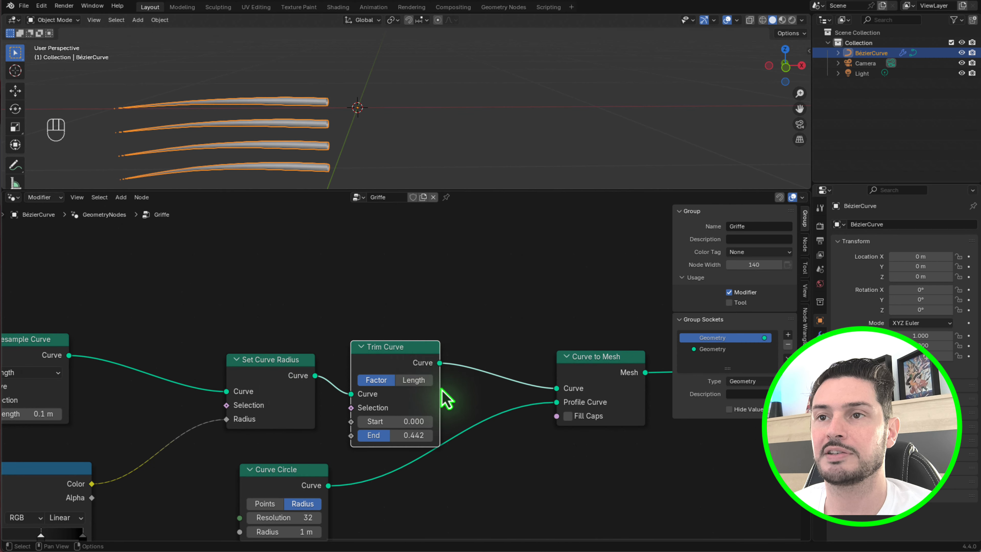
- Restore the full curve range in Trim Curve with Start at 0.000 and End at 1.000
scroll(402, 424, up, 1)
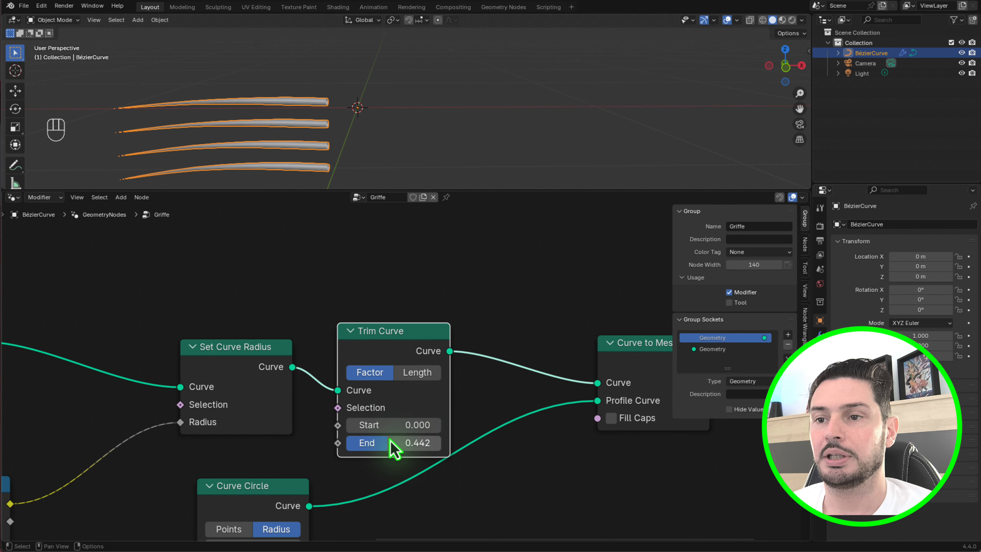
drag(389, 439, 483, 444)
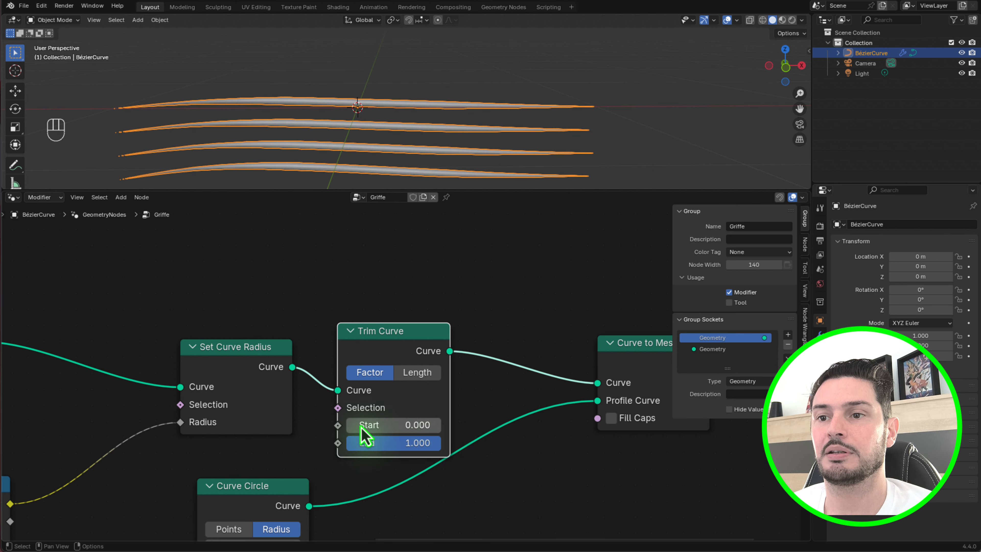
drag(360, 426, 332, 429)
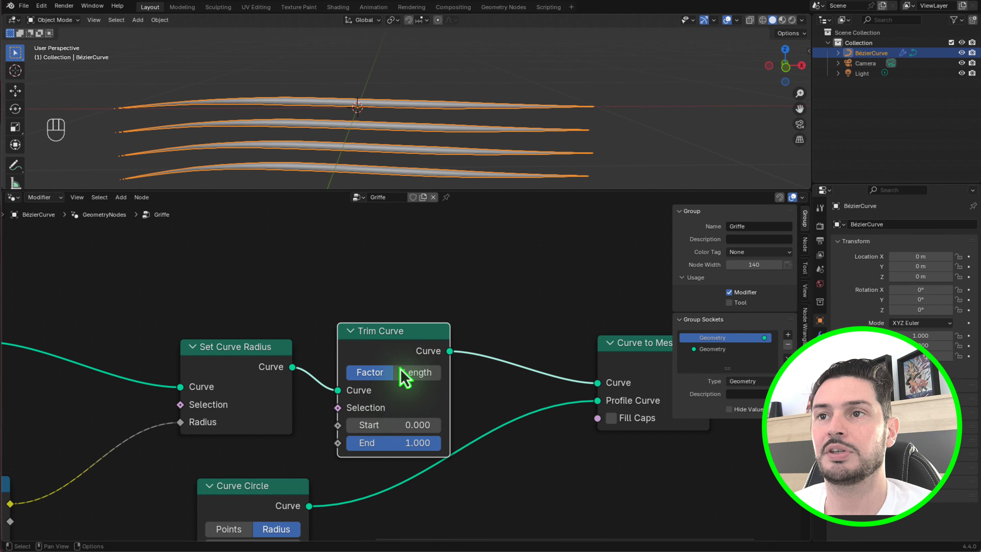
- Make room before Group Output and insert a Set Material node between it and Curve to Mesh
scroll(438, 351, down, 6)
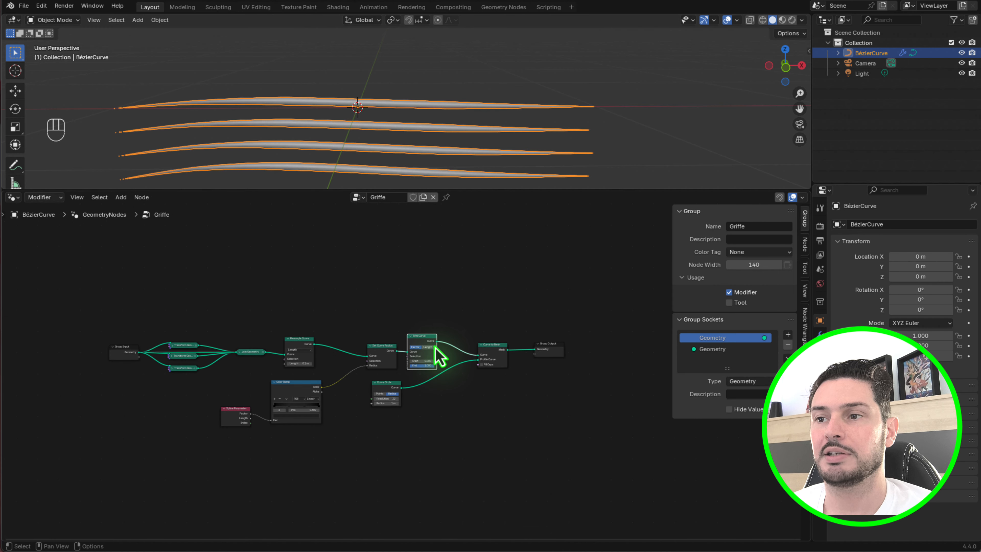
scroll(576, 340, up, 2)
drag(553, 351, 605, 350)
scroll(552, 388, up, 2)
key(shift+a)
text(s)
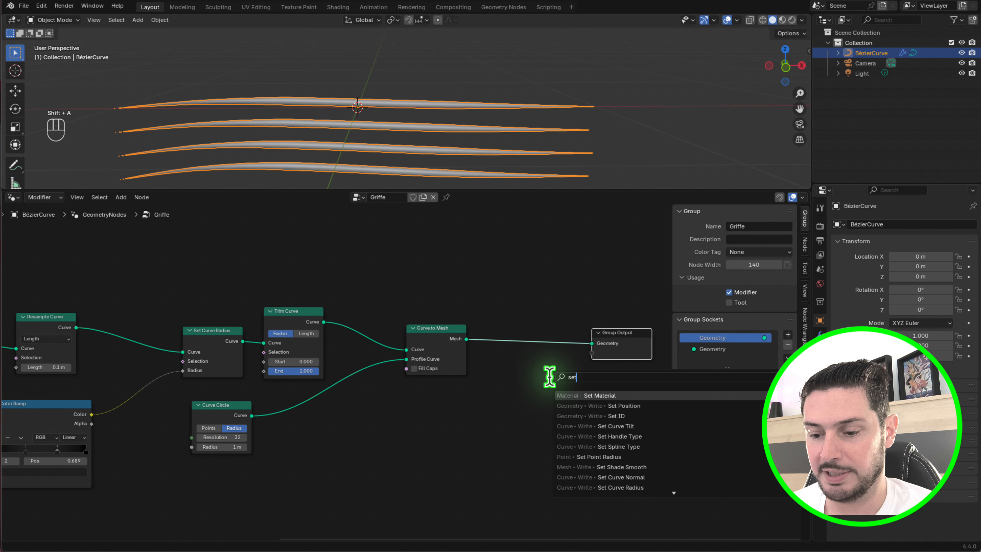
text(et)
key(Return)
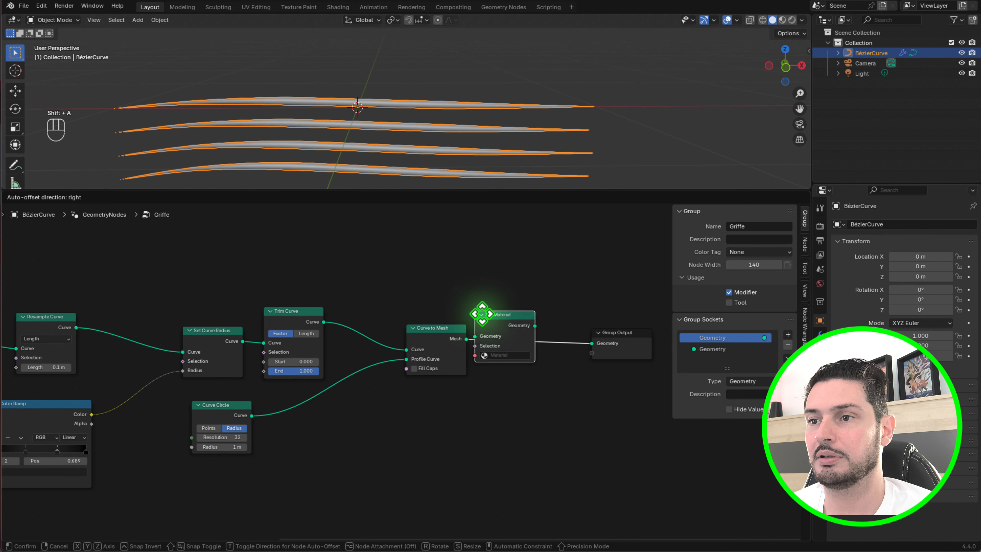
click(497, 325)
- Create a new material on the Bézier curve and name it Griffe
click(820, 393)
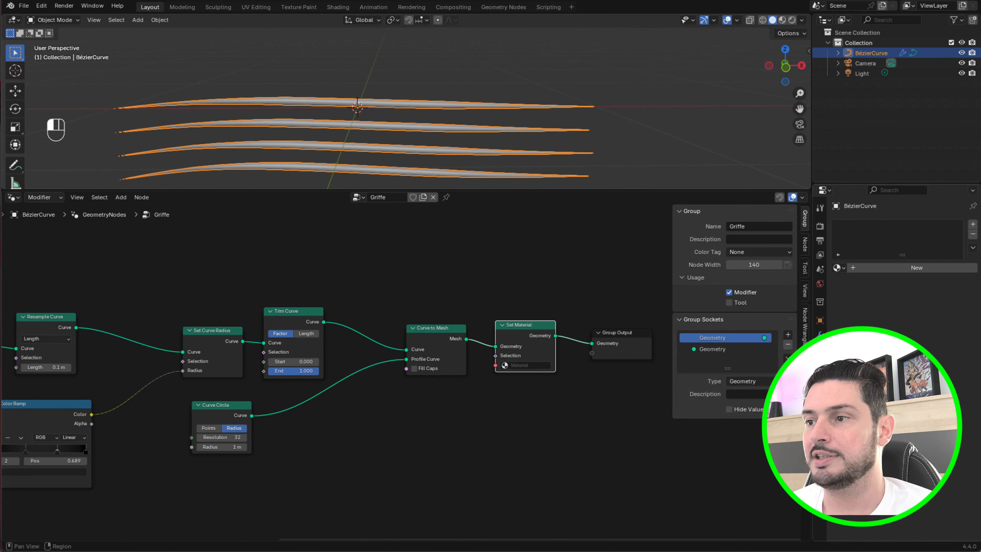
click(900, 268)
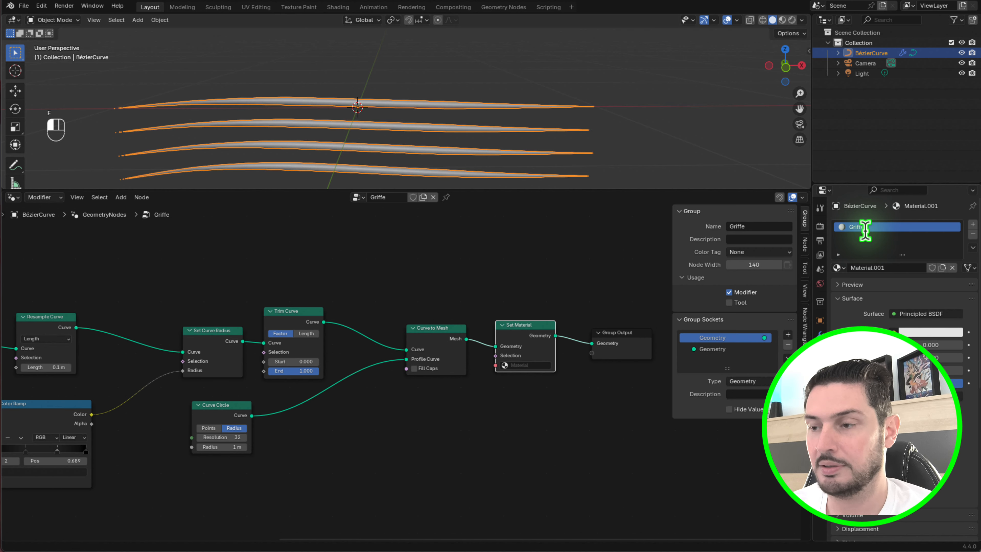
text(e)
key(Return)
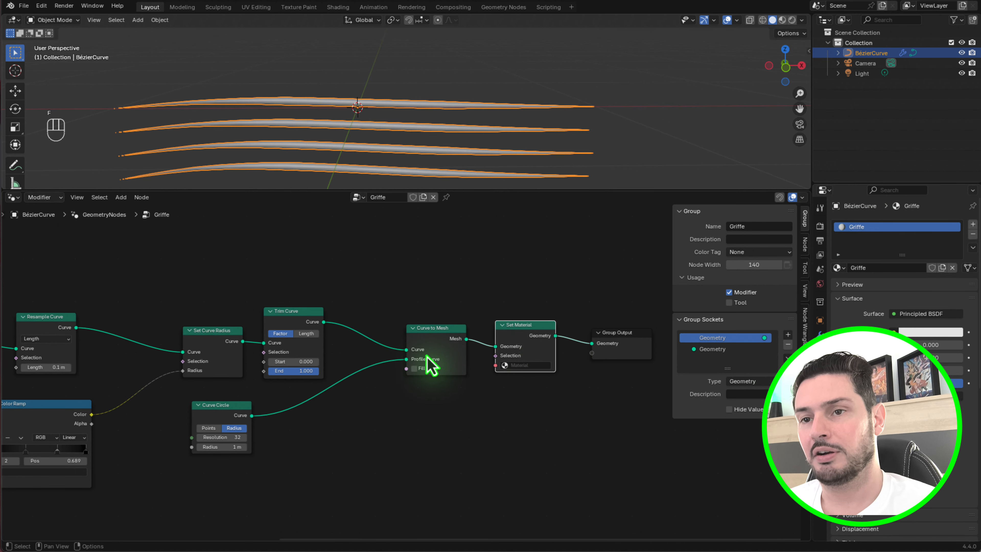
- Duplicate the Group Input node and place the copy between the Curve Circle and Set Material nodes, below the main chain
scroll(431, 365, down, 5)
scroll(175, 405, up, 2)
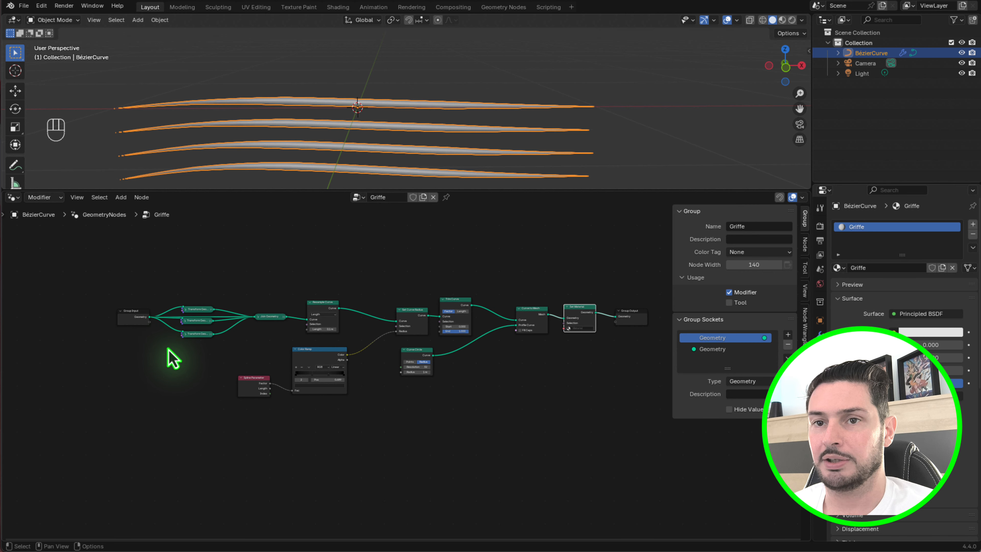
scroll(122, 337, up, 2)
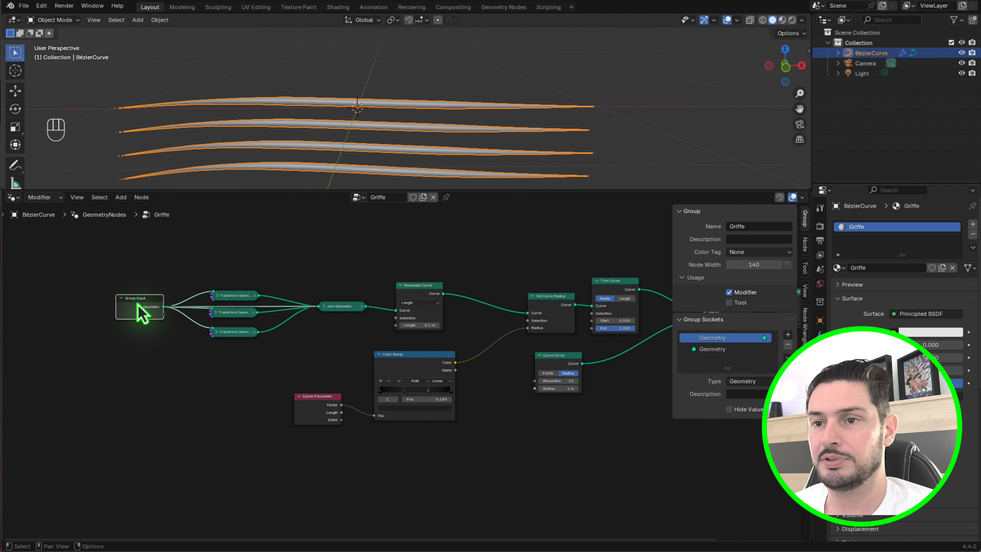
scroll(141, 315, down, 1)
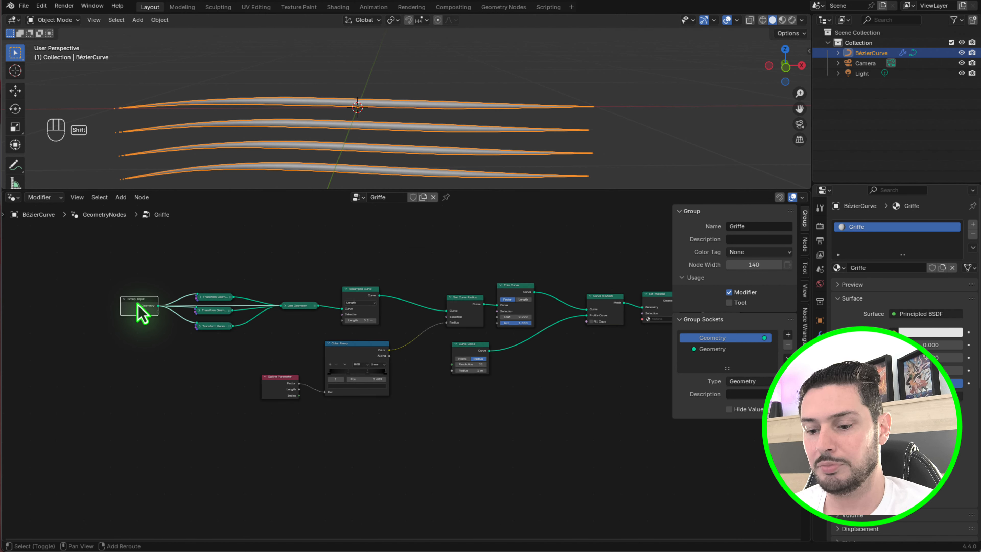
key(shift+d)
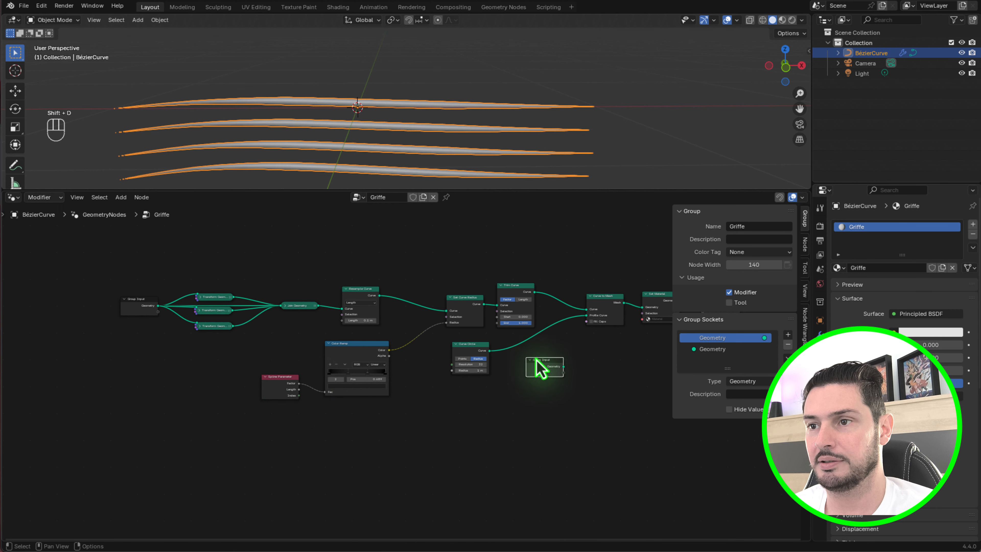
click(541, 367)
scroll(562, 335, up, 3)
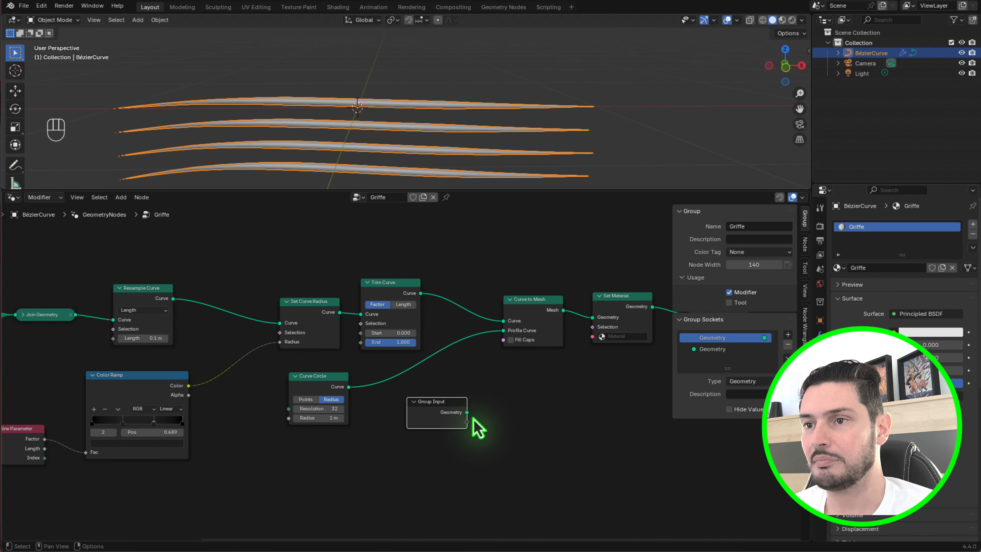
- Move the duplicated Group Input beside the Curve Circle node and connect its empty socket to the circle's Radius
drag(437, 414, 257, 417)
scroll(290, 415, up, 2)
mouse_move(327, 420)
mouse_down()
mouse_move(339, 421)
mouse_move(320, 421)
mouse_move(328, 421)
mouse_up()
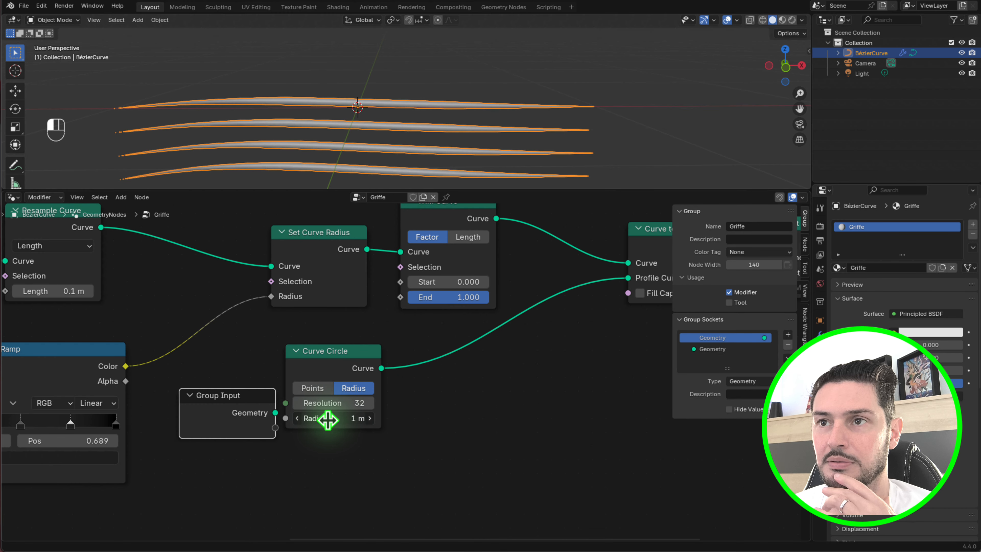
drag(253, 408, 286, 419)
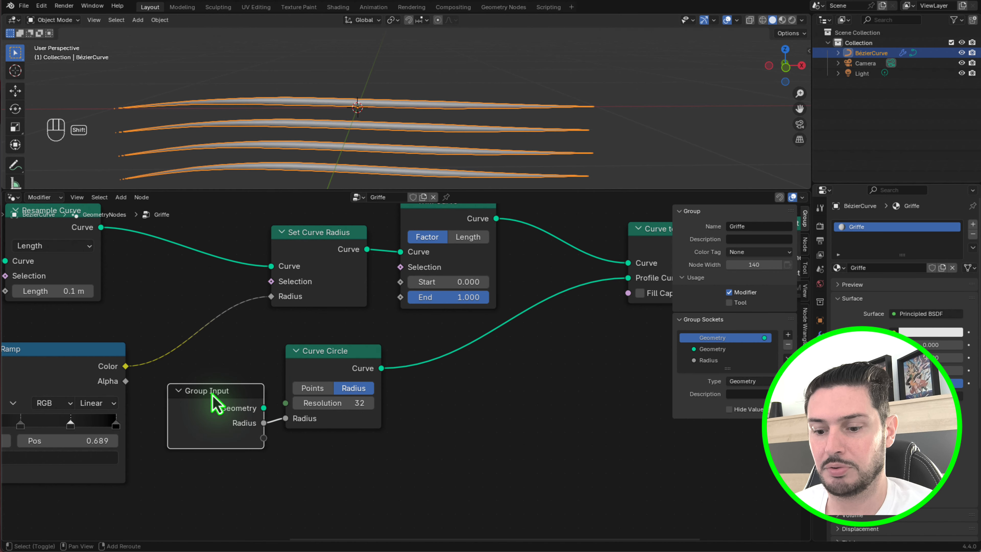
- Duplicate the Group Input that feeds the circle's Radius and place the copy on the other side of Curve Circle, below the main chain
key(shift+d)
scroll(448, 408, down, 4)
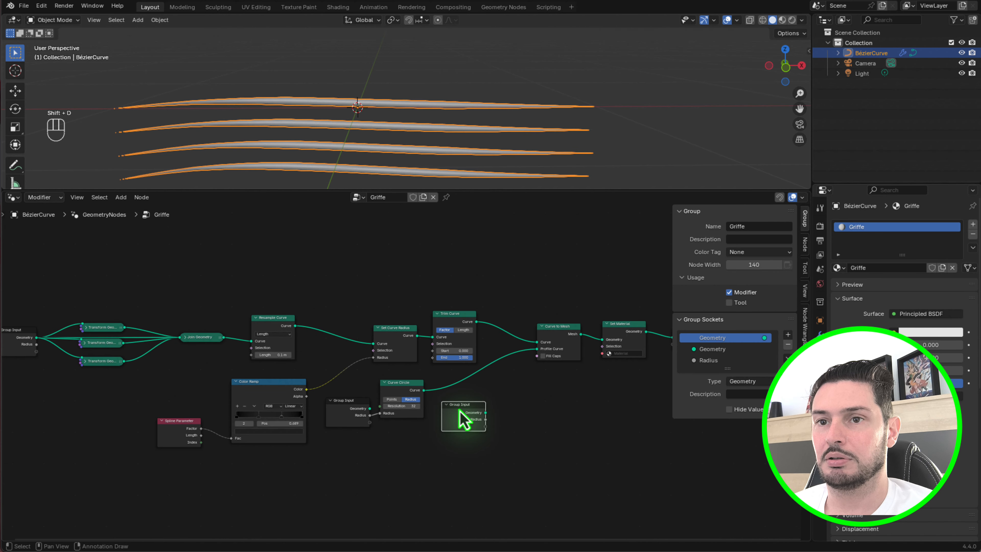
scroll(464, 417, down, 3)
click(445, 412)
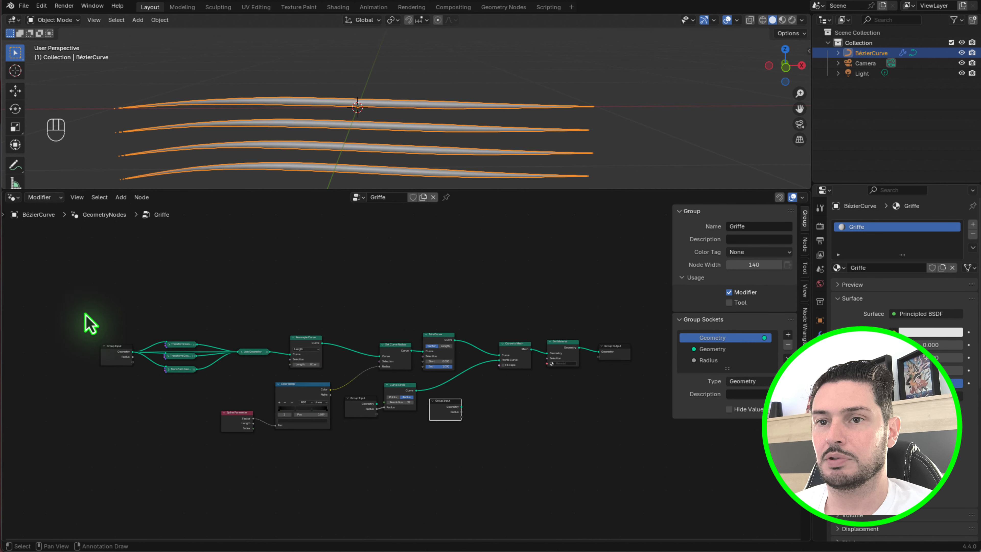
- Move the nodes up to Join Geometry away from Resample Curve and insert a Transform Geometry node in the gap
drag(81, 309, 247, 384)
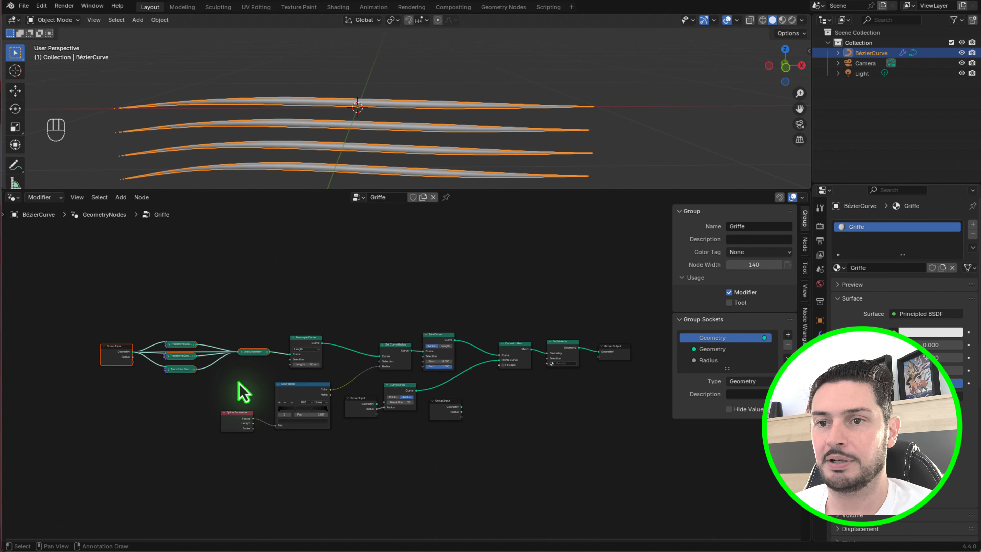
key(g)
click(158, 386)
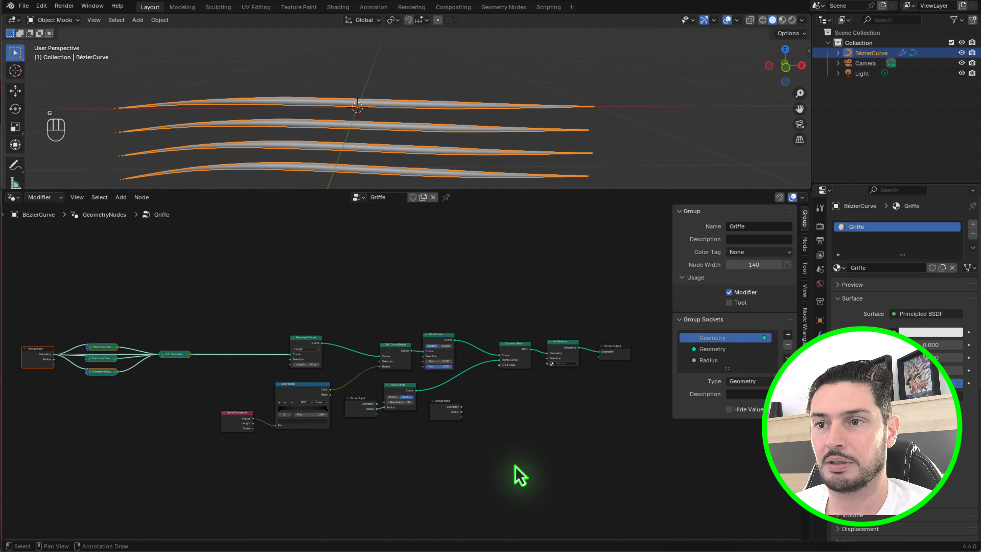
scroll(292, 427, up, 2)
key(shift+a)
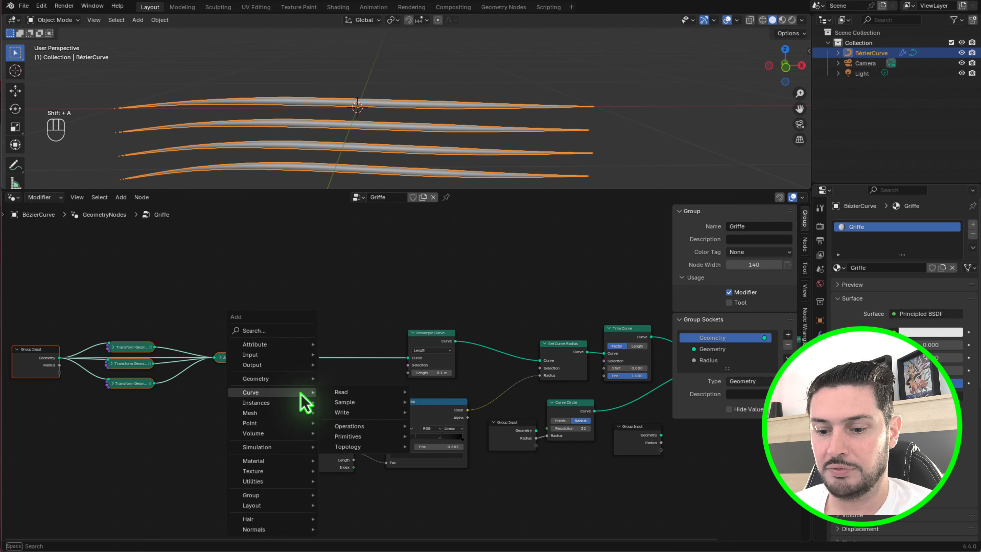
text(tr)
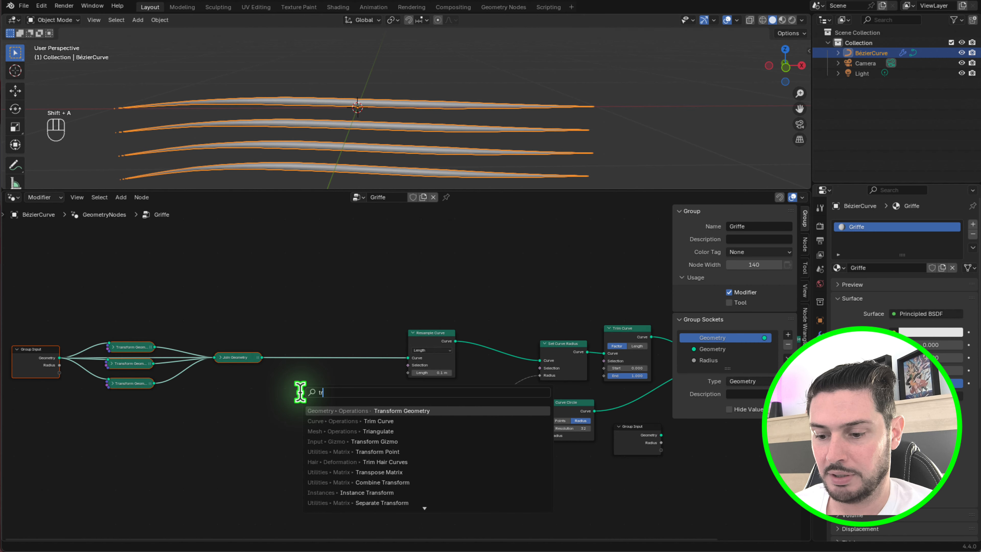
text(an)
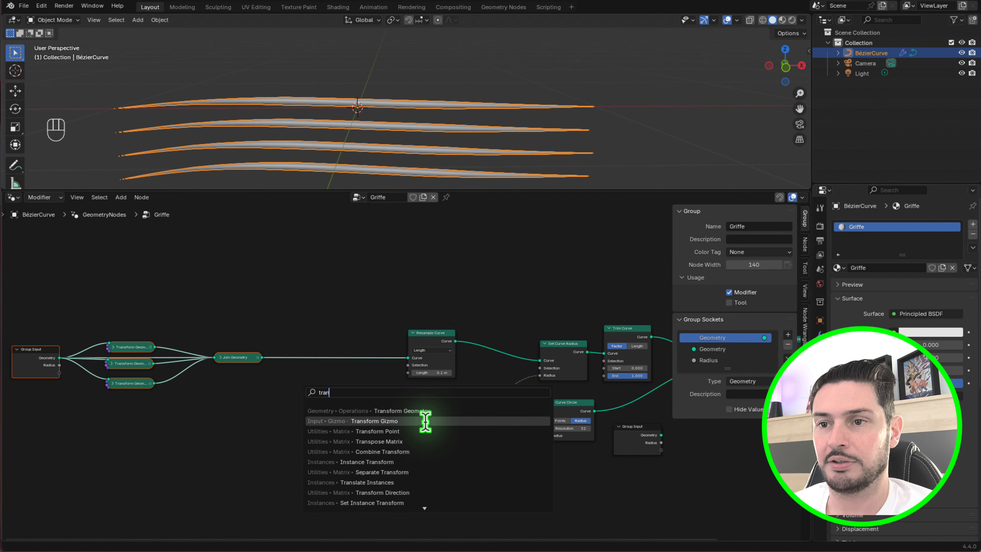
click(410, 410)
click(292, 325)
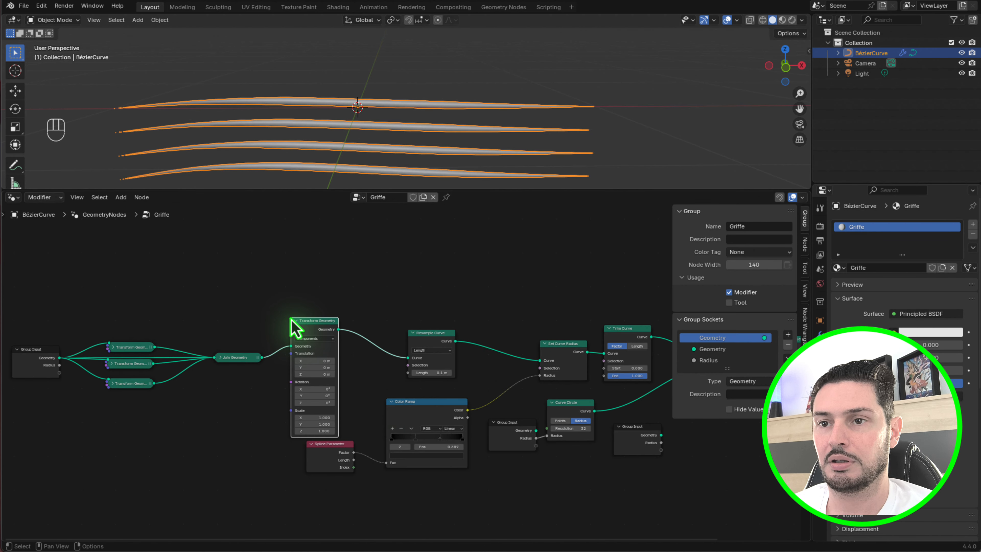
scroll(215, 363, up, 2)
scroll(301, 355, down, 2)
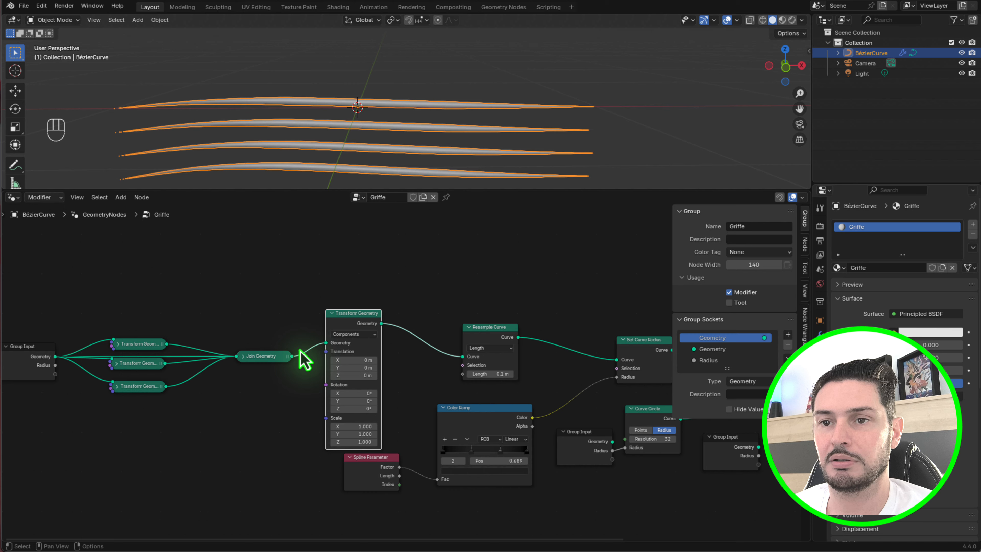
- Add a duplicate Group Input node below Join Geometry, before the new Transform Geometry node
key(shift+d)
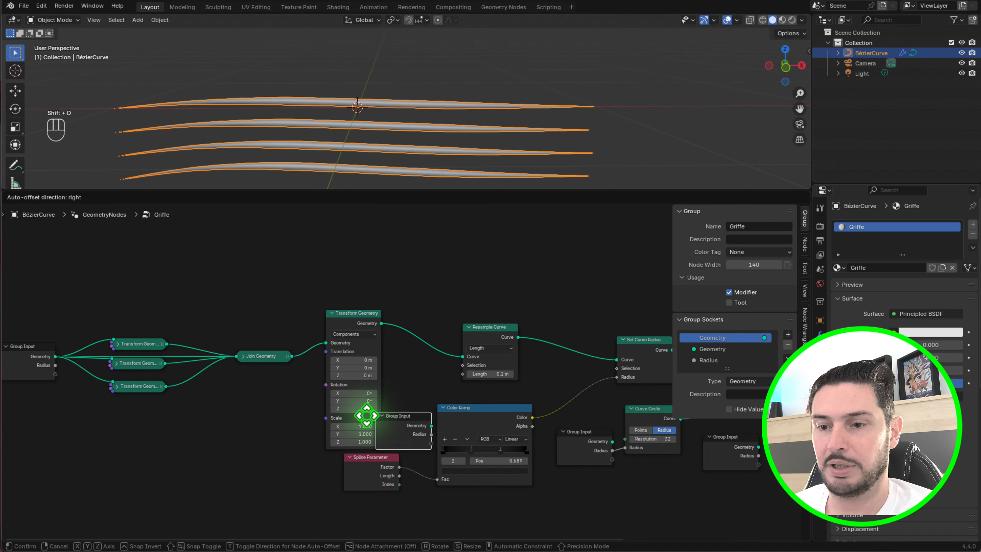
click(247, 423)
scroll(317, 437, up, 1)
scroll(316, 438, up, 2)
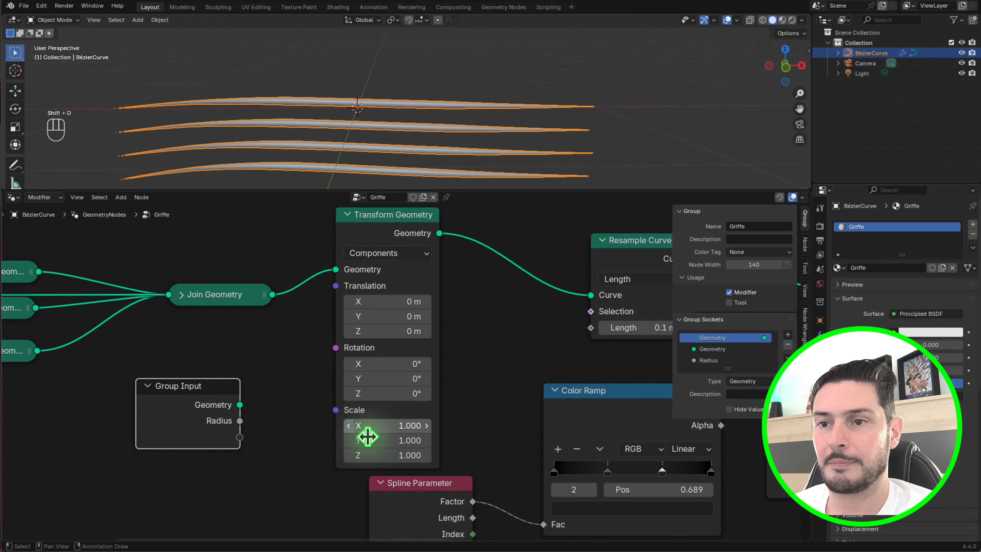
- Try different Z scale values on the new Transform Geometry node, such as 0.000 and 3.500, and reset it to 1.000
mouse_move(389, 456)
mouse_down()
mouse_move(407, 453)
mouse_move(396, 452)
mouse_up()
scroll(450, 127, down, 6)
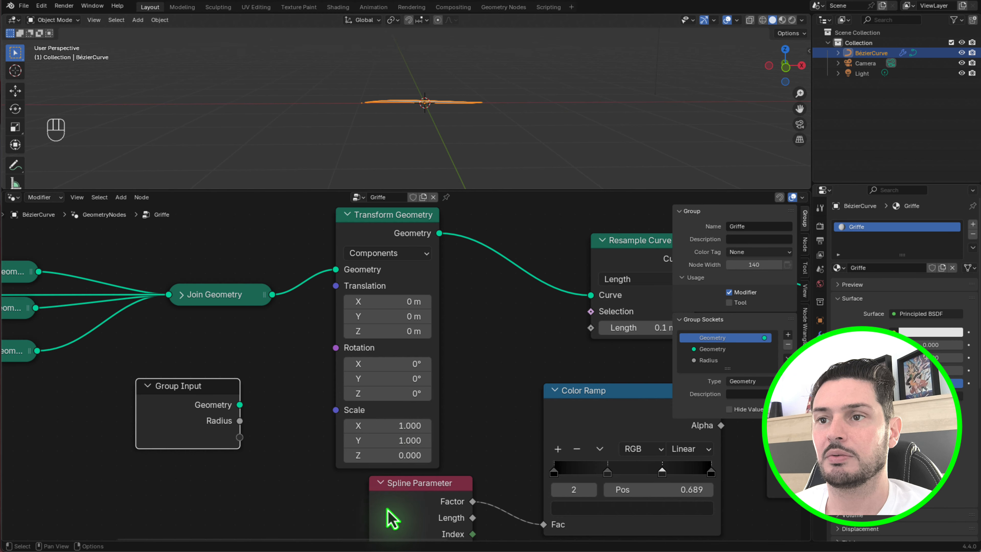
drag(375, 455, 394, 454)
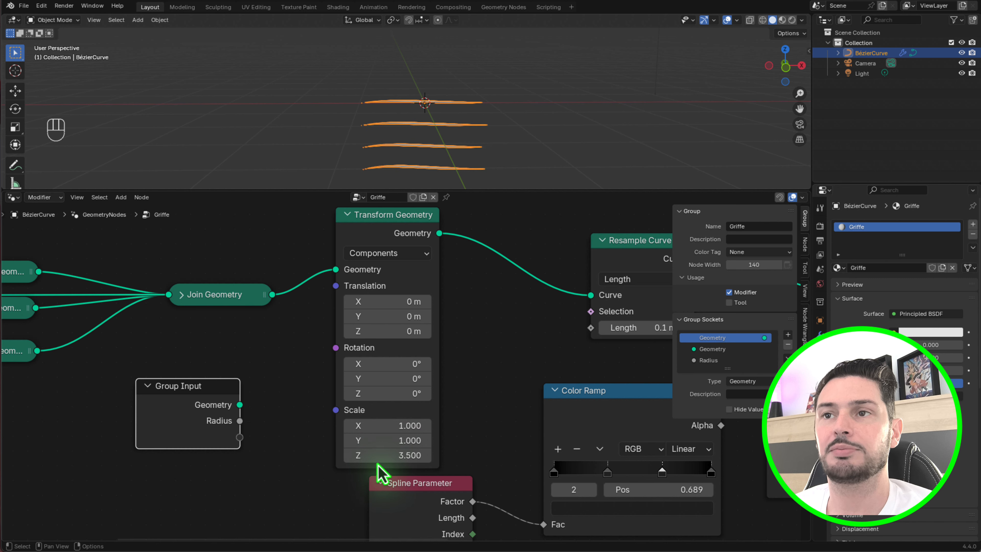
text(1)
key(Return)
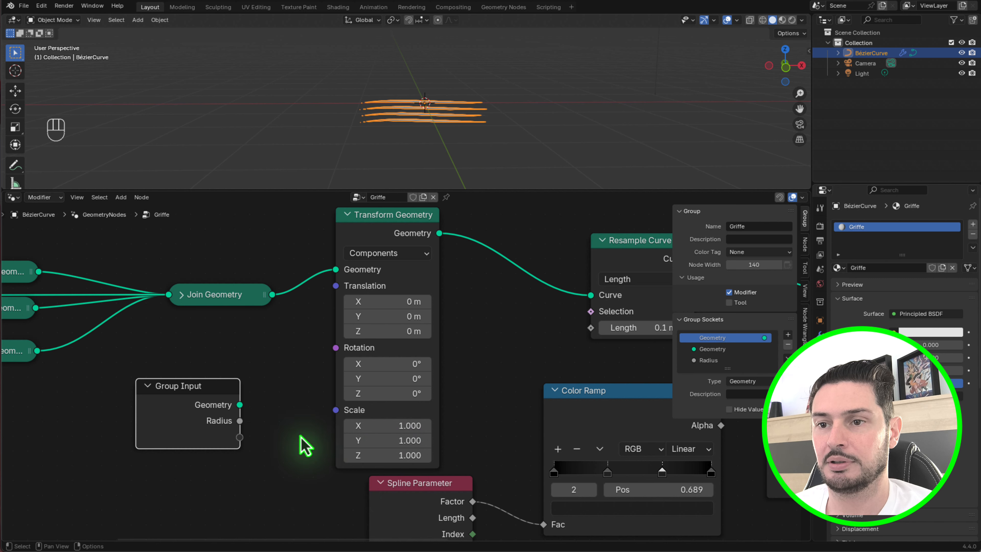
- Add a Combine XYZ node driving the Scale of Transform Geometry, with its Z input fed from a new Group Input socket
drag(204, 394, 150, 393)
key(shift+a)
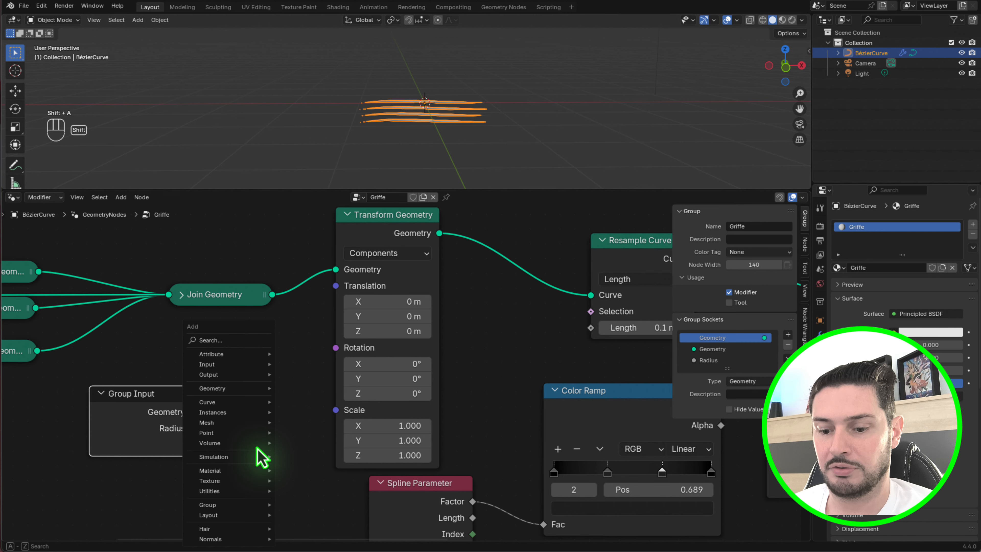
text(combine x)
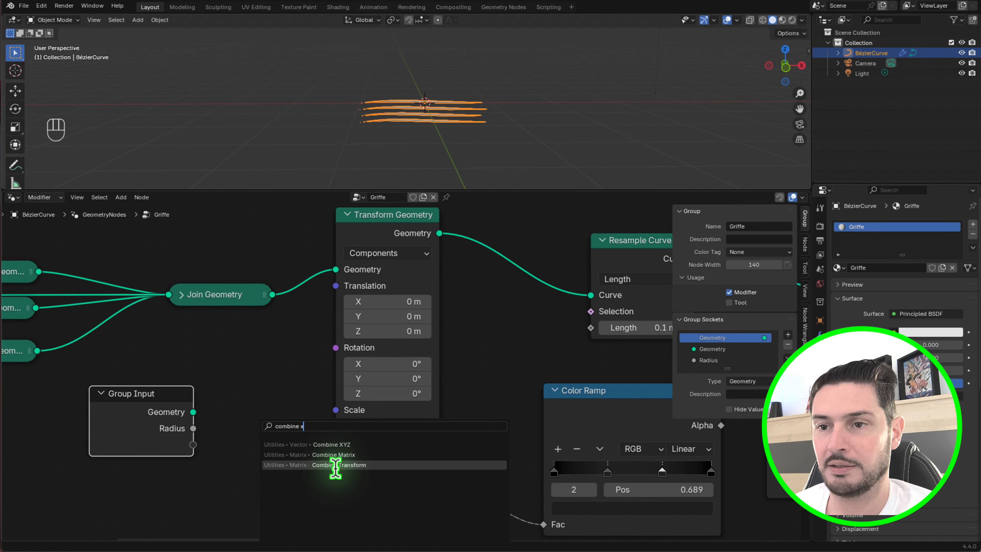
click(347, 446)
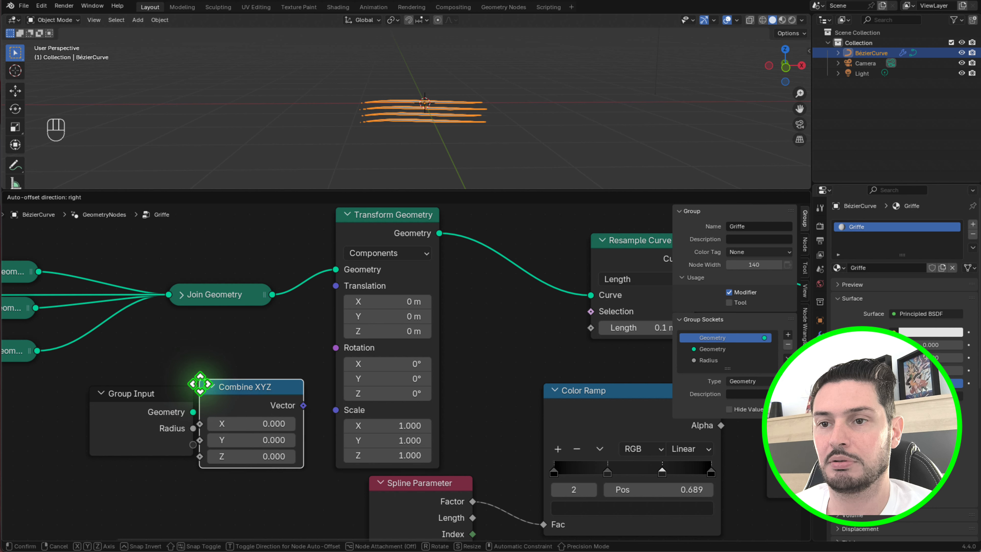
click(208, 392)
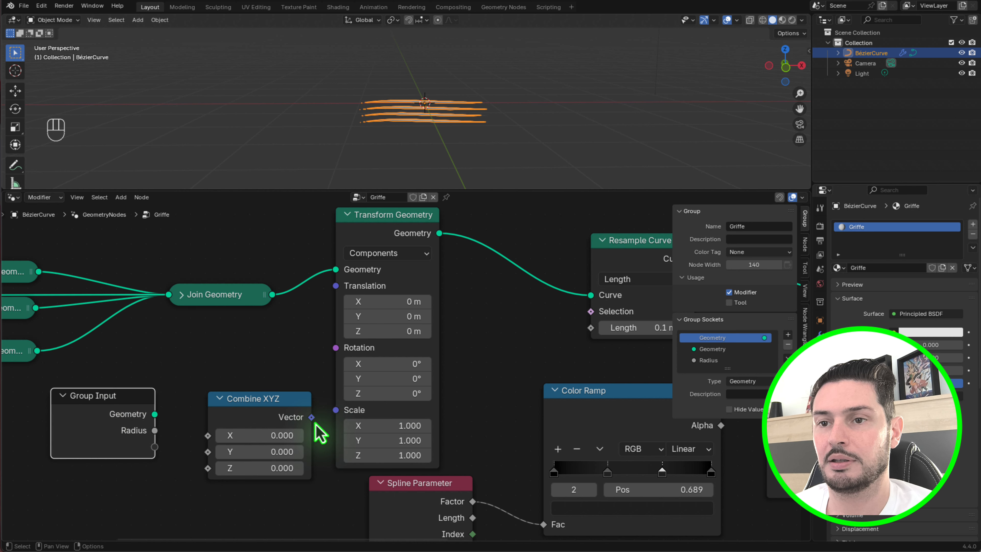
drag(312, 418, 336, 410)
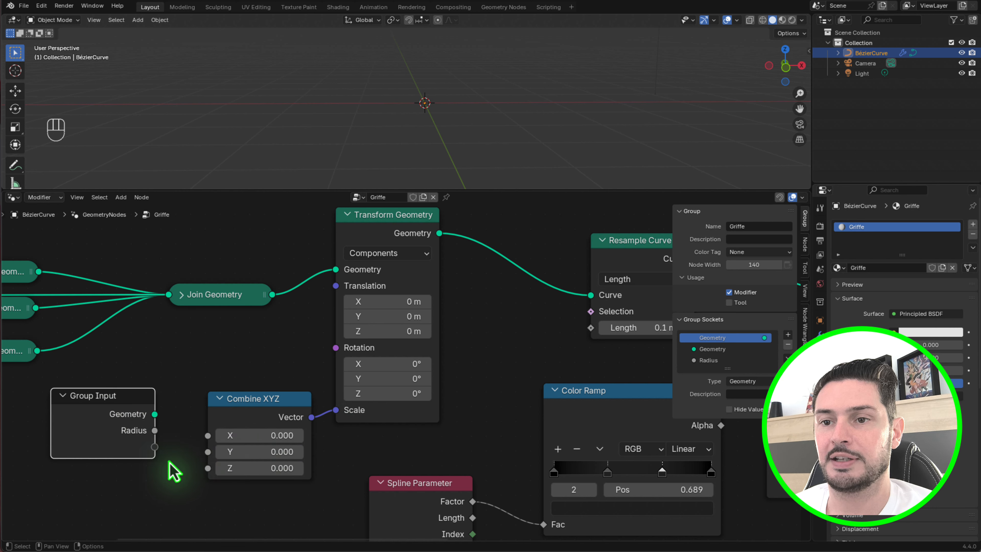
drag(155, 447, 208, 468)
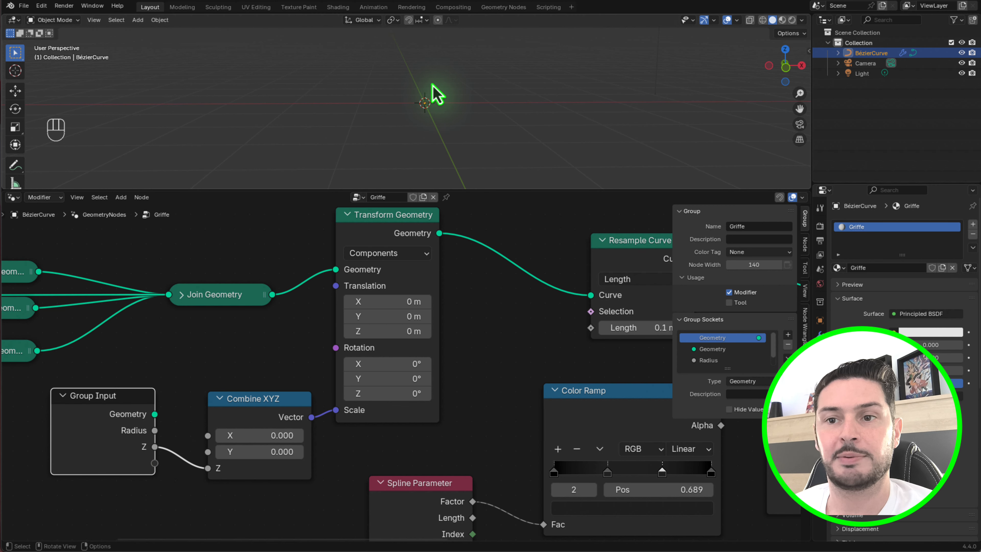
- Set the X and Y values of the Combine XYZ node to 1
scroll(314, 416, up, 2)
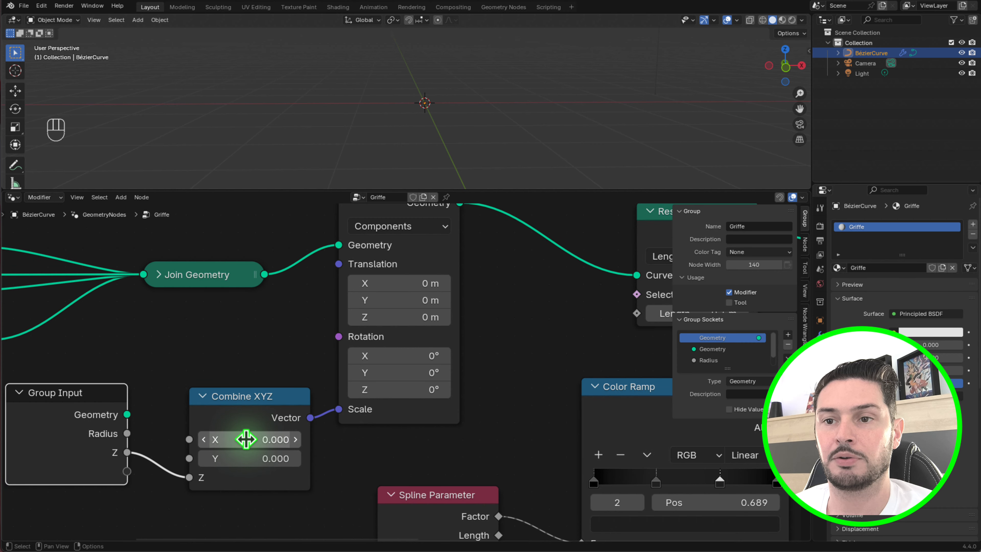
scroll(243, 441, up, 1)
click(265, 443)
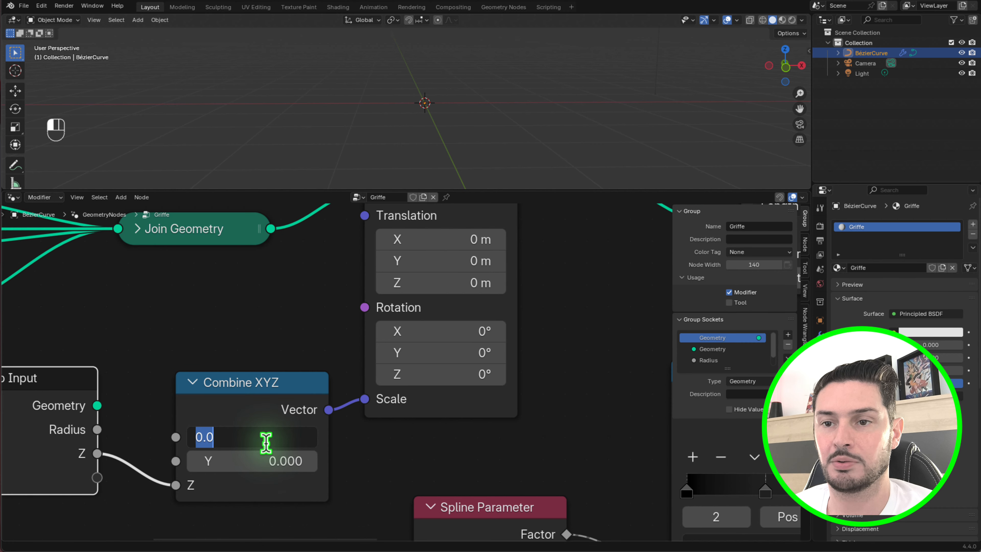
text(1)
key(Return)
click(301, 462)
text(1)
key(Return)
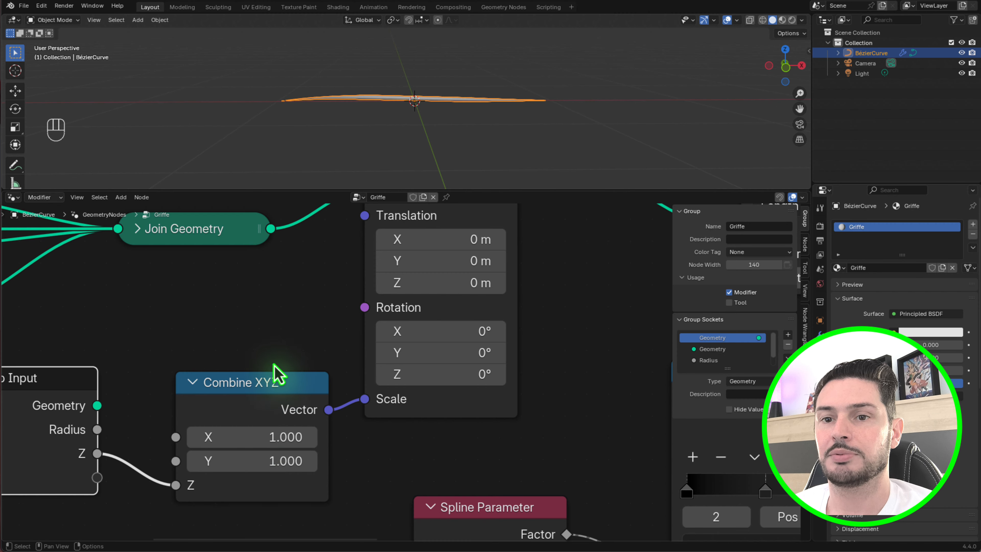
- Set the exposed Z value of the curve's GeometryNodes modifier to 1 and raise it to 1.160
scroll(460, 110, up, 3)
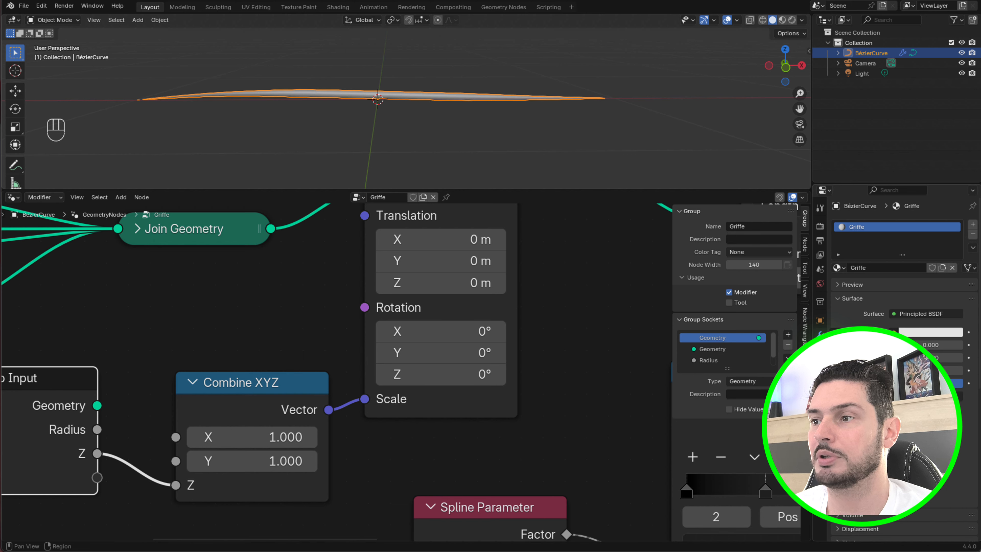
click(820, 334)
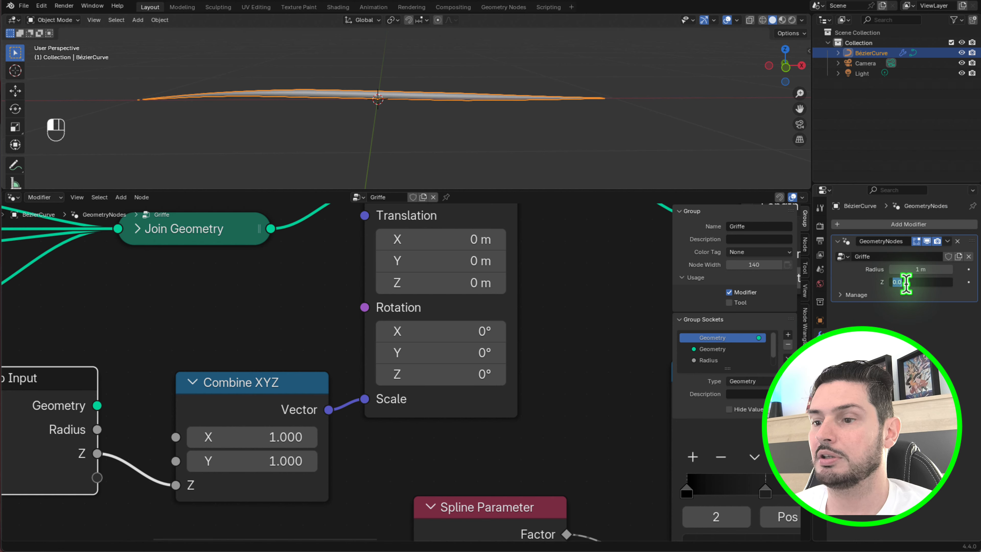
text(1)
key(Return)
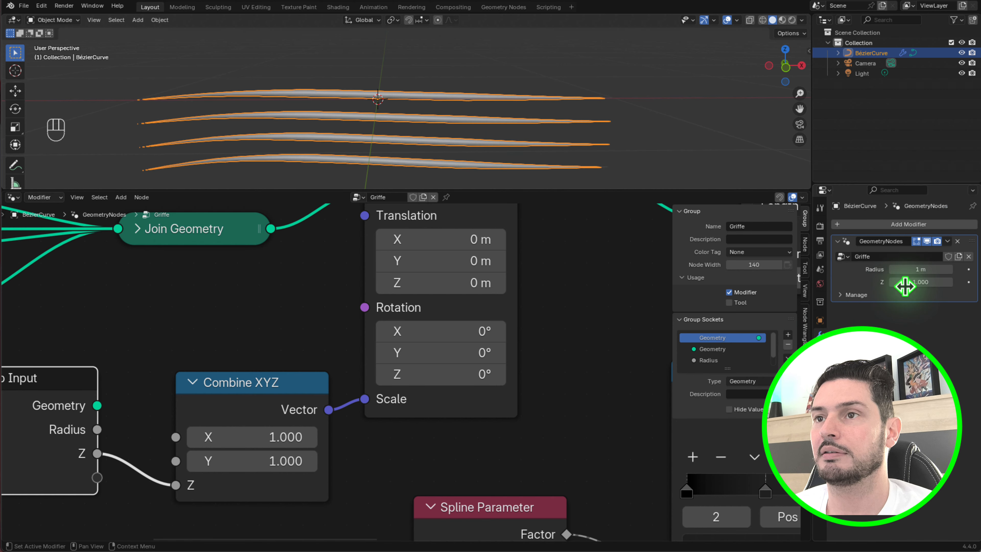
drag(911, 285, 922, 285)
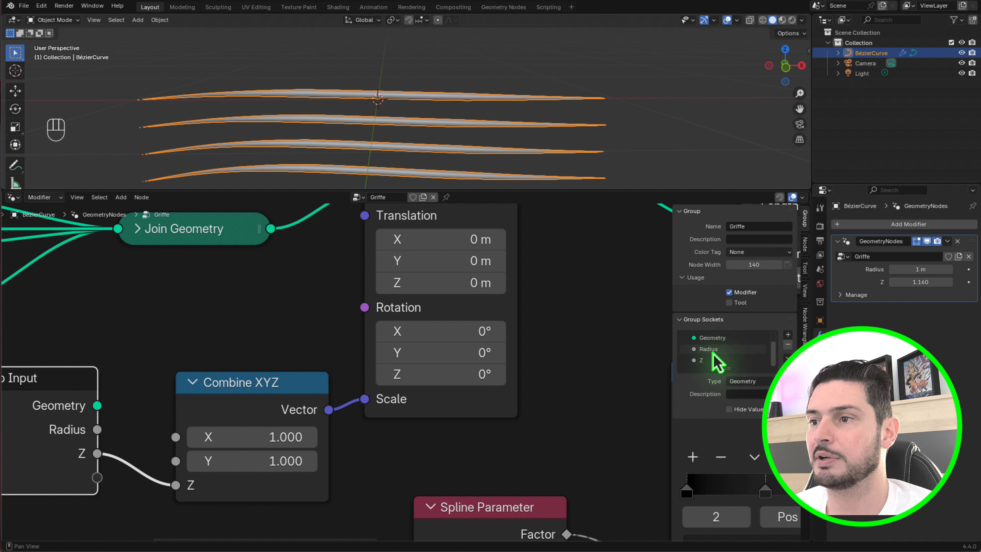
- Rename the node group's Z input socket as Espace
double_click(703, 361)
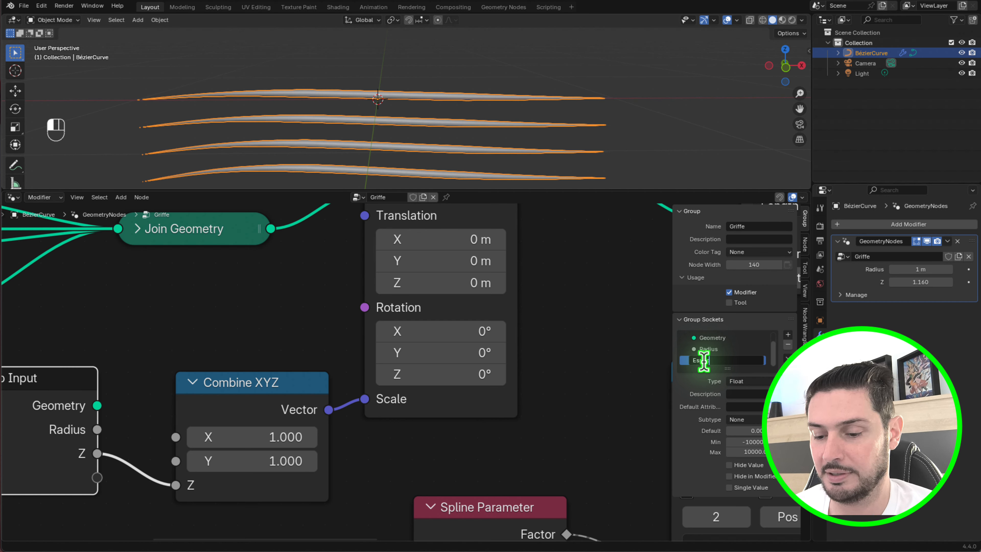
key(Return)
scroll(561, 366, down, 4)
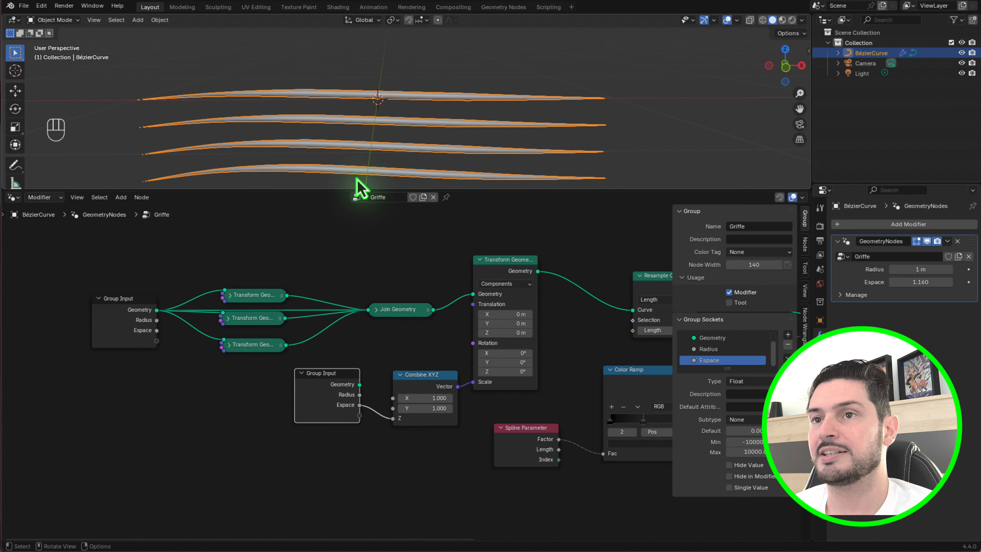
- Enlarge the 3D viewport by shrinking the node editor, keeping the whole node tree and all claw strokes in view
scroll(287, 320, down, 3)
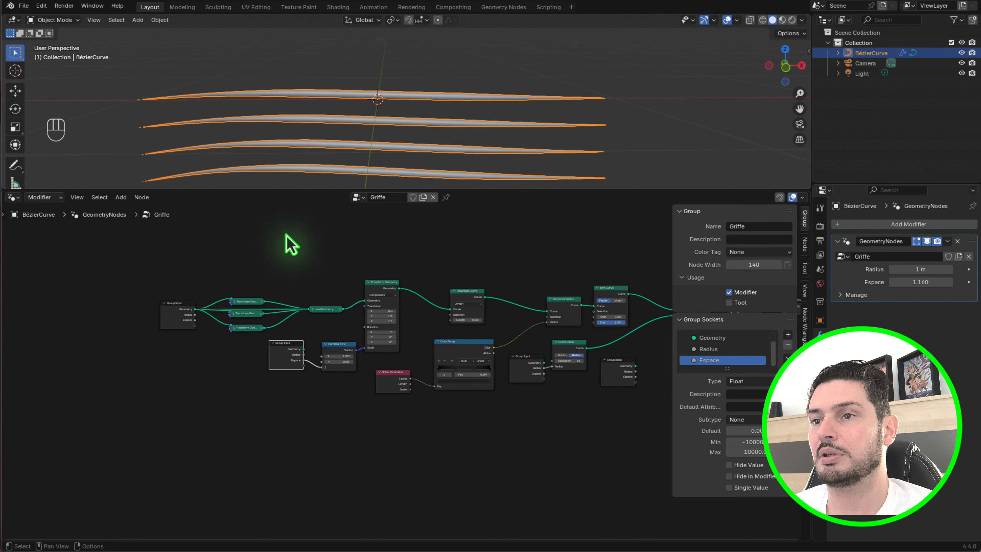
scroll(173, 340, down, 1)
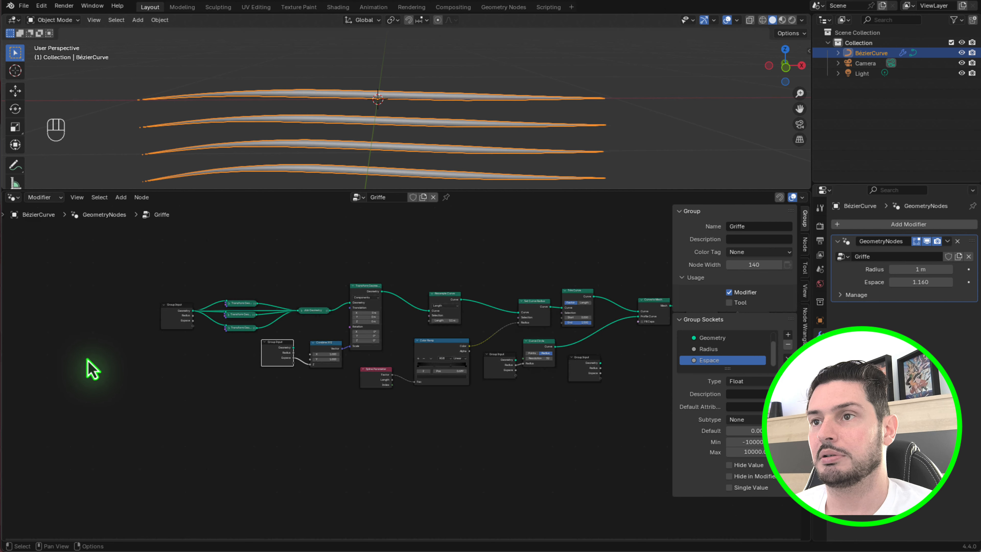
scroll(94, 366, down, 2)
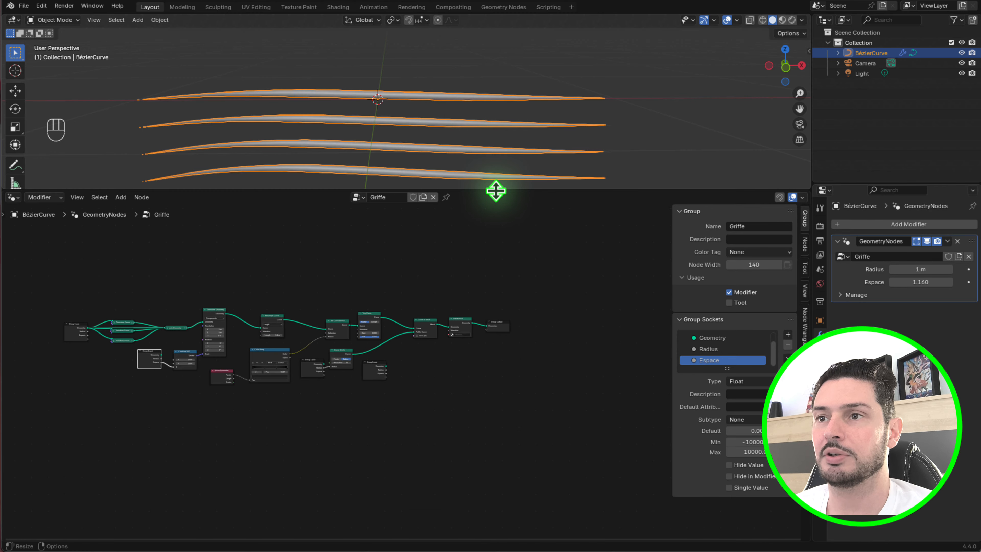
drag(496, 191, 488, 292)
scroll(445, 208, down, 3)
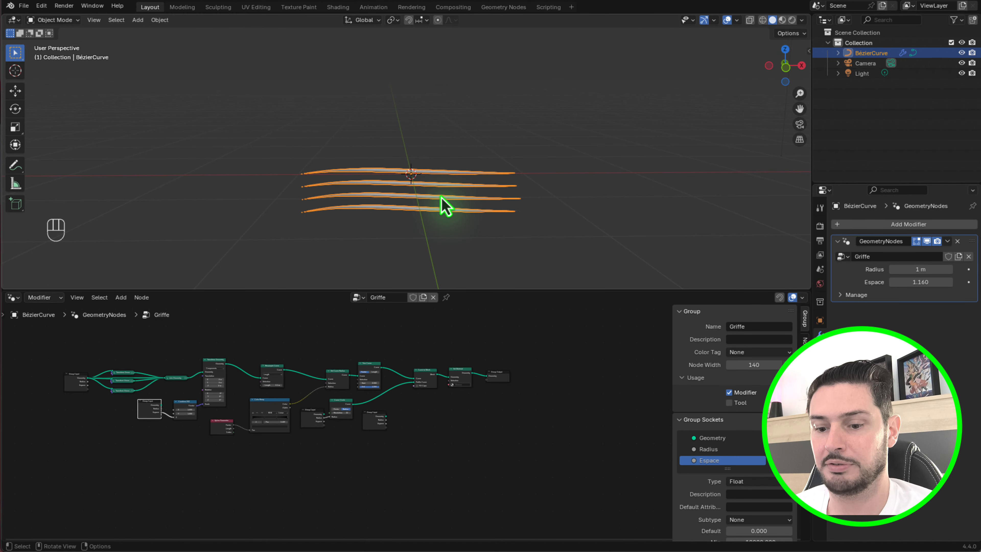
- Delete all of the Bézier curve's existing control points in Edit Mode
key(Tab)
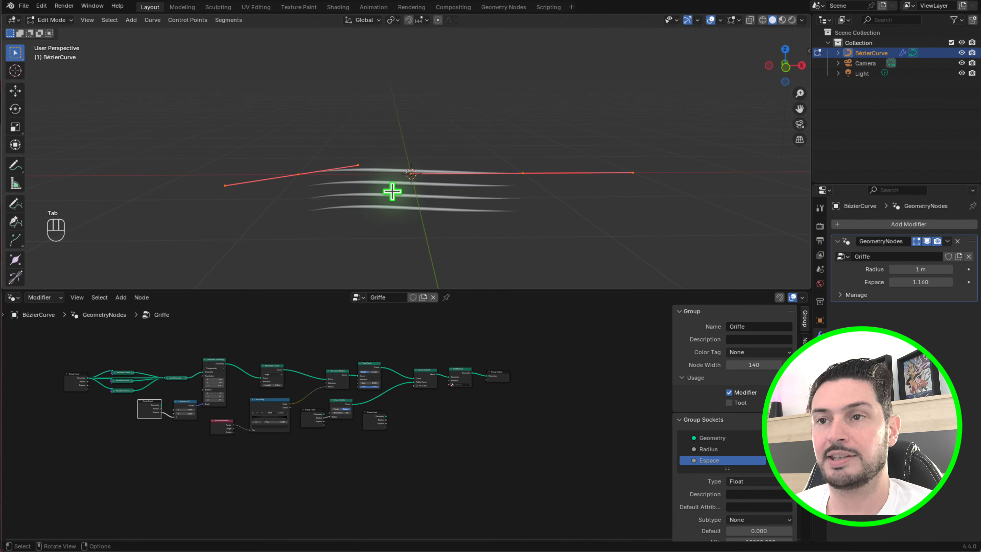
key(x)
click(416, 211)
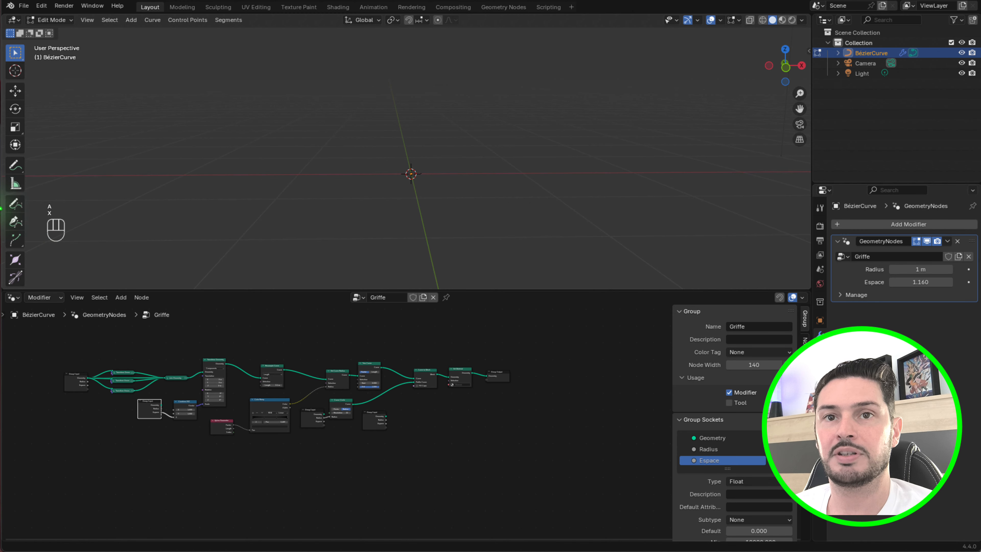
- Draw a new long wavy freehand stroke across the view as the Bézier curve, then return to Object Mode
click(14, 204)
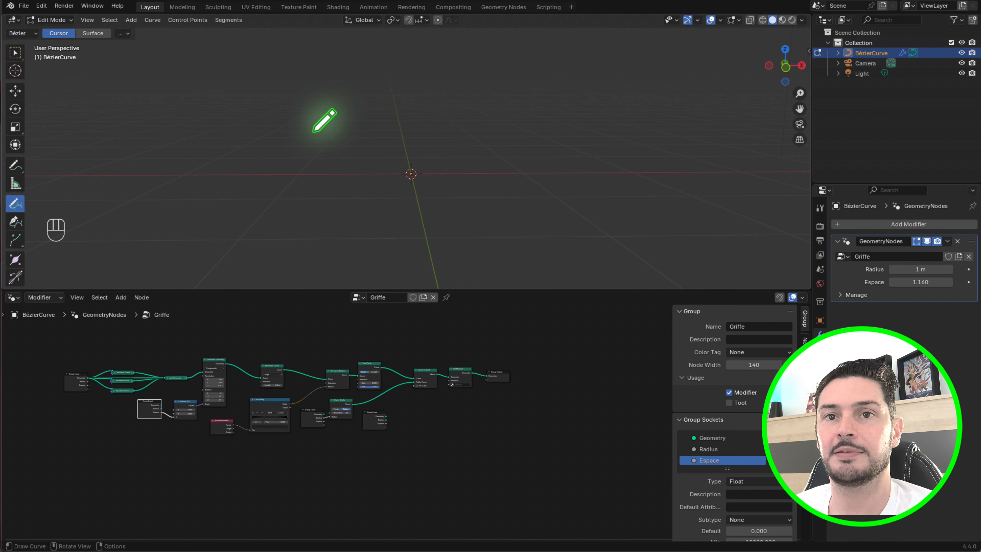
mouse_move(199, 138)
mouse_down()
mouse_move(640, 105)
mouse_move(729, 125)
mouse_up()
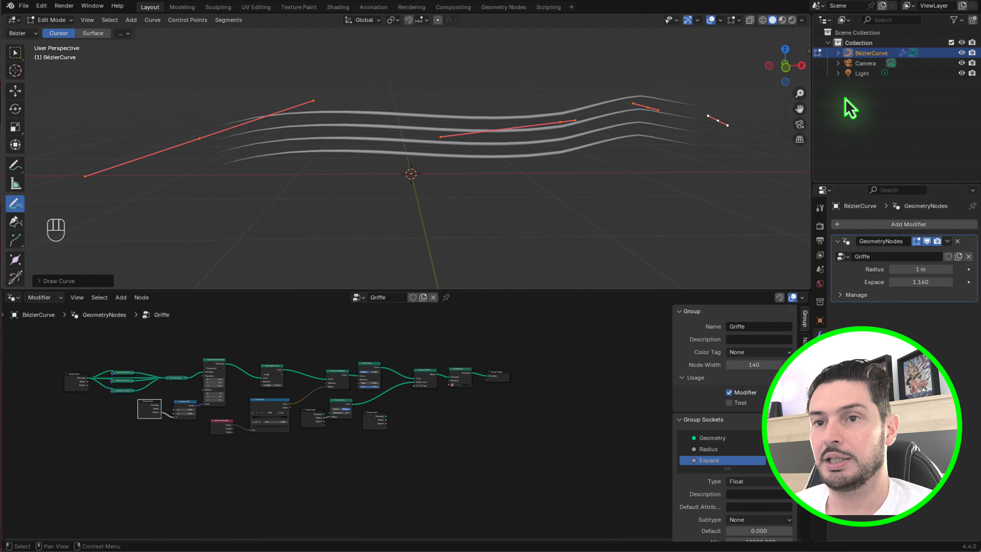
key(Tab)
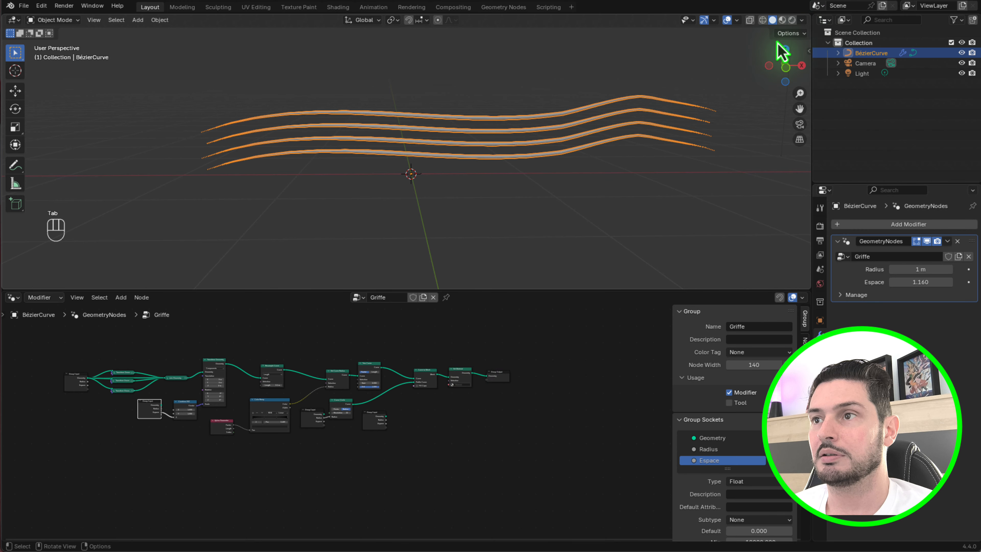
- Switch the 3D viewport to rendered shading with the compositor active in the viewport
click(793, 21)
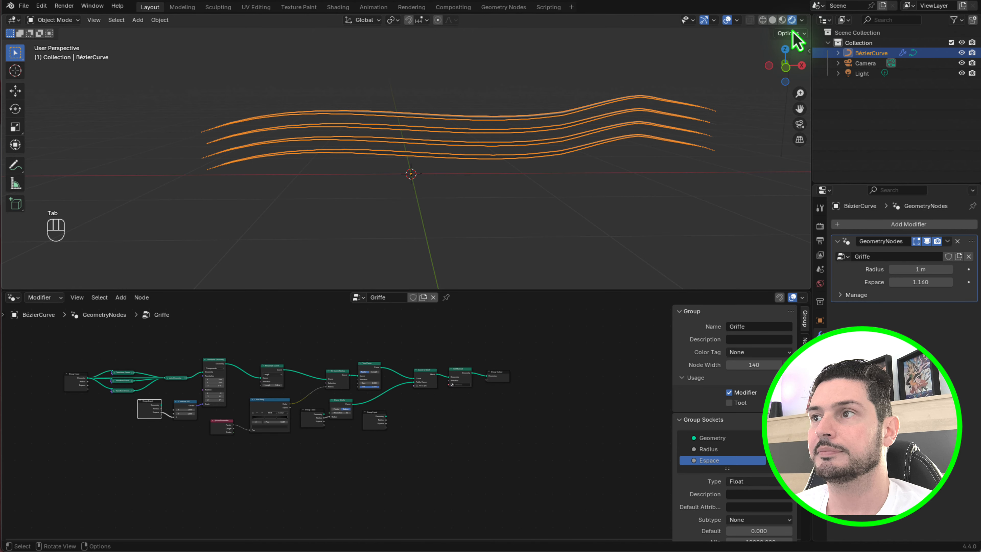
click(801, 21)
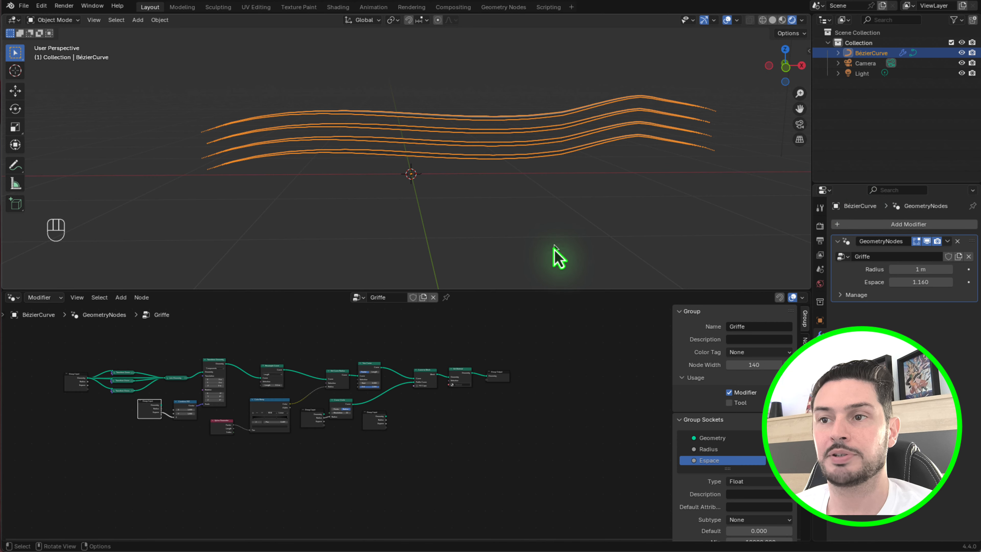
scroll(517, 412, down, 2)
ctrl+scroll(371, 412, left, 2)
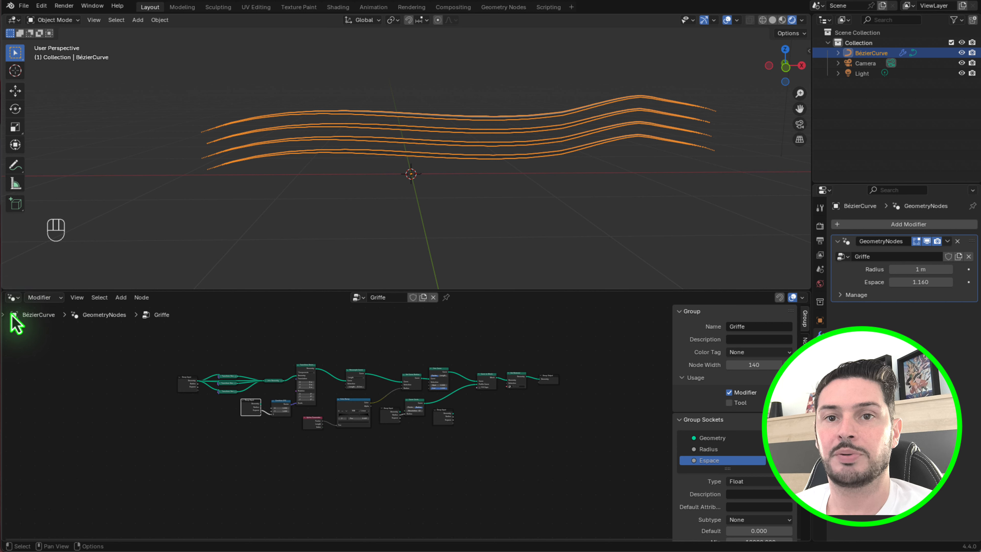
- Enable node use in the Compositor and insert a Glare node between Render Layers and Composite
click(13, 297)
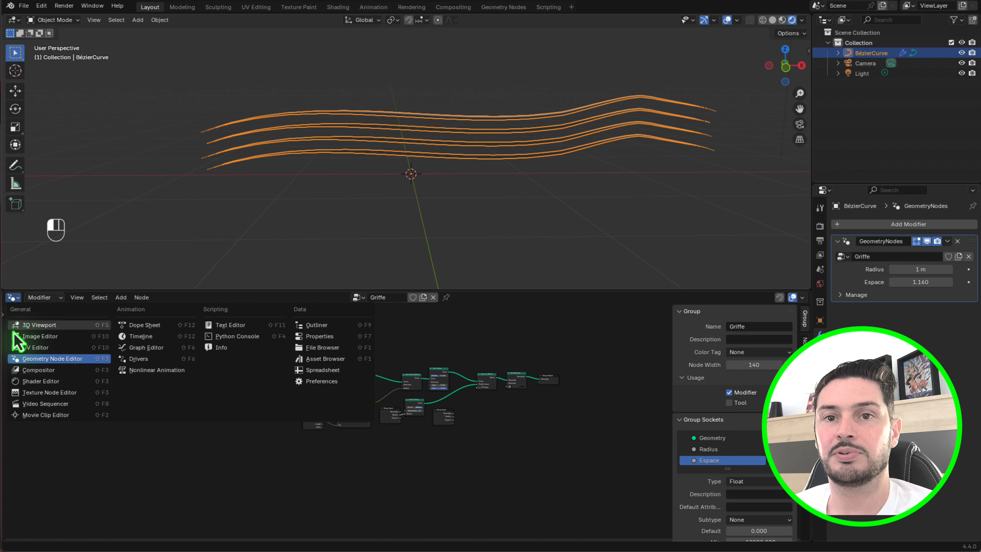
click(57, 375)
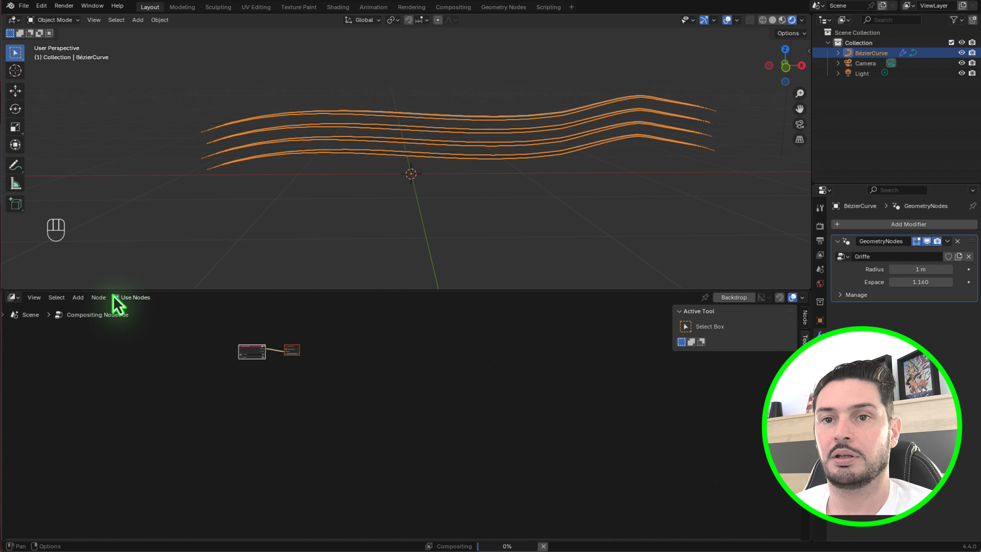
scroll(283, 349, up, 3)
key(shift+a)
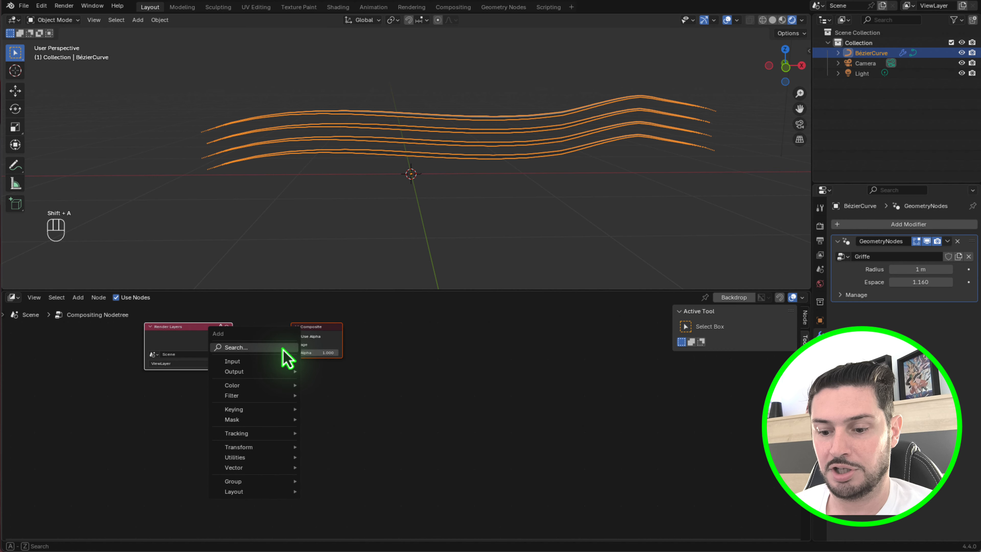
text(glare)
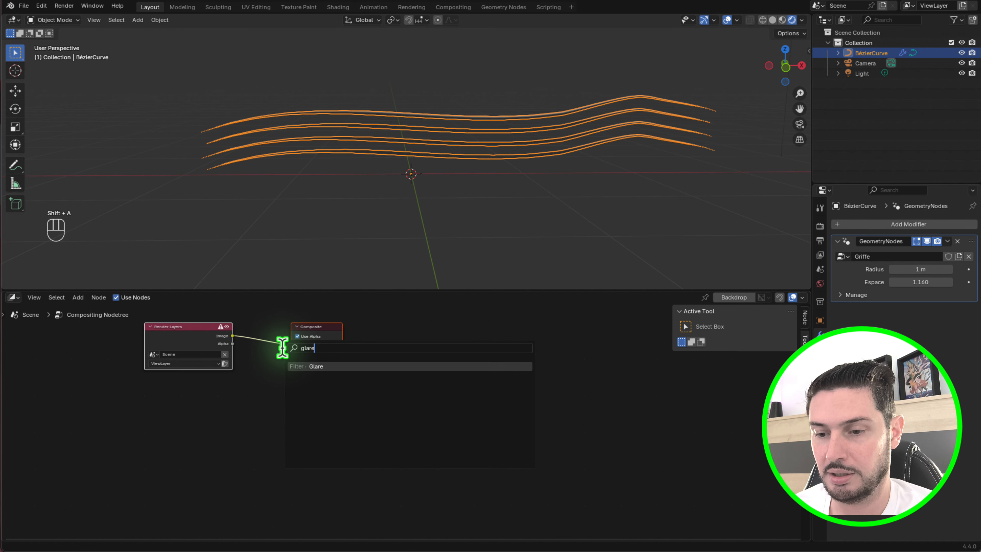
key(Return)
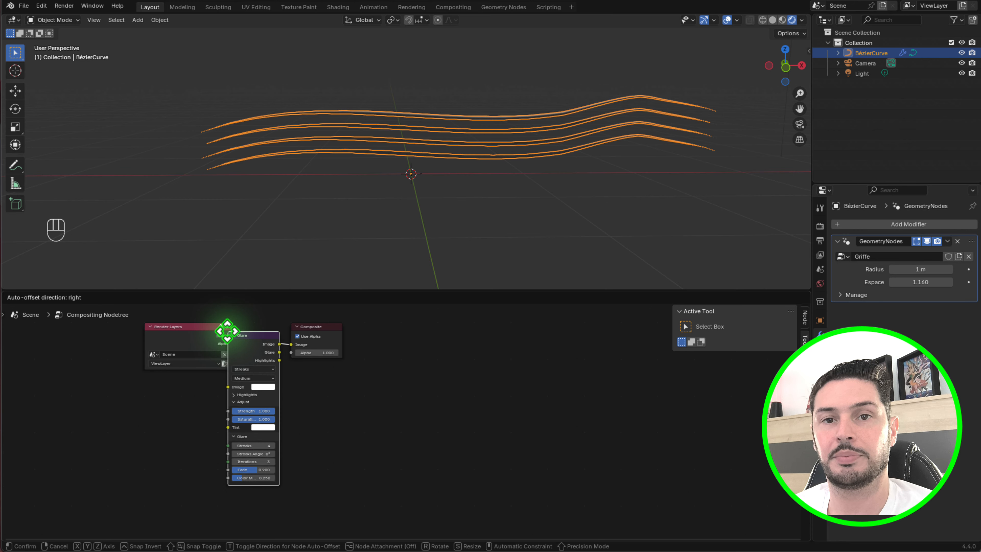
click(243, 335)
- Set the Glare node's type to Bloom
scroll(284, 438, up, 3)
scroll(306, 410, down, 2)
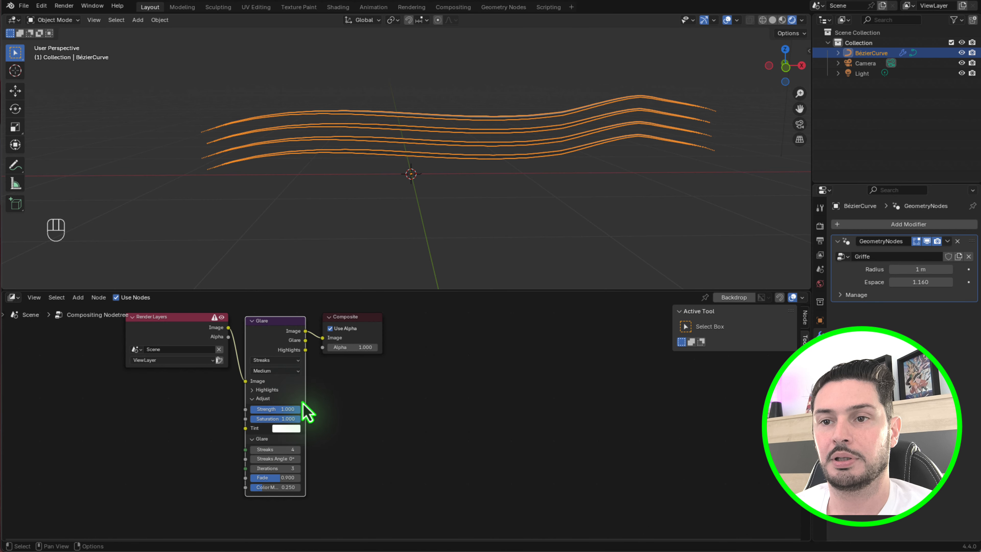
scroll(294, 365, up, 3)
click(289, 346)
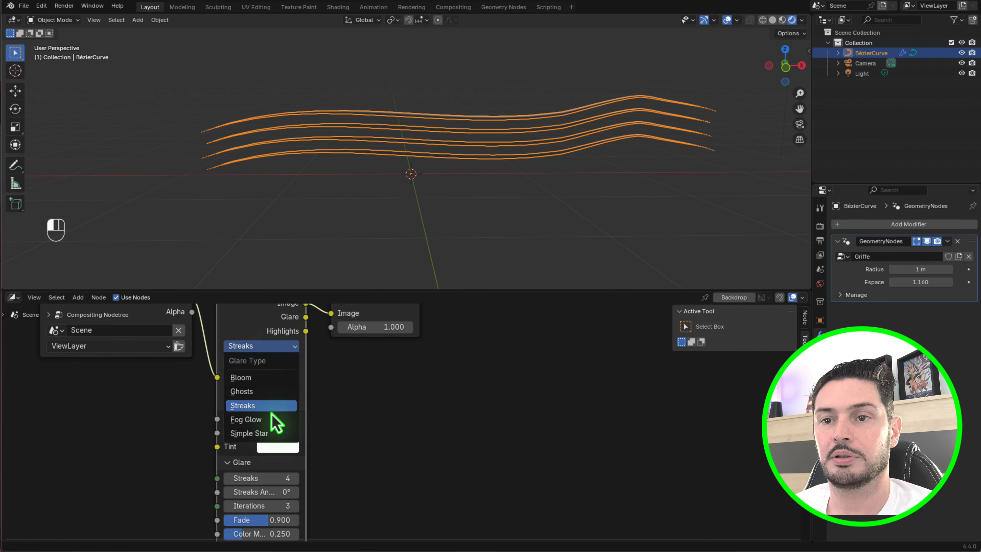
click(276, 378)
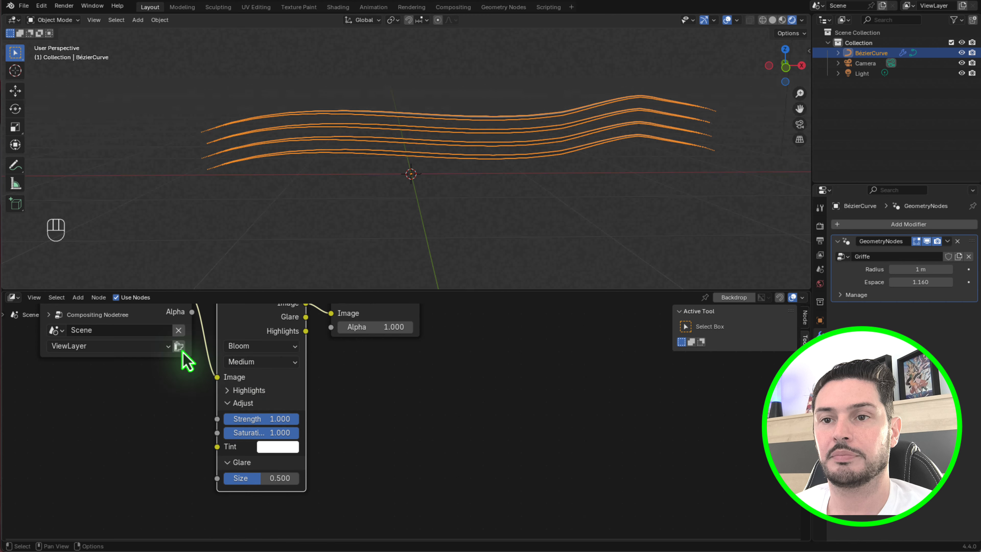
- Show the Griffe material in the Shader Editor and add an Emission shader node beside the Principled BSDF
click(14, 300)
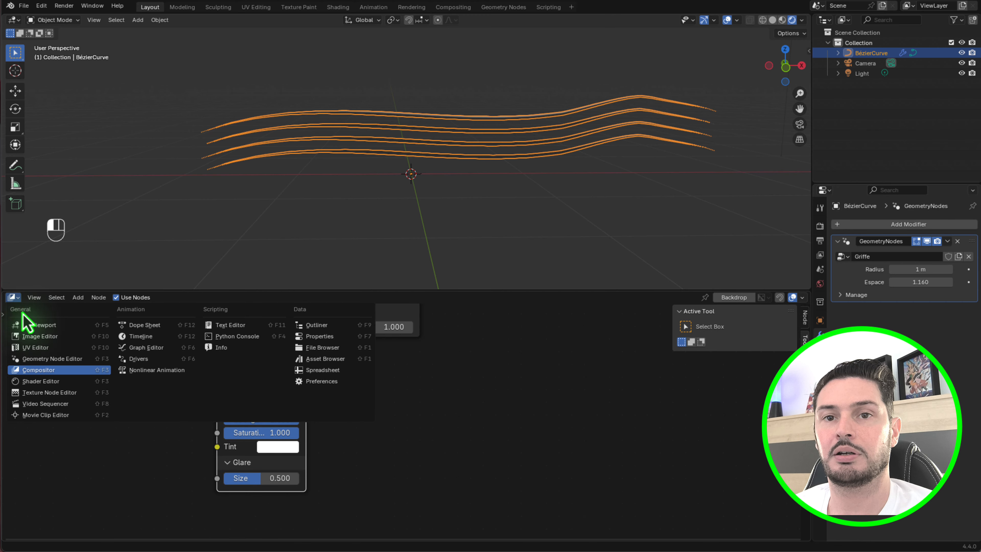
click(43, 381)
scroll(186, 430, down, 5)
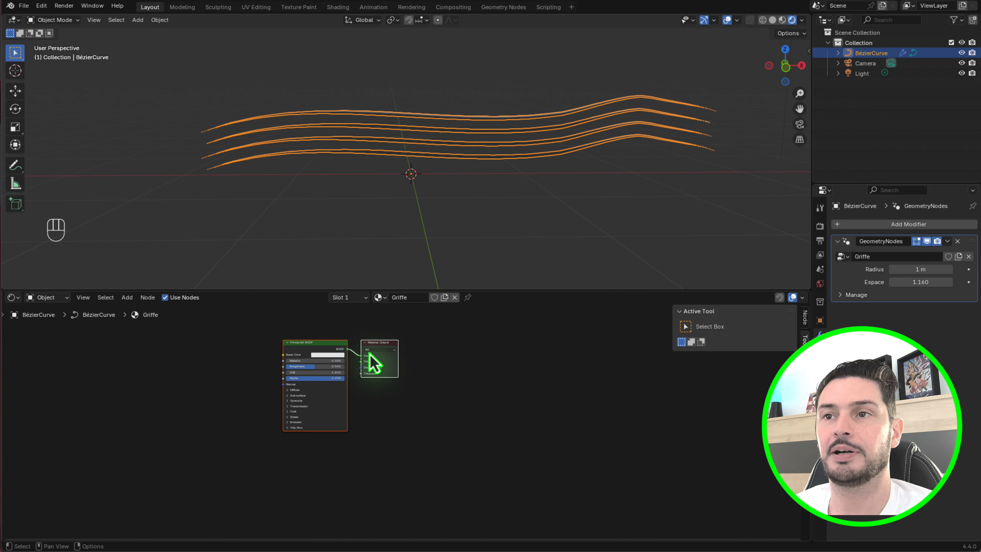
scroll(201, 395, up, 2)
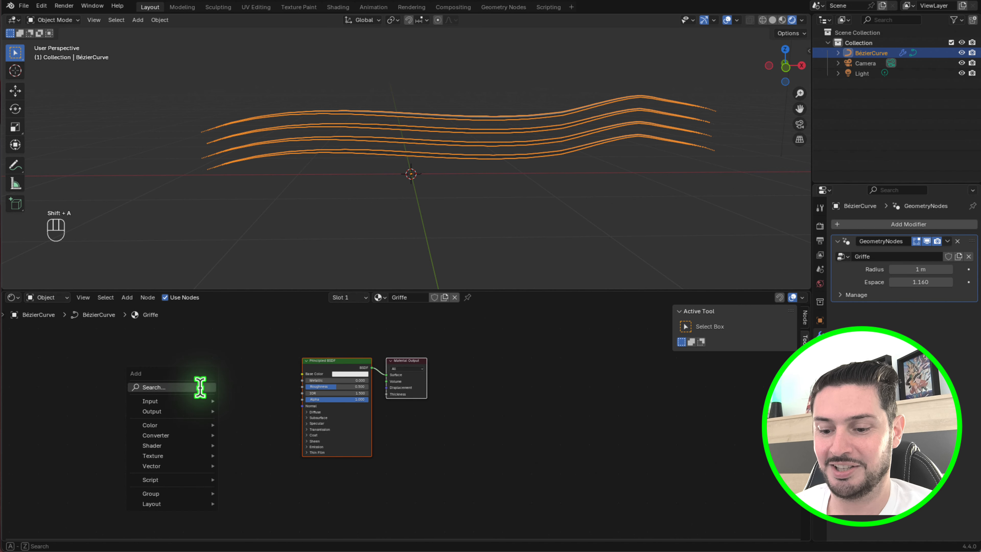
text(e)
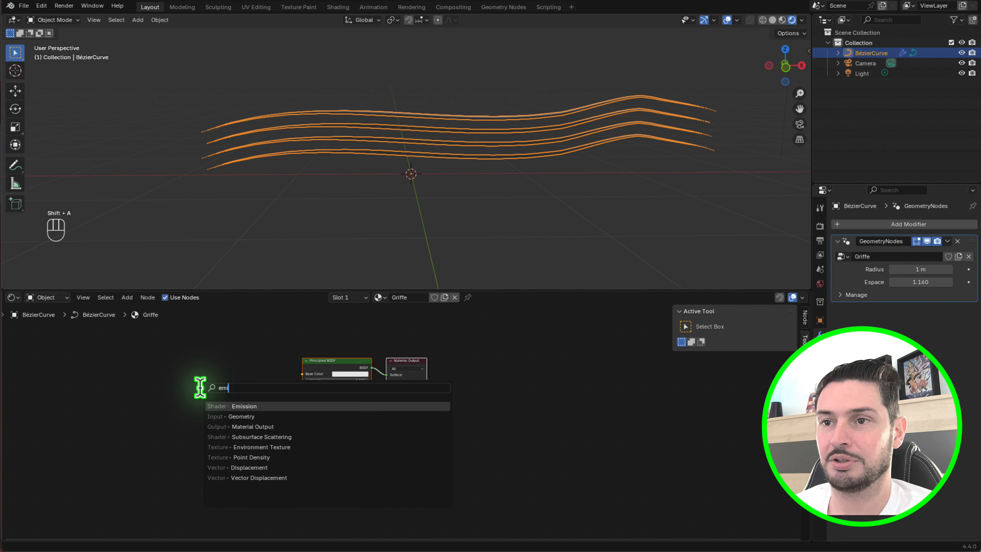
text(mi)
click(247, 406)
click(233, 371)
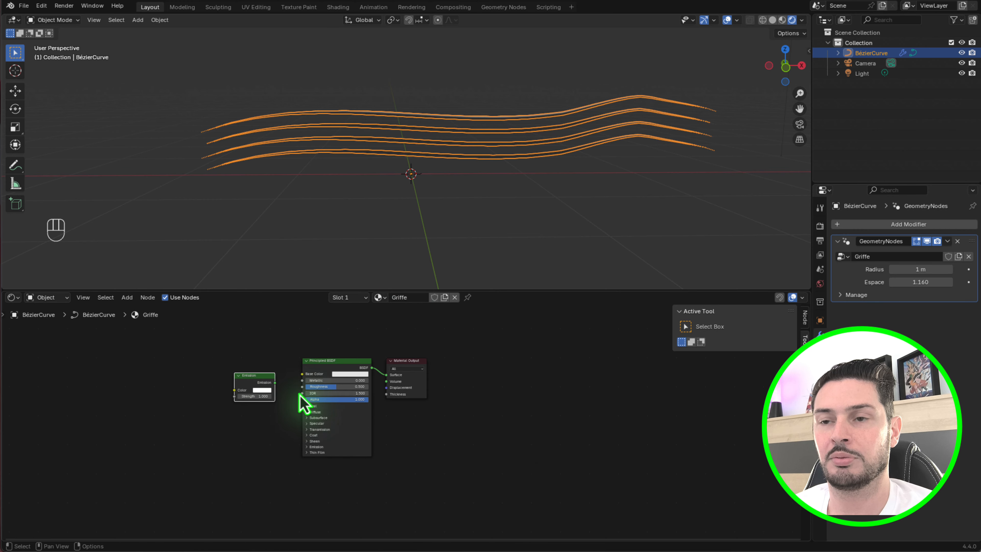
- Delete the Principled BSDF and connect the Emission node to the Material Output's Surface input
scroll(298, 396, up, 2)
drag(269, 377, 370, 354)
key(ctrl+x)
drag(260, 383, 322, 368)
scroll(323, 371, up, 2)
scroll(317, 365, up, 2)
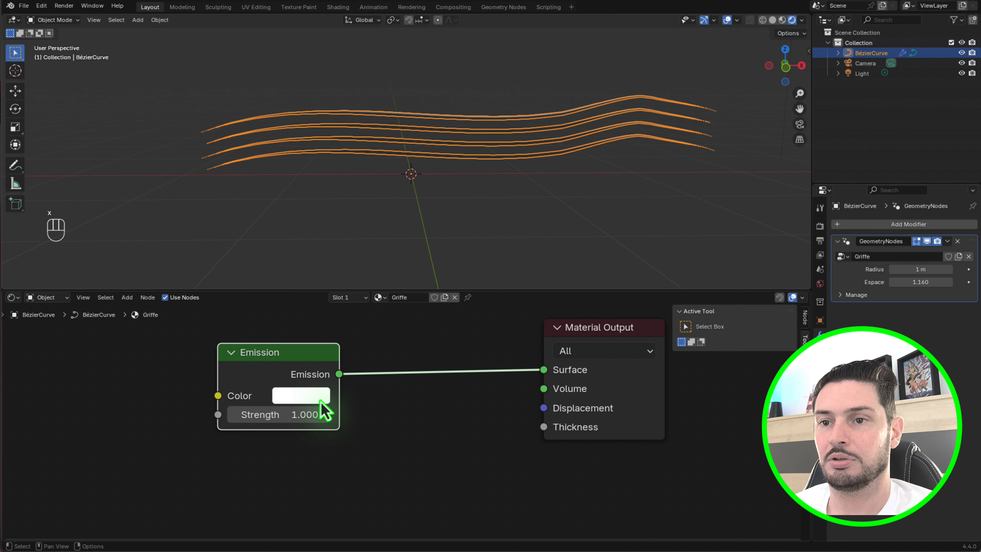
- Give the Emission shader an orange color and set its strength to 10
click(318, 401)
click(323, 233)
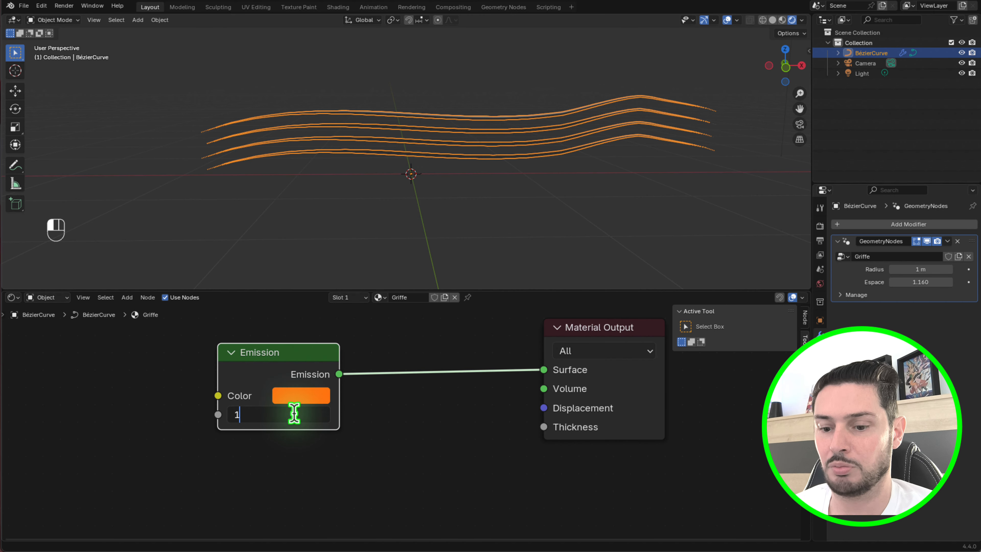
key(Return)
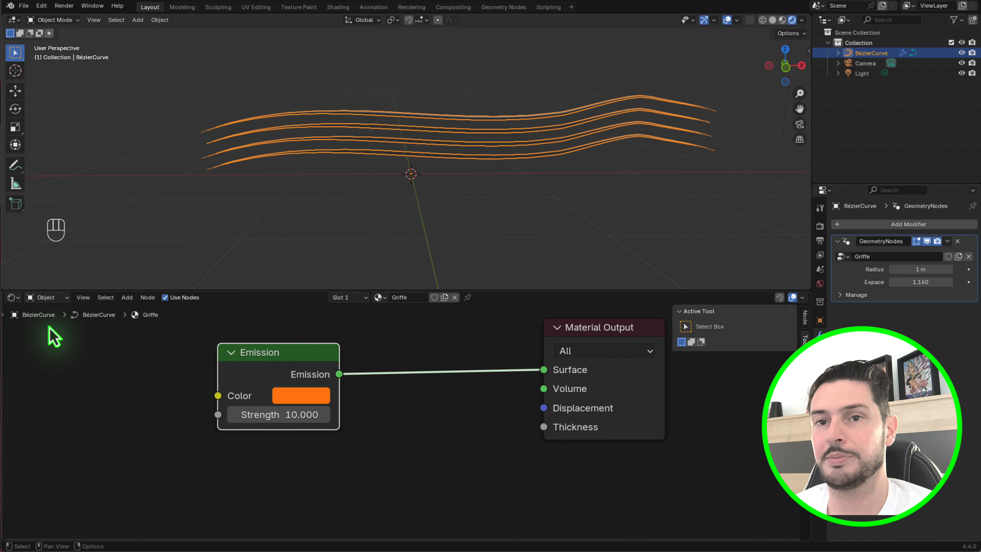
- Return to the Geometry Node Editor and delete the unconnected Group Input node below Curve to Mesh
click(13, 297)
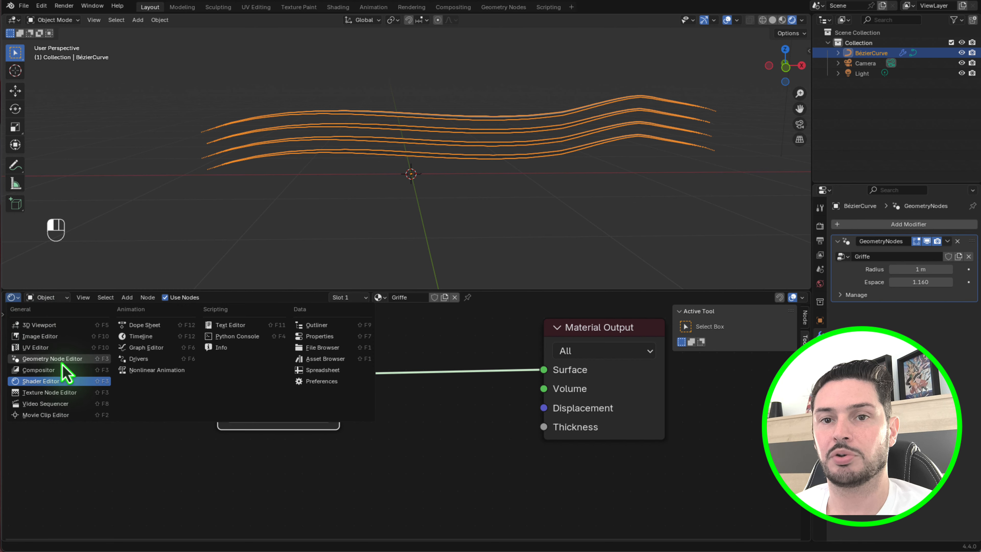
click(52, 359)
scroll(209, 473, down, 4)
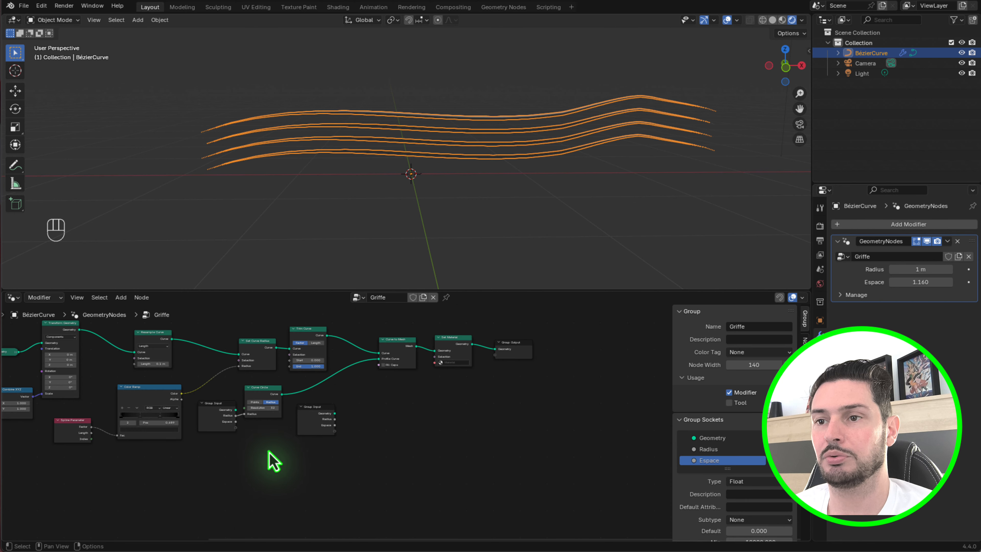
scroll(317, 425, up, 4)
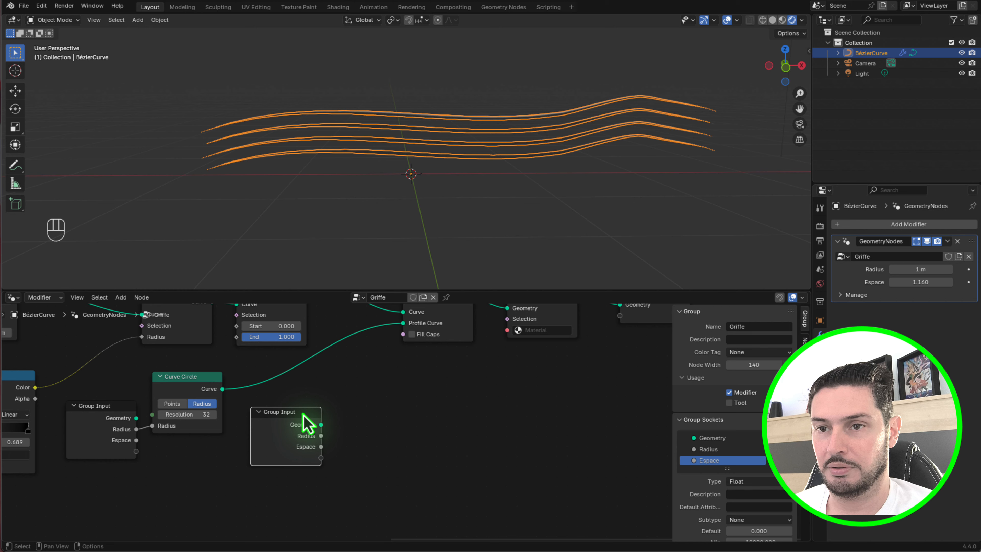
scroll(307, 425, down, 2)
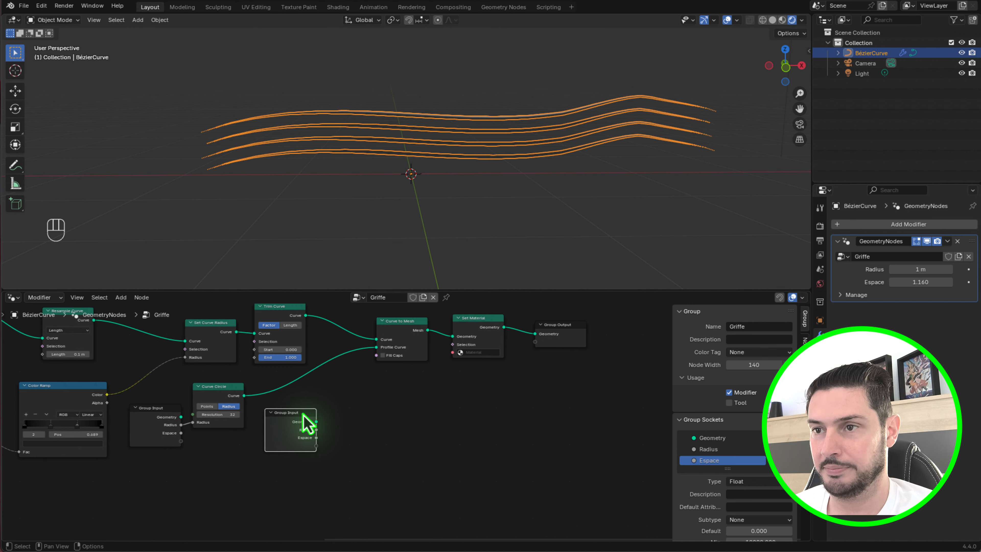
key(x)
scroll(348, 429, down, 5)
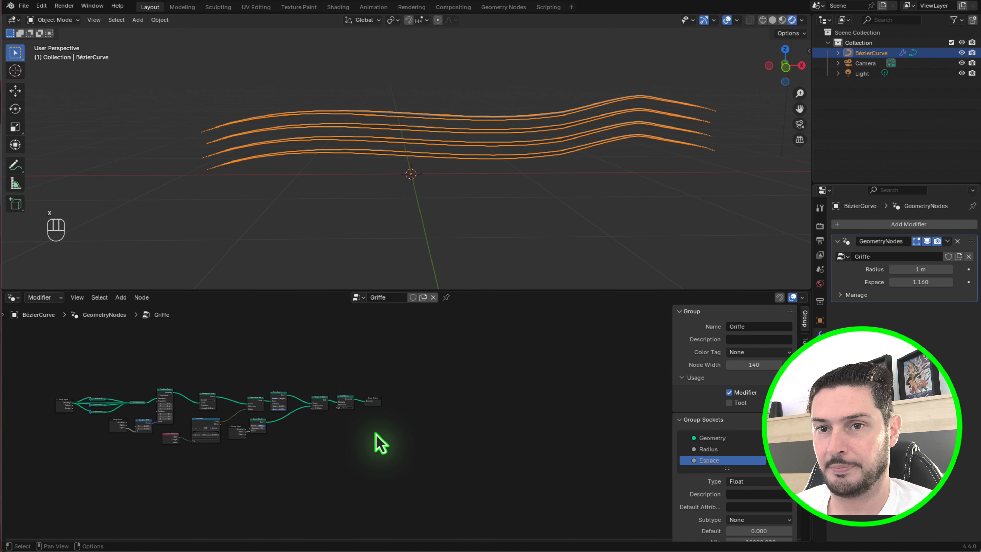
- Assign the Griffe material in the Set Material node and deselect the curve in the viewport
scroll(385, 406, up, 7)
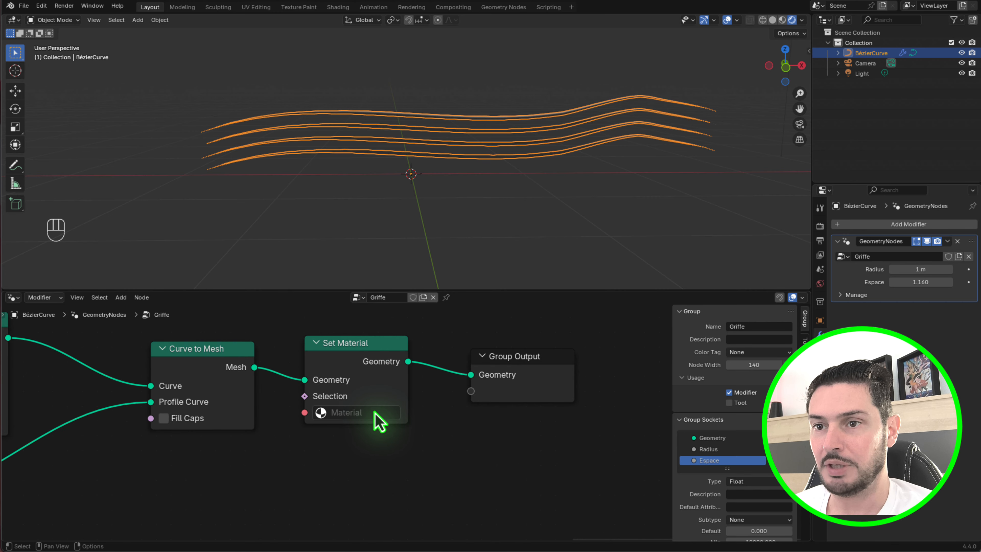
click(366, 416)
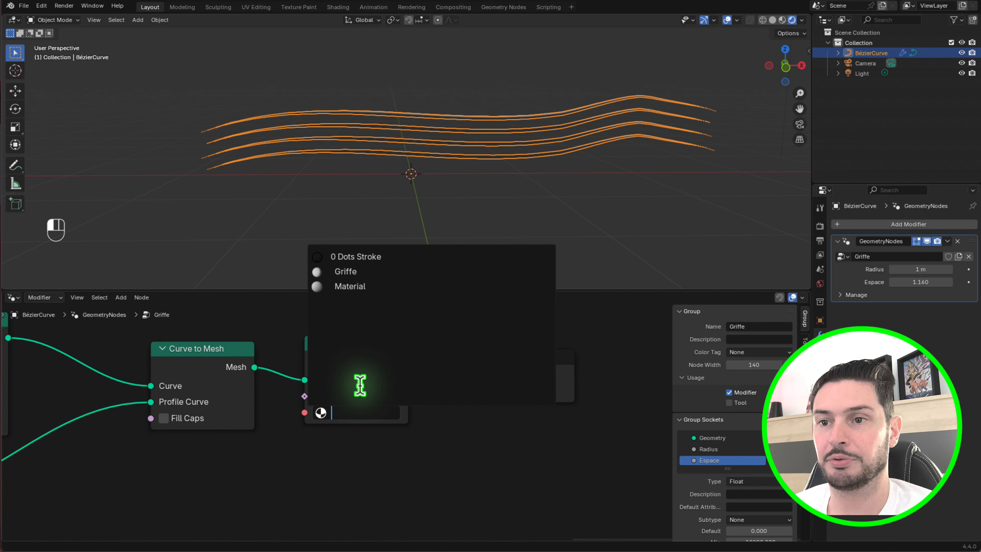
click(367, 280)
click(499, 228)
scroll(499, 228, down, 1)
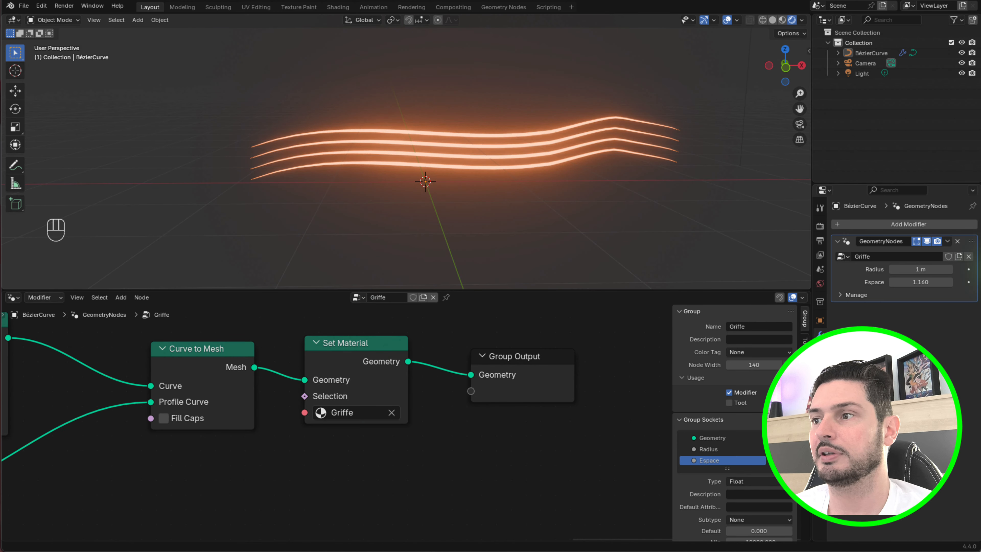
scroll(537, 362, down, 5)
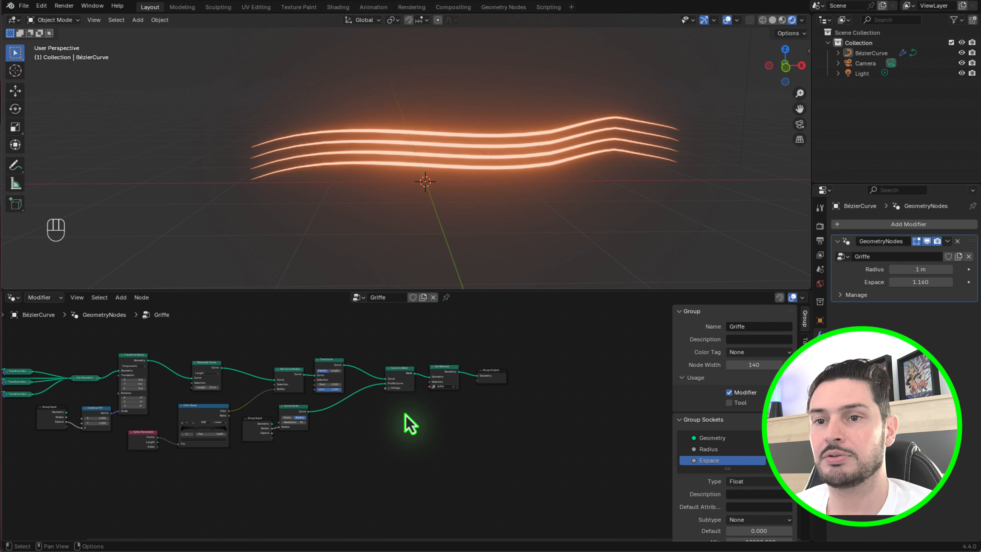
scroll(277, 443, up, 1)
scroll(276, 443, down, 1)
click(281, 408)
scroll(340, 464, down, 3)
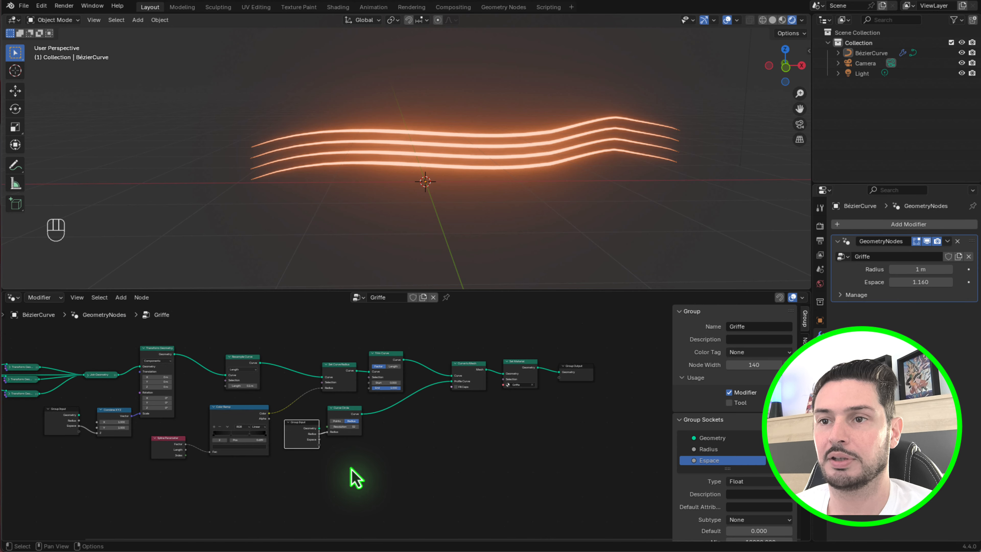
scroll(336, 413, up, 1)
scroll(336, 413, up, 2)
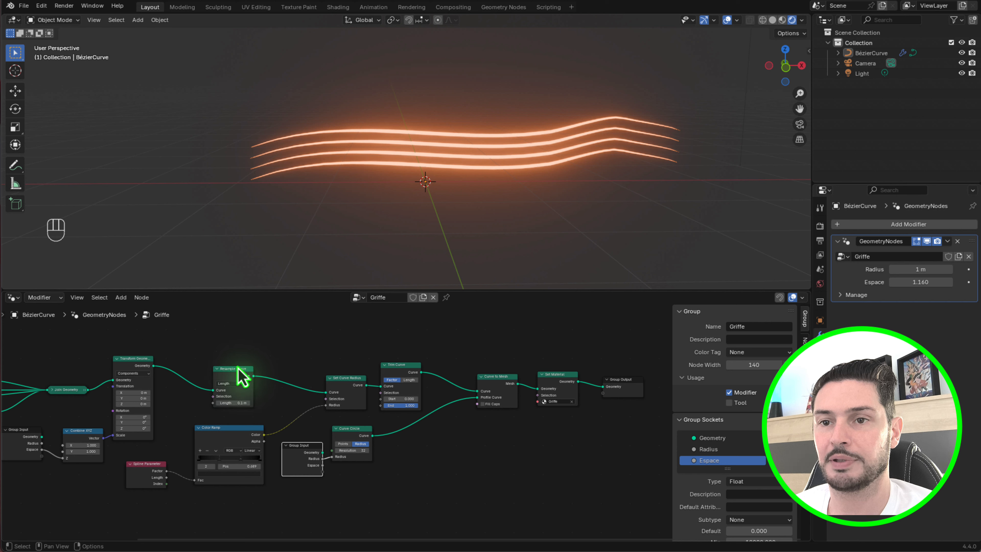
- Rearrange the Resample Curve, Trim Curve and Set Curve Radius nodes to open up space before Trim Curve
drag(236, 377, 259, 346)
drag(258, 340, 234, 363)
drag(426, 369, 466, 333)
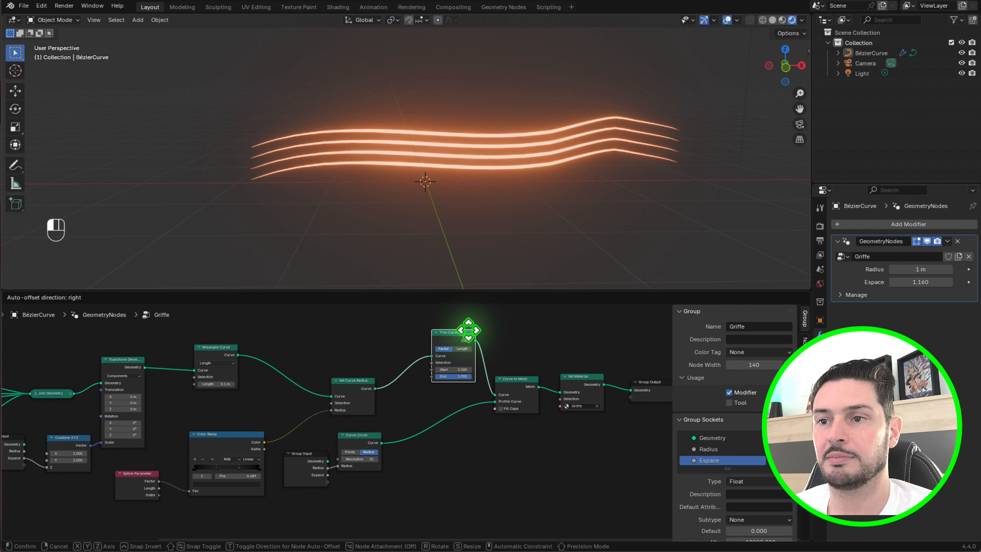
drag(350, 390, 297, 379)
scroll(311, 454, up, 2)
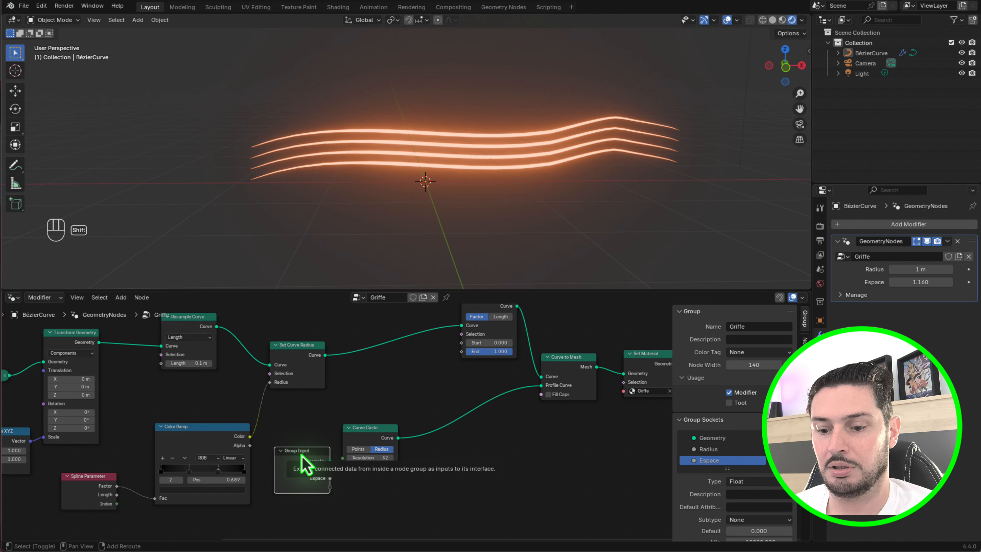
- Duplicate the Group Input node, place it beside Trim Curve and connect new group inputs to its Start and End
key(shift+d)
scroll(422, 371, up, 1)
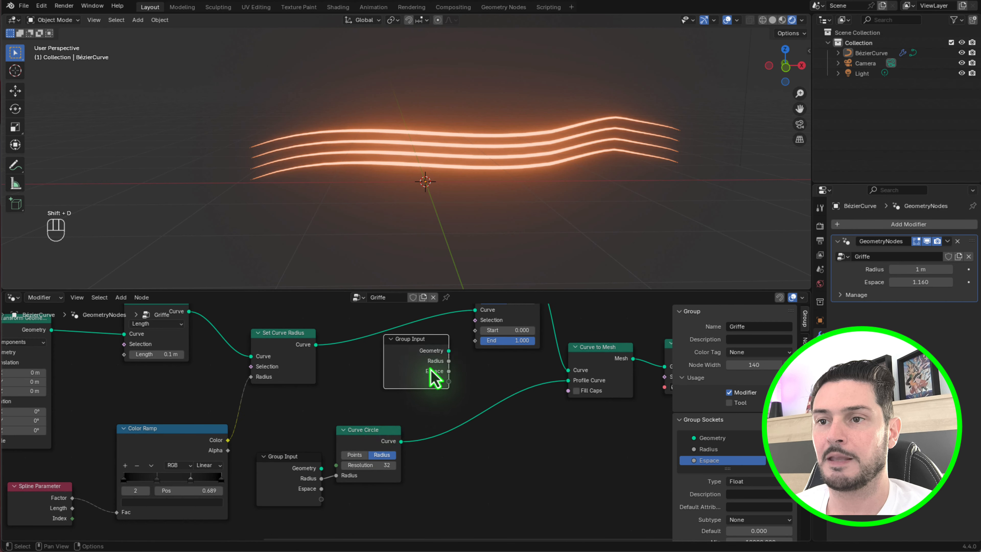
scroll(405, 346, up, 2)
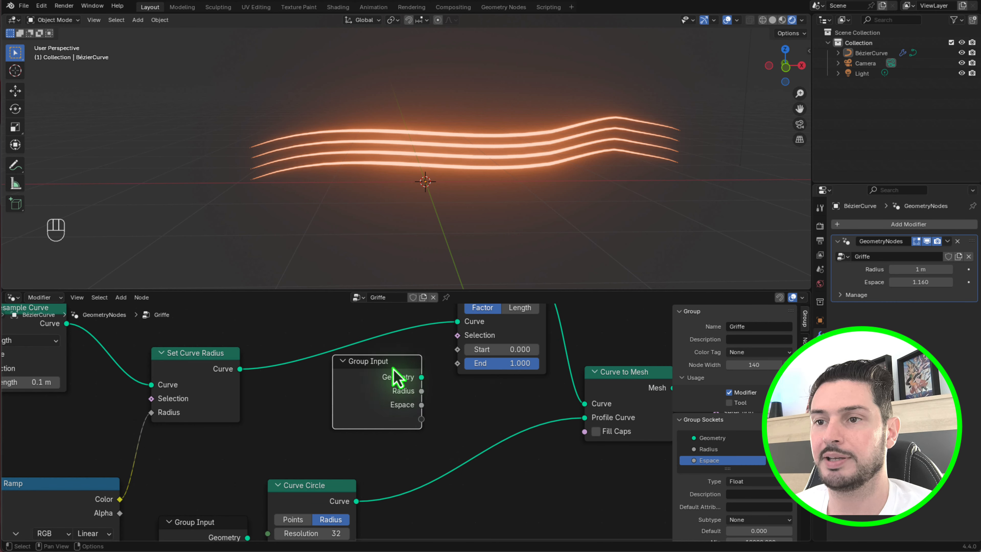
drag(394, 377, 366, 382)
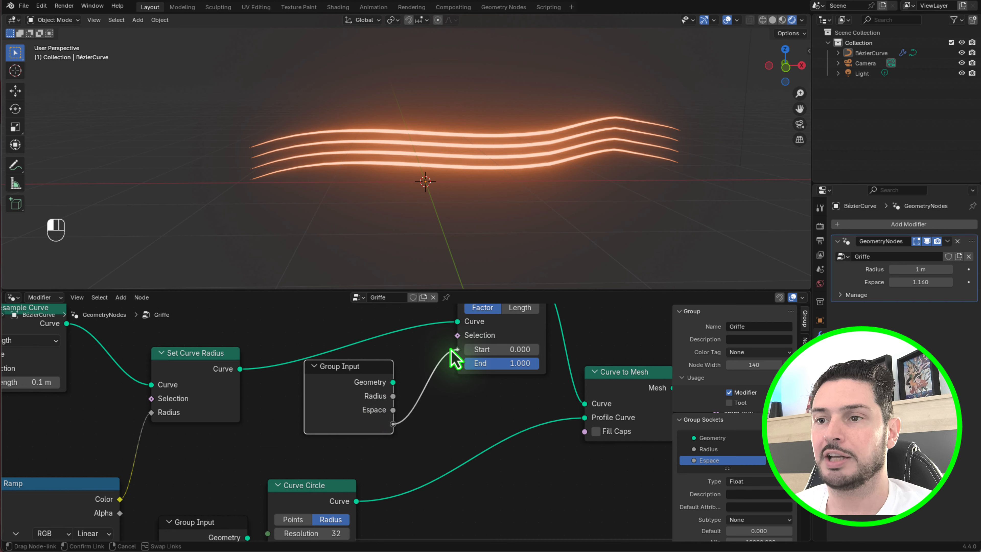
drag(456, 350, 461, 372)
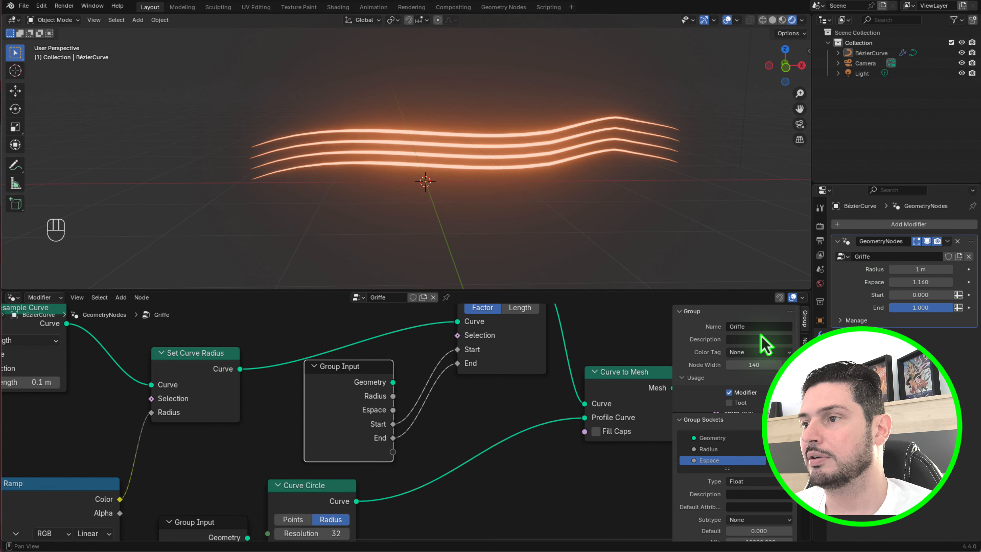
- Enlarge the 3D viewport over the node editor and test the stroke trimming by varying the modifier's End value
drag(574, 292, 557, 459)
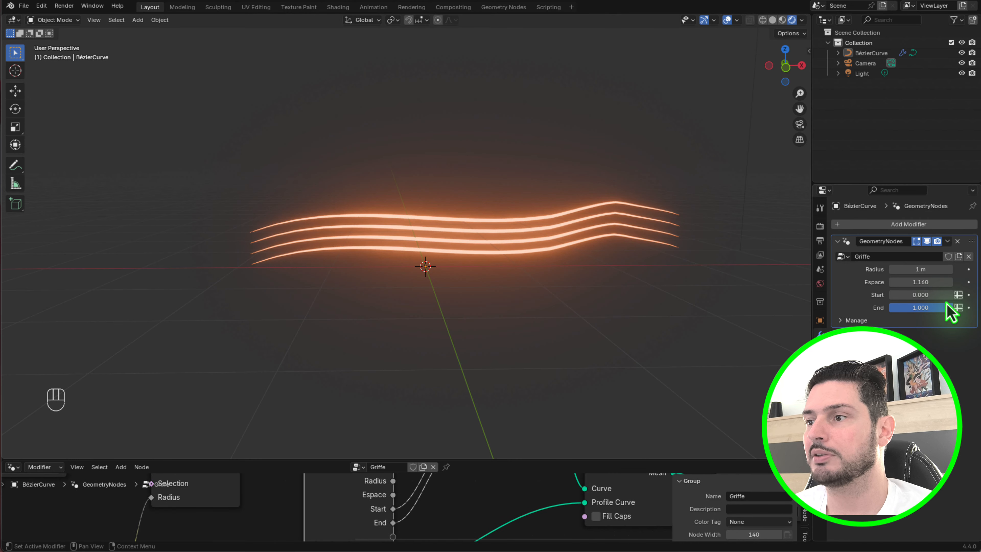
mouse_move(950, 306)
mouse_down()
mouse_move(887, 307)
mouse_move(960, 314)
mouse_up()
scroll(494, 275, down, 2)
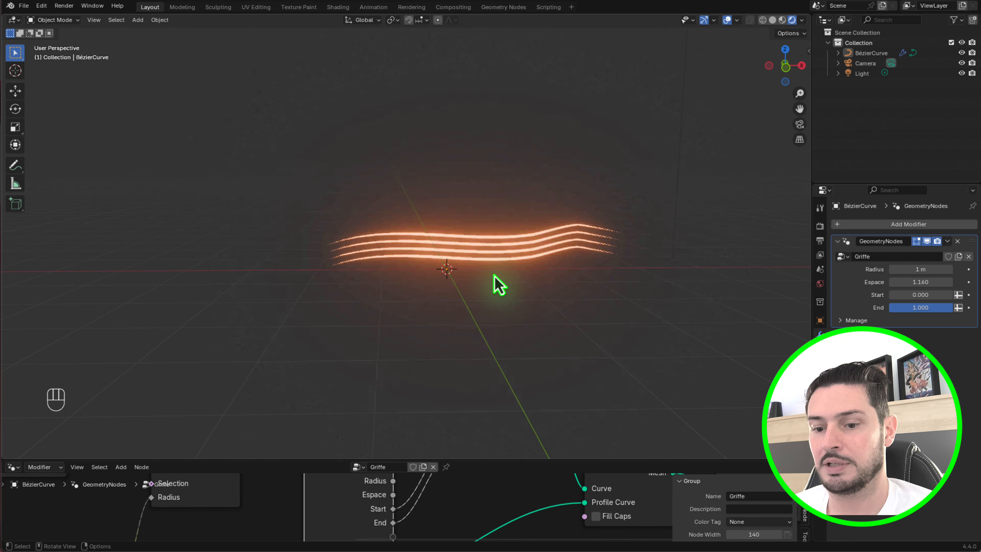
- Replace the existing curve points in Edit Mode with two long freehand diagonal strokes crossing in an X, and return to Object Mode
key(Tab)
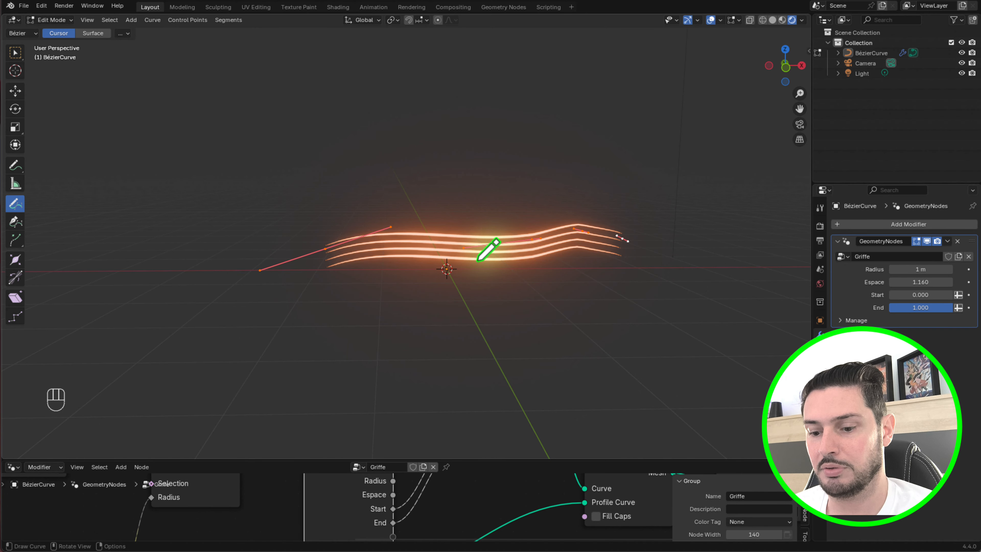
key(x)
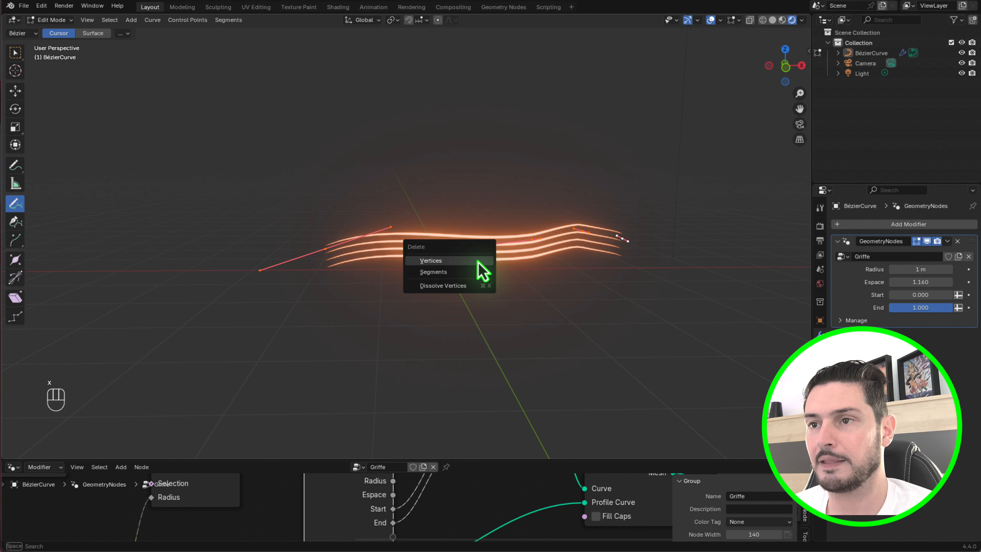
click(478, 261)
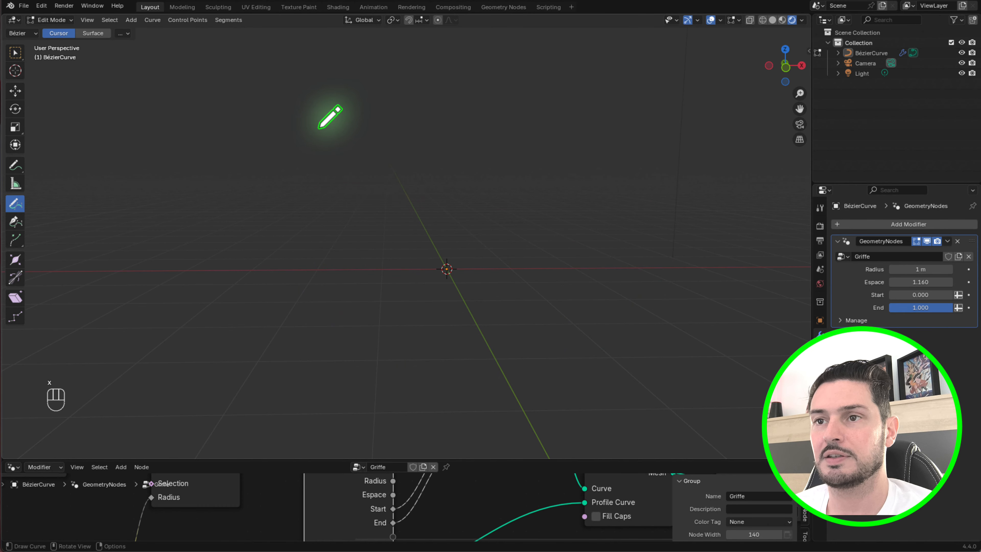
drag(300, 100, 625, 282)
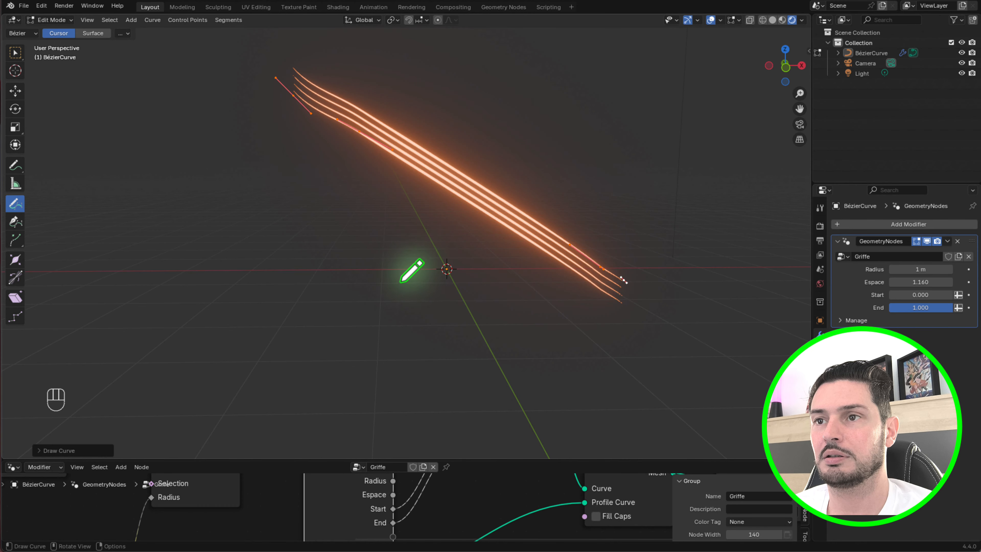
drag(374, 292, 628, 106)
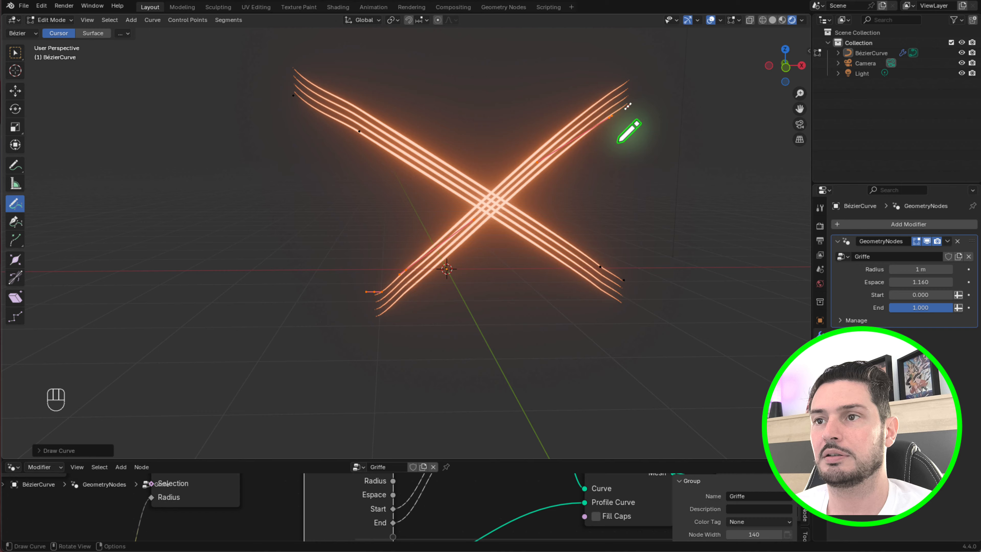
key(Tab)
- Preview the crossed claw strokes being trimmed by varying the modifier's End value and returning it to 1.000
middle_drag(612, 265, 553, 237)
scroll(553, 238, up, 2)
drag(951, 303, 970, 316)
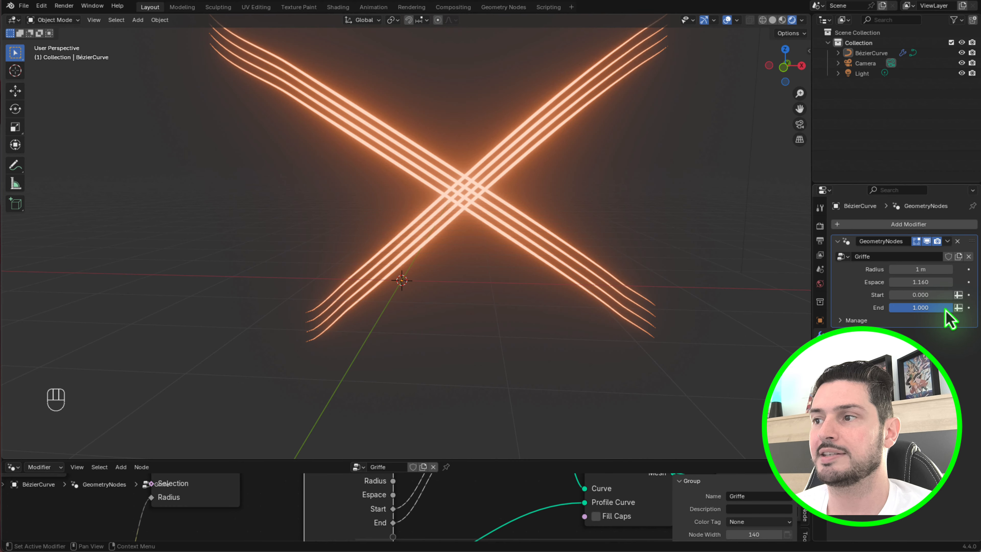
drag(946, 310, 971, 324)
mouse_move(502, 206)
middle_down()
mouse_move(675, 190)
mouse_move(554, 195)
mouse_move(513, 211)
middle_up()
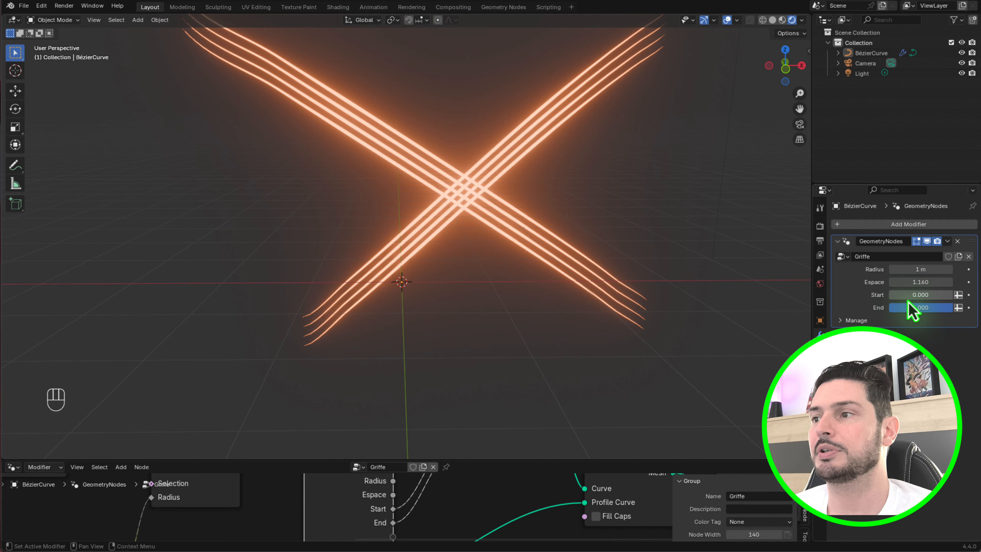